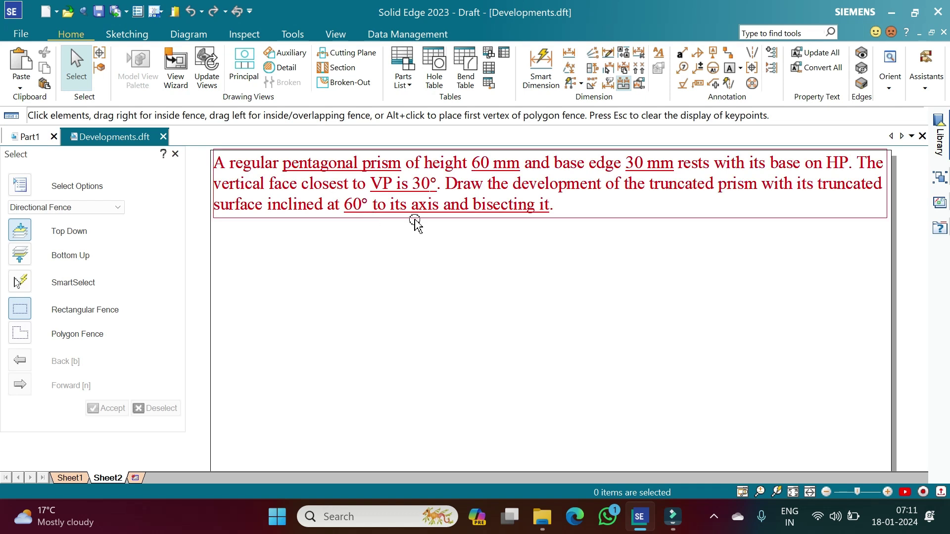
- Switch to the Part1 model and examine the pentagonal prism in top, front and isometric views
left_click(15, 143)
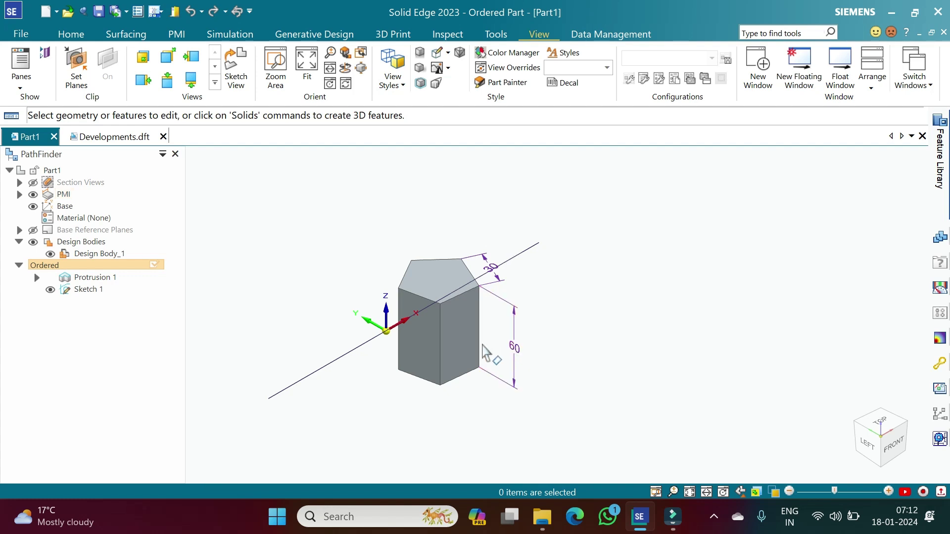
key("ctrl+t")
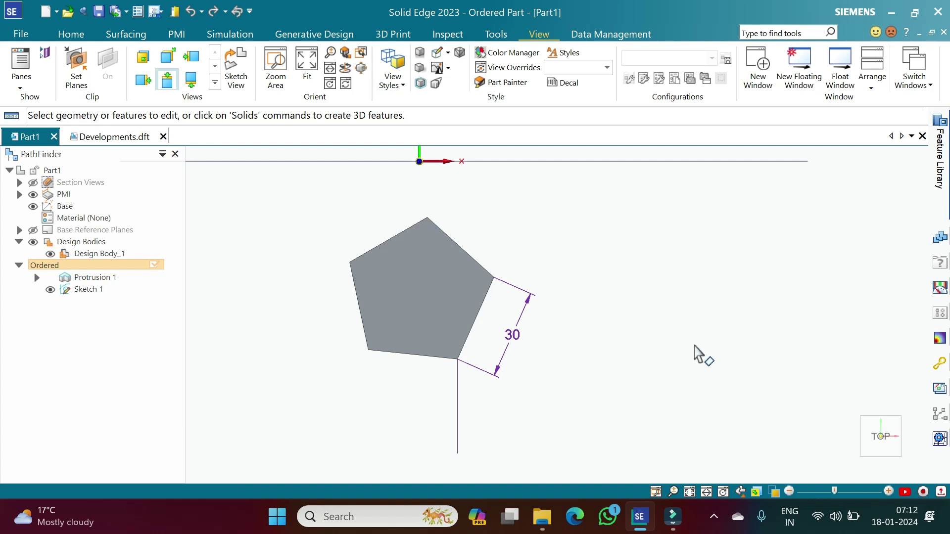
key("ctrl+f")
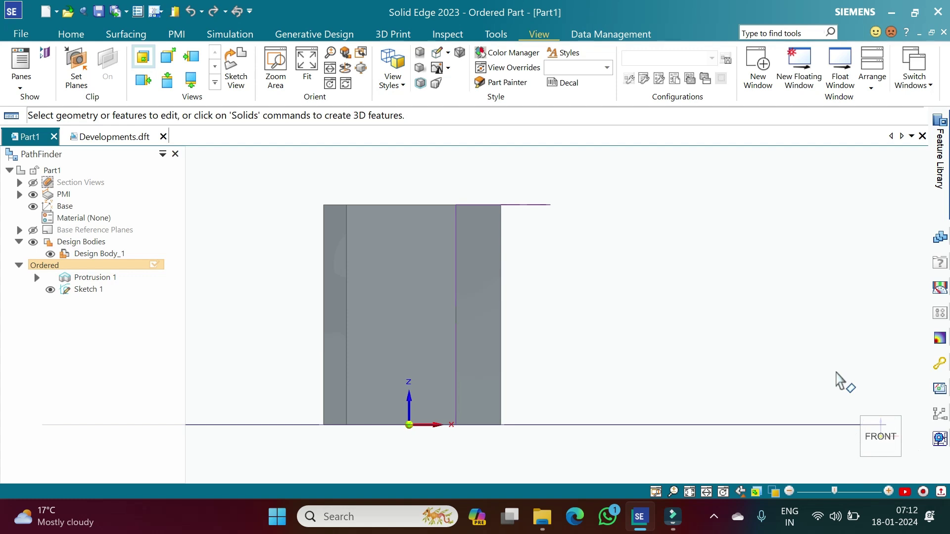
key("ctrl+t")
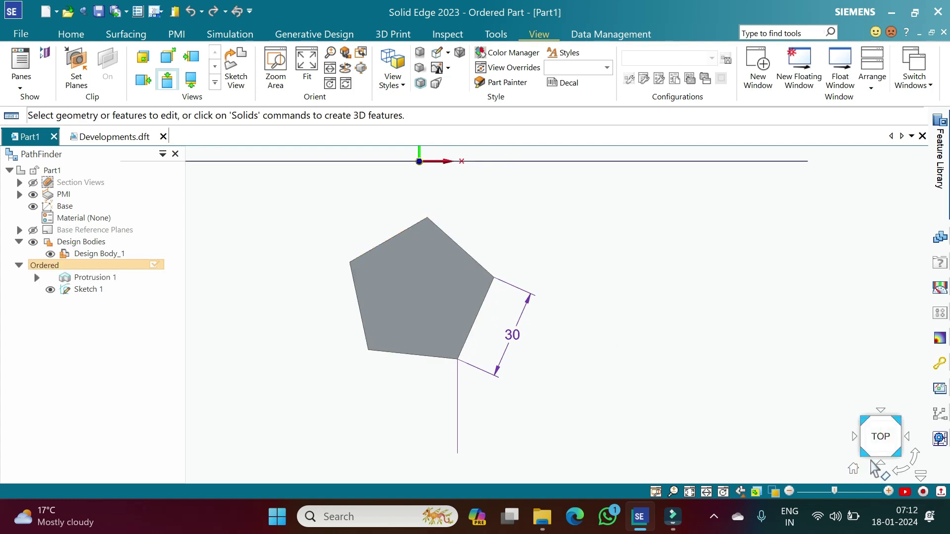
left_click(874, 462)
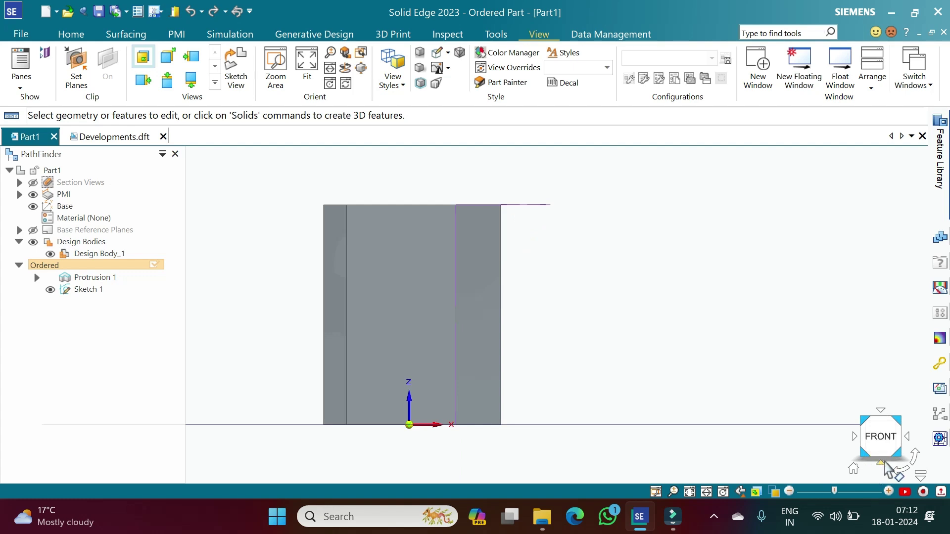
left_click(885, 462)
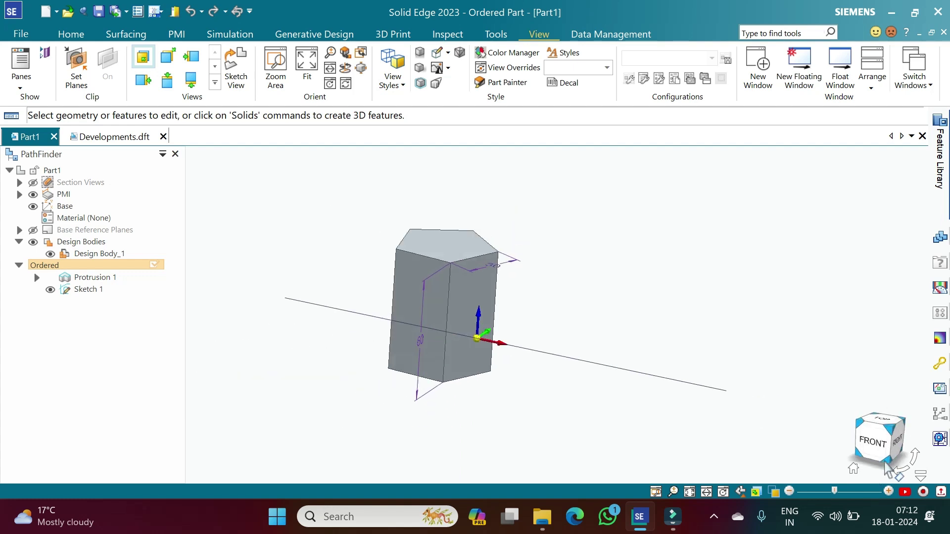
left_click(864, 436)
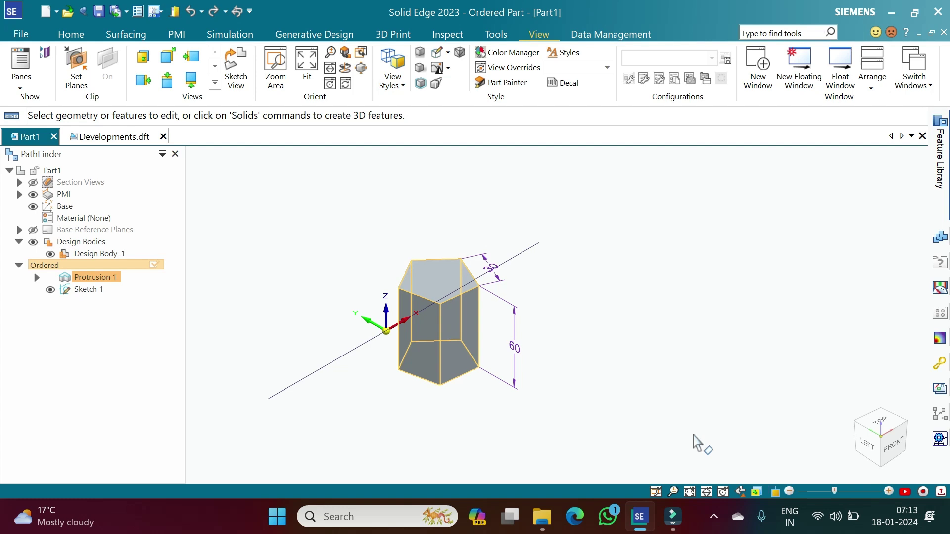
- Starting from the front view, rotate the prism about its vertical axis to inspect its side faces, and return to the front view
key("ctrl+f")
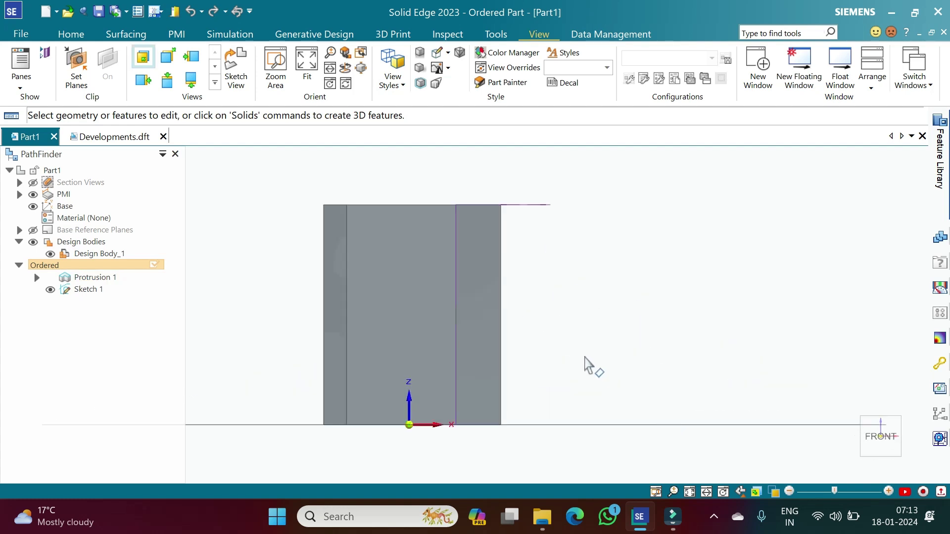
scroll(589, 365, "down", 2)
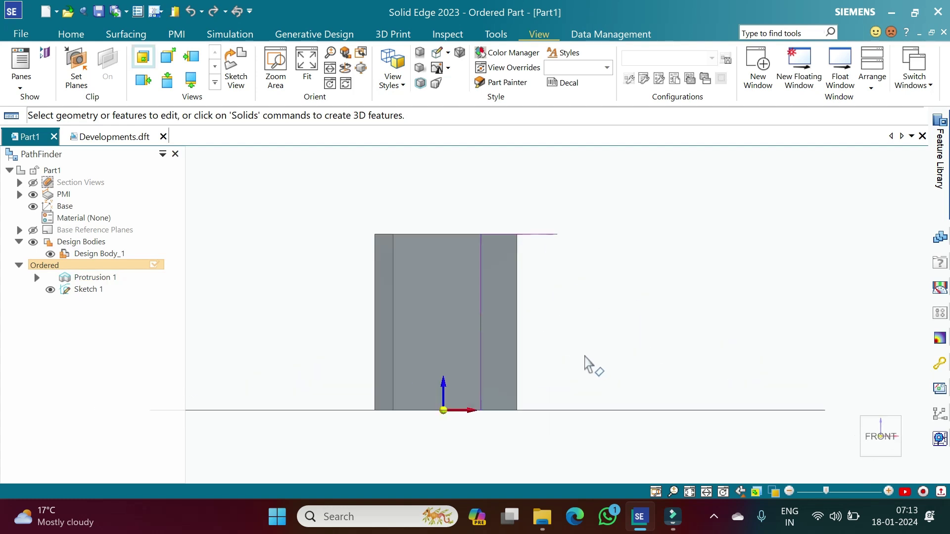
left_click(723, 492)
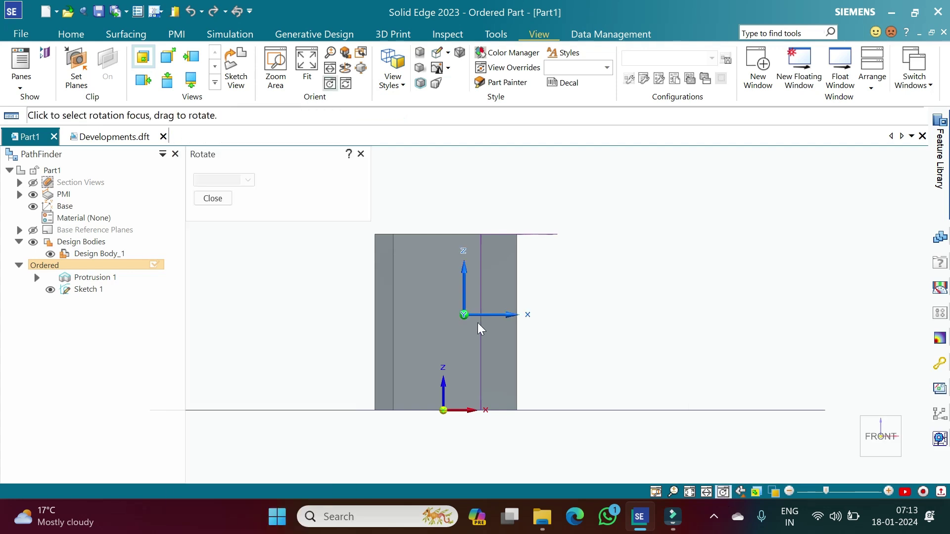
left_click_drag(464, 283, 565, 320)
left_click_drag(463, 289, 358, 276)
left_click_drag(466, 289, 515, 294)
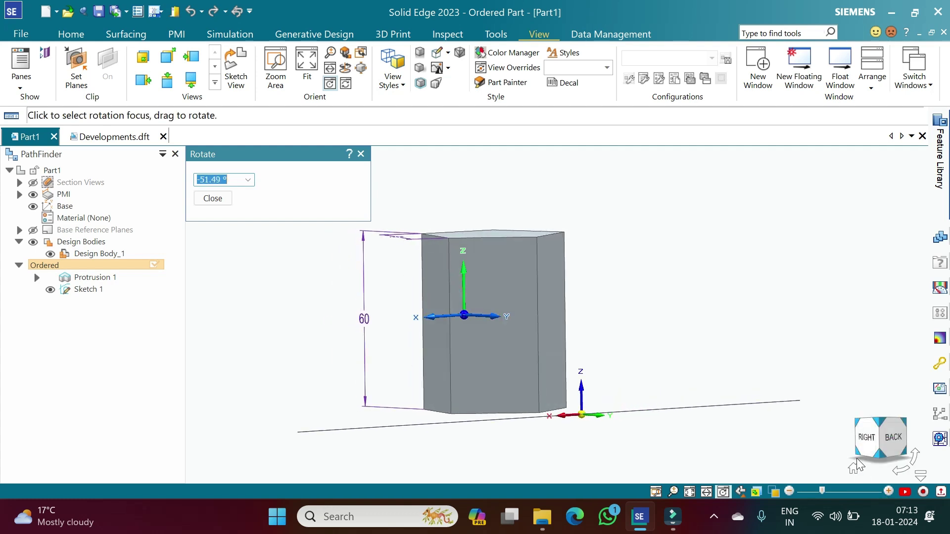
left_click(885, 450)
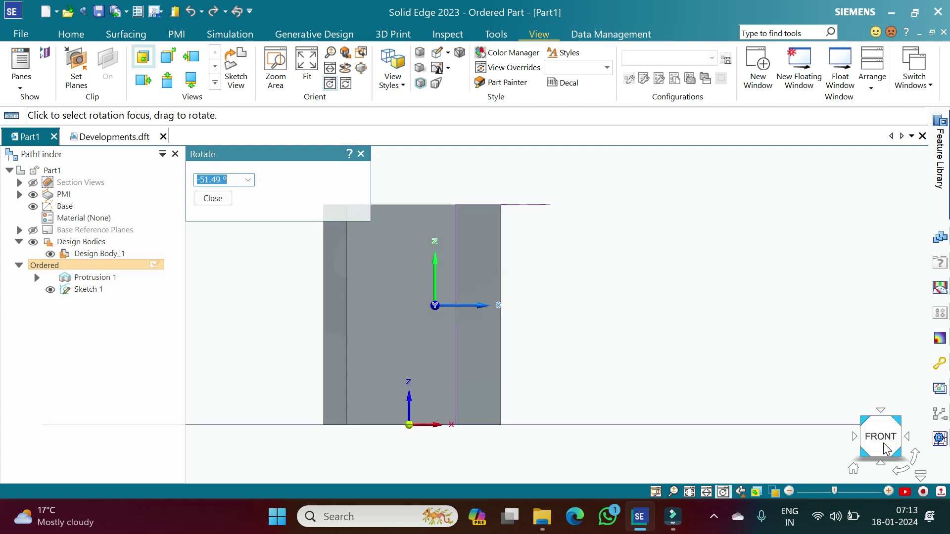
left_click(215, 198)
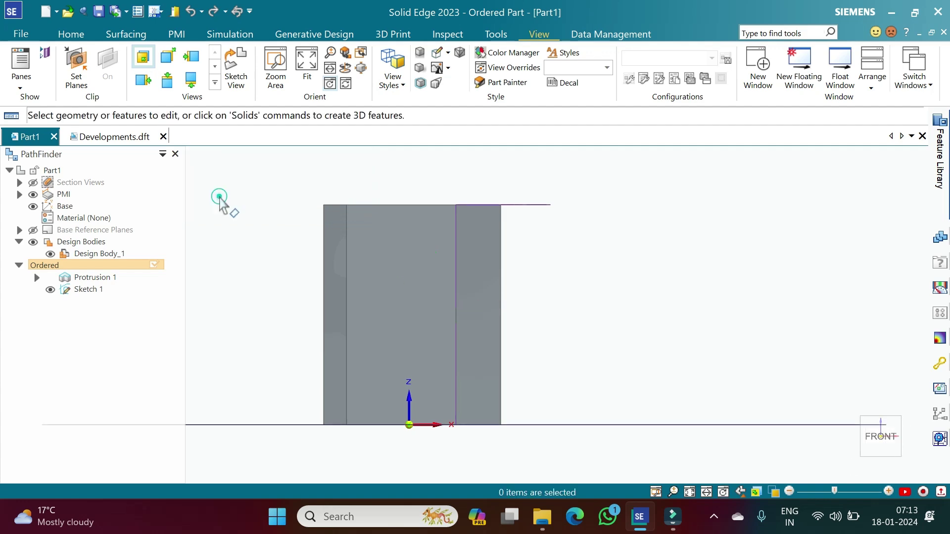
- In Developments.dft, set the line width to 0.13 mm and draw a long horizontal reference line across Sheet2, below the problem text
left_click(98, 138)
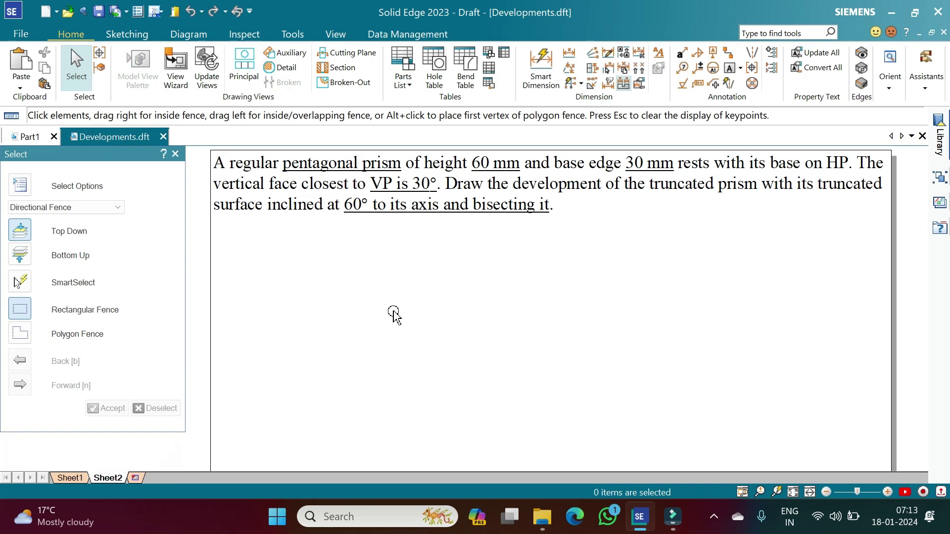
left_click(143, 37)
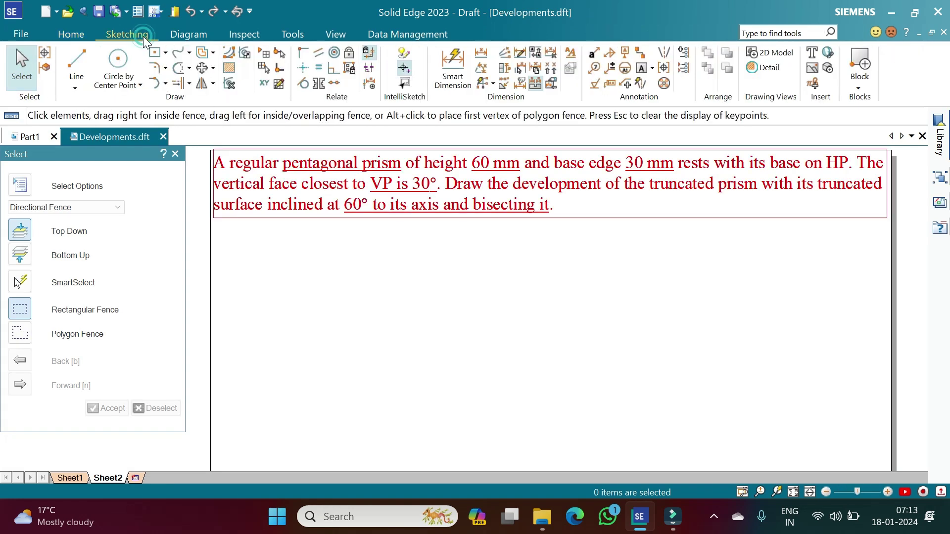
left_click(78, 57)
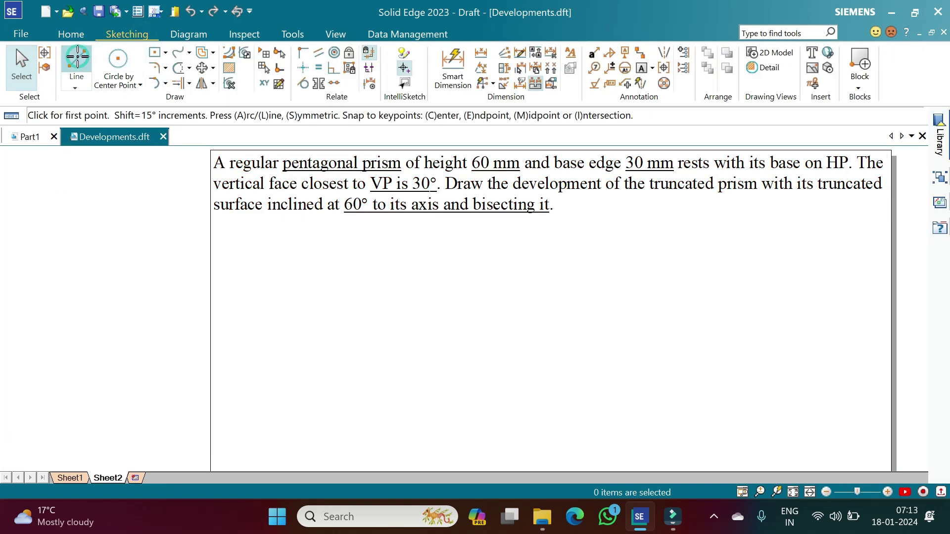
left_click(149, 401)
left_click(127, 415)
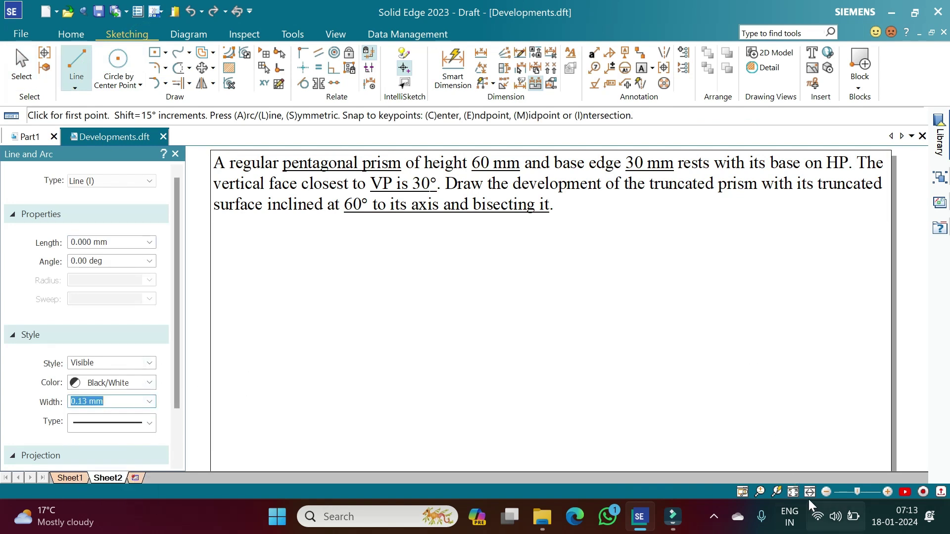
left_click(796, 493)
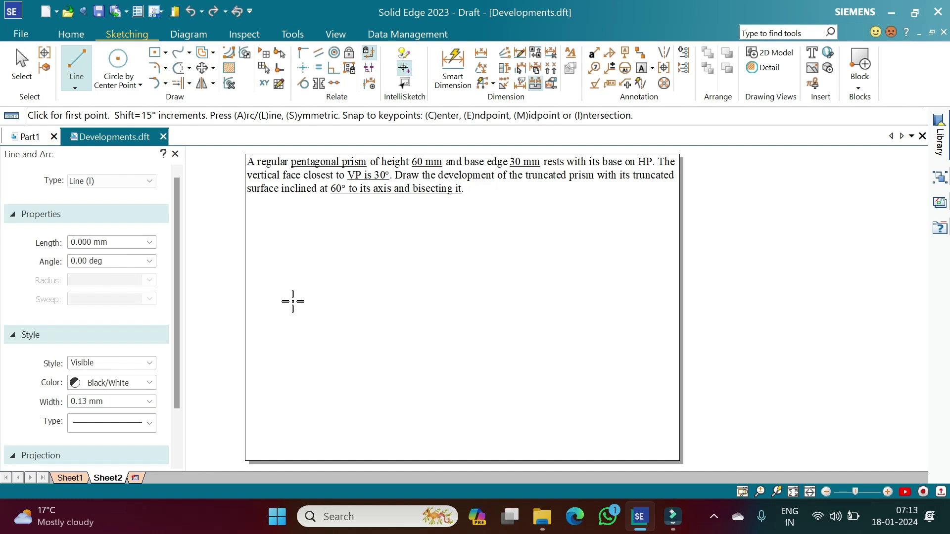
left_click(260, 313)
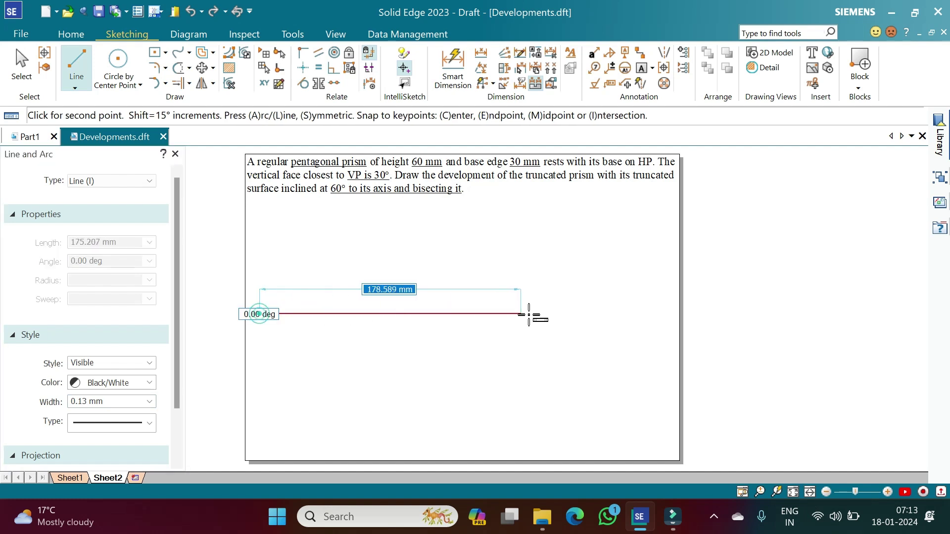
left_click(661, 314)
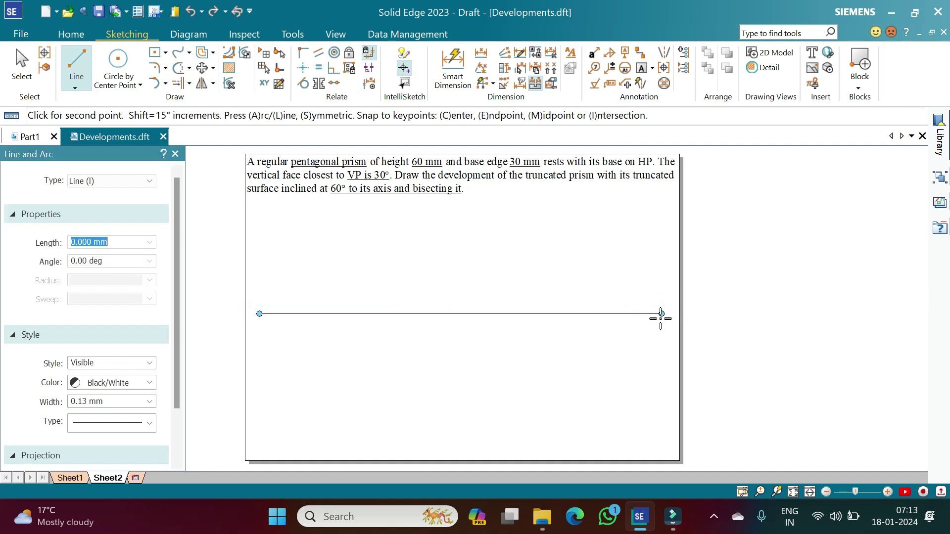
right_click(616, 351)
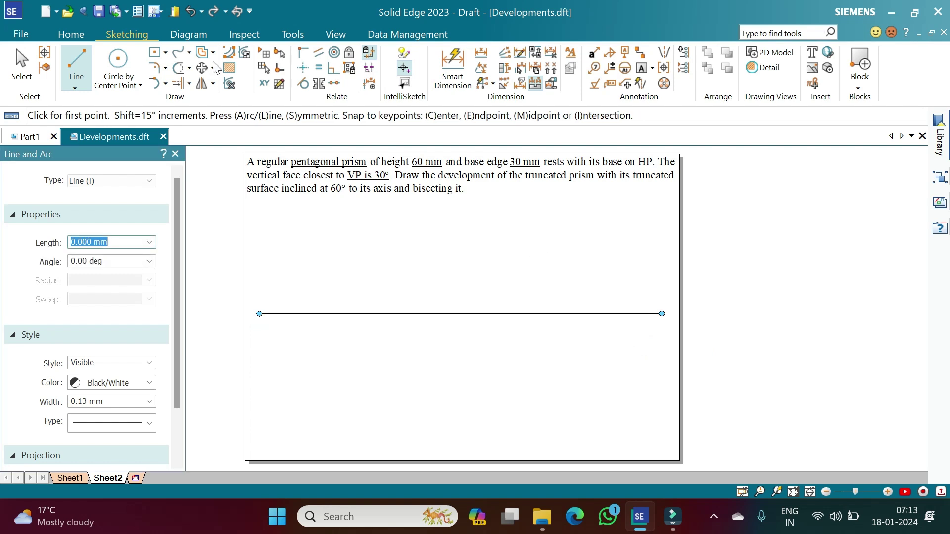
- Draw a 5-sided polygon by center and midpoint below the reference line's left part, with distance 20 mm and an angle of about 10°
left_click(168, 53)
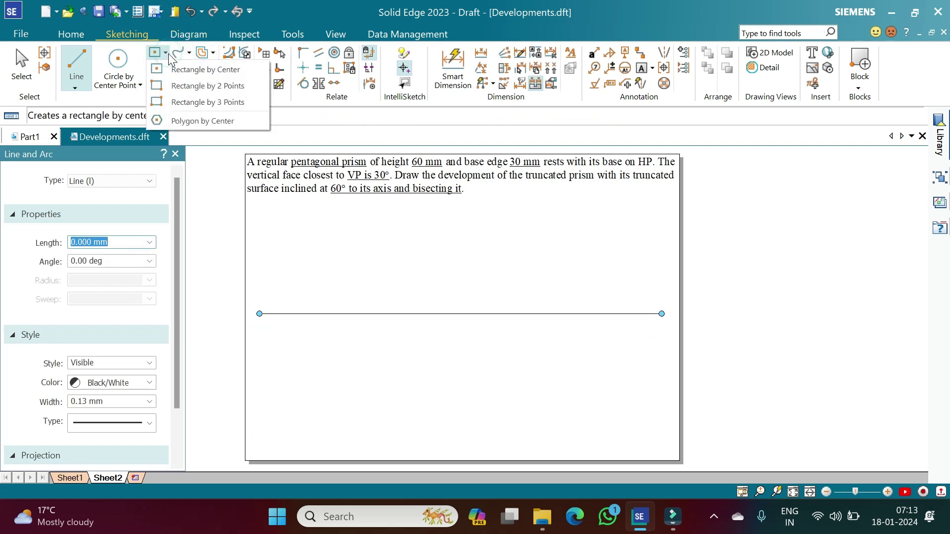
left_click(202, 121)
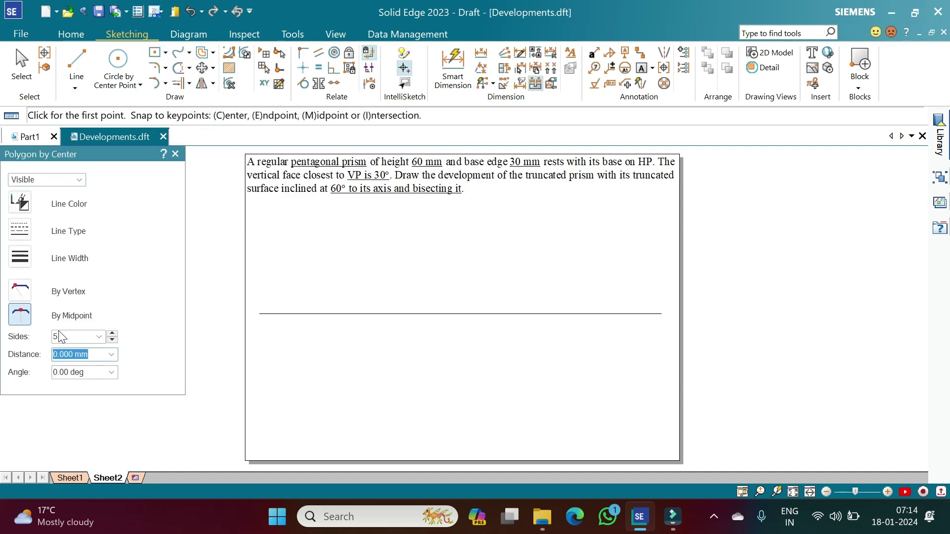
type("20")
key("Tab")
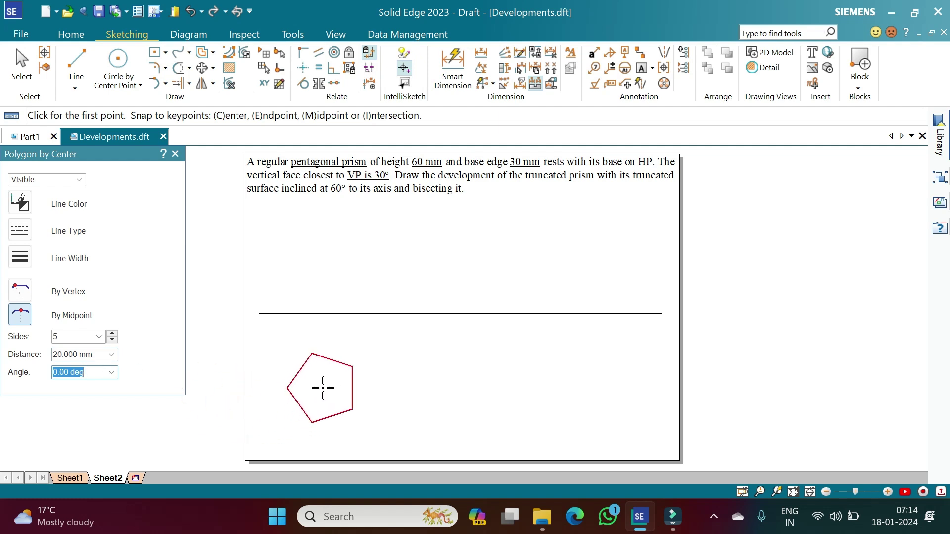
left_click(323, 388)
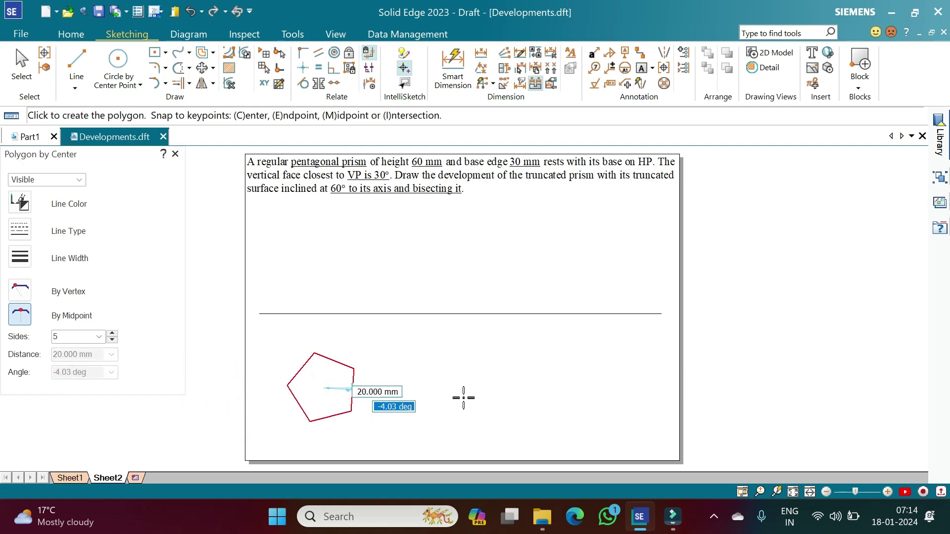
left_click(430, 369)
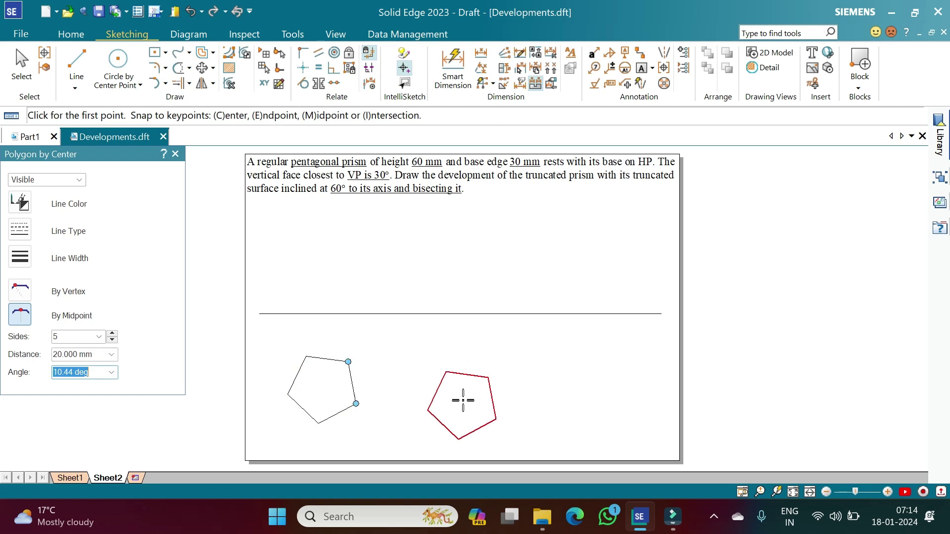
key("Escape")
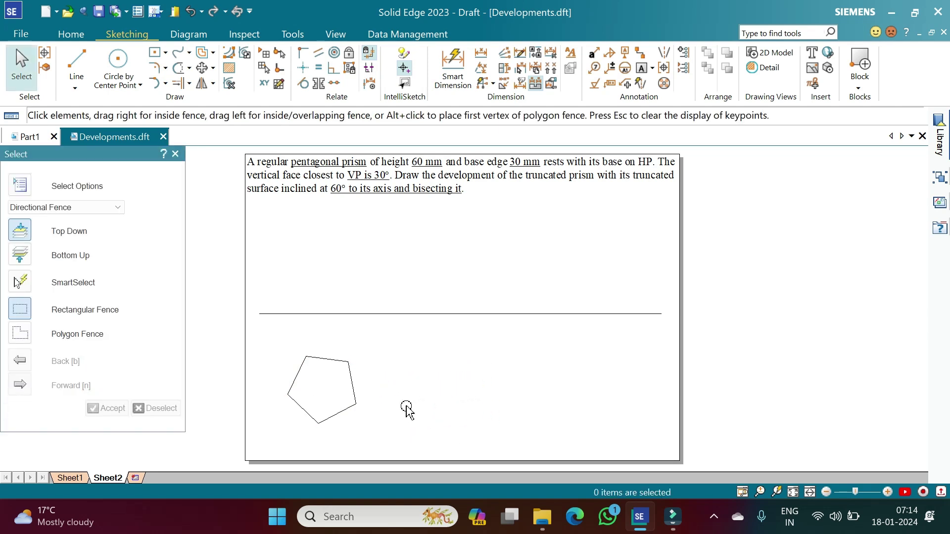
- Dimension the pentagon's lower-left edge and set its length to 30 mm
left_click(460, 66)
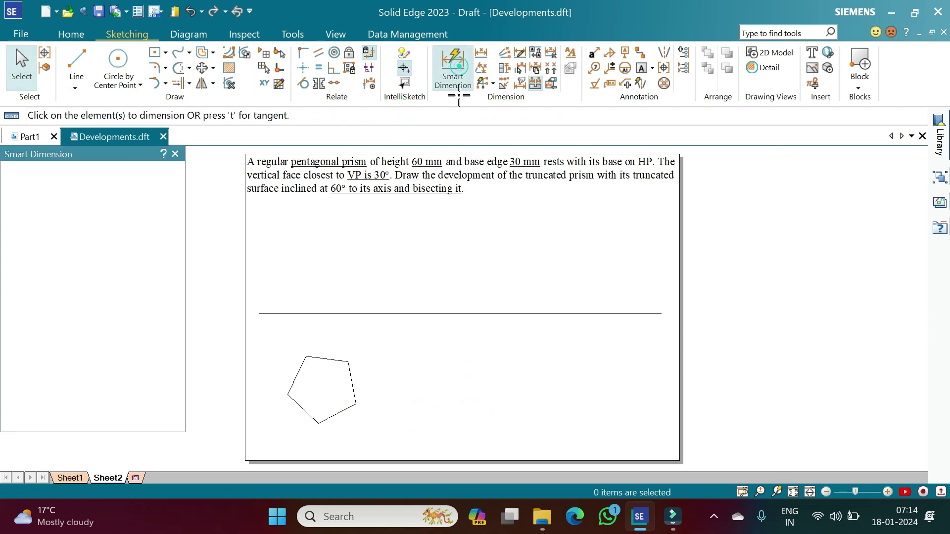
left_click(299, 408)
left_click(279, 407)
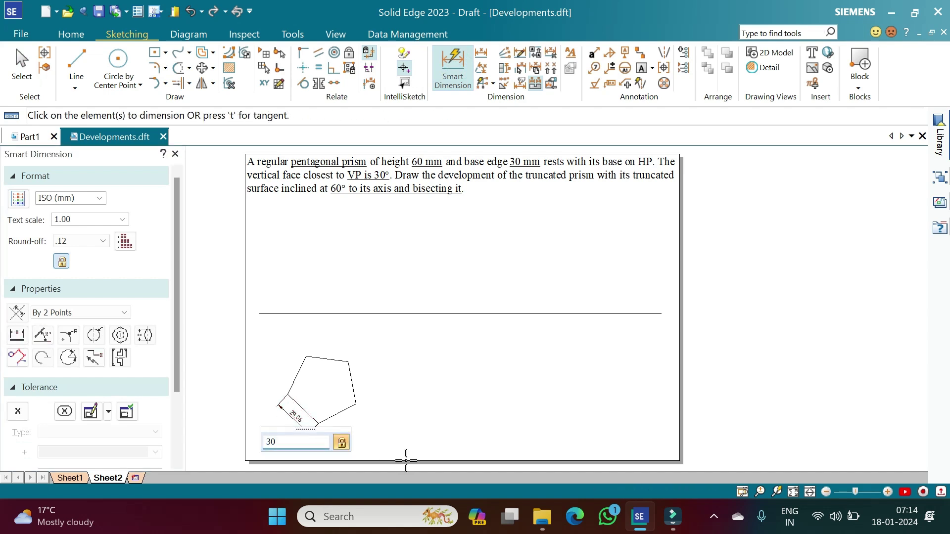
key("Return")
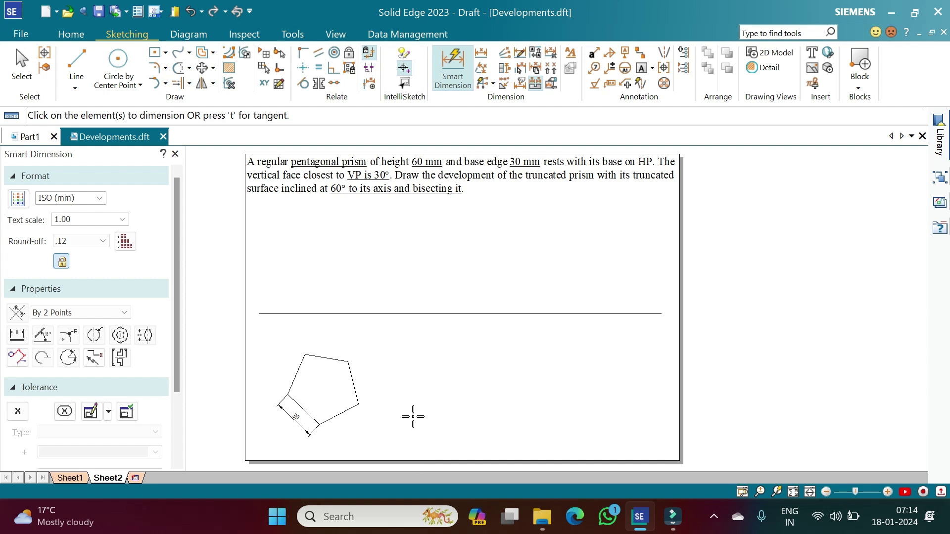
- Draw a sloping line from the horizontal reference line down to the left, passing just above the pentagon
left_click(77, 62)
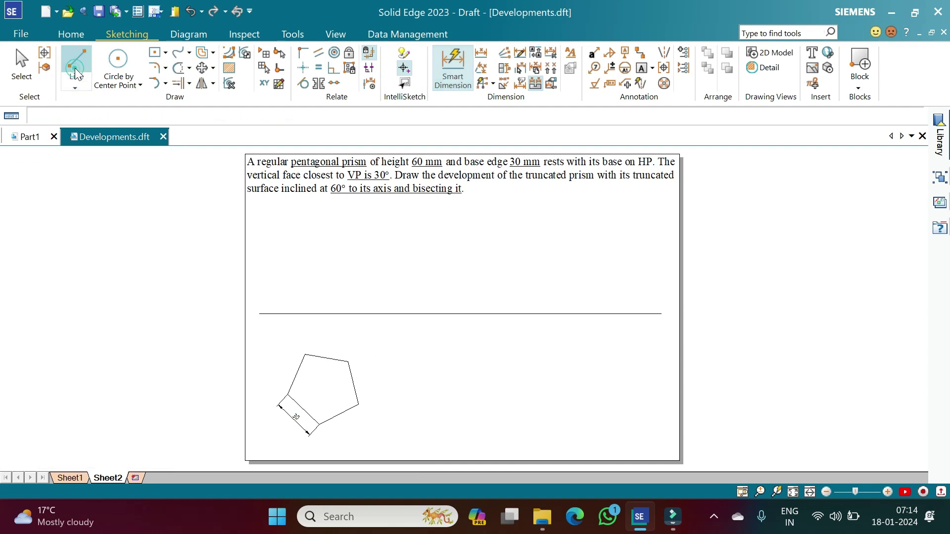
left_click(403, 314)
left_click(268, 364)
right_click(366, 355)
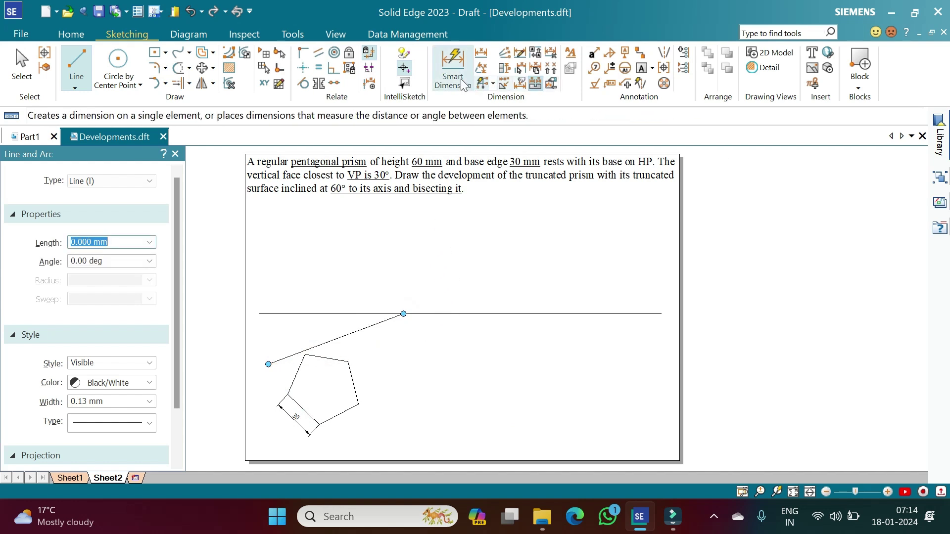
- Add an angle dimension between the sloping line and the horizontal reference line and set it to 30°
left_click(481, 69)
left_click(368, 314)
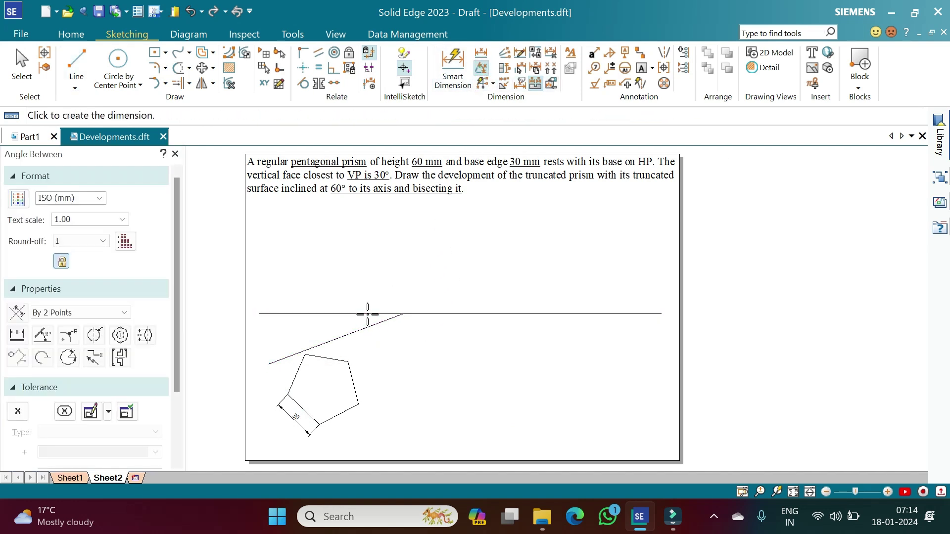
left_click(354, 322)
type("30")
key("Return")
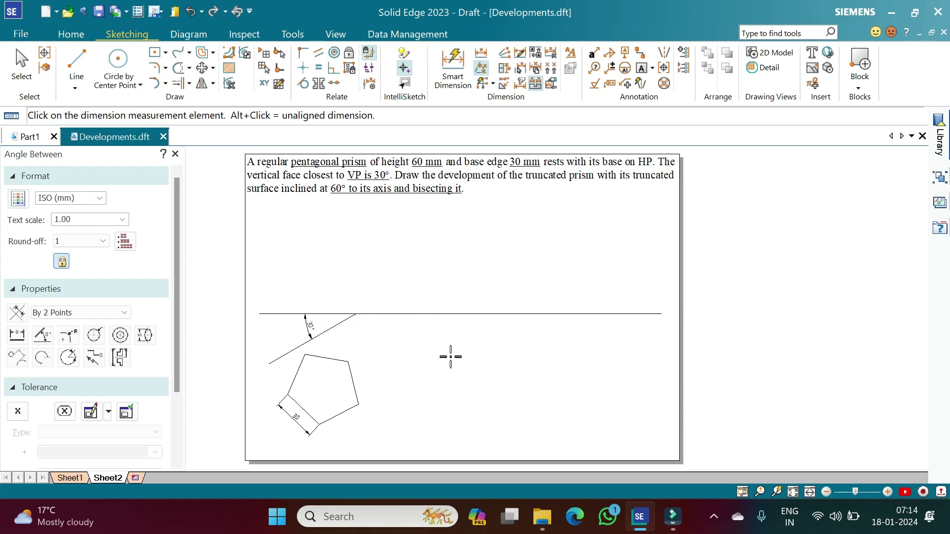
key("Escape")
- Lengthen the 30° sloping line to about 105 mm by moving its lower end further down and to the left
left_click(335, 325)
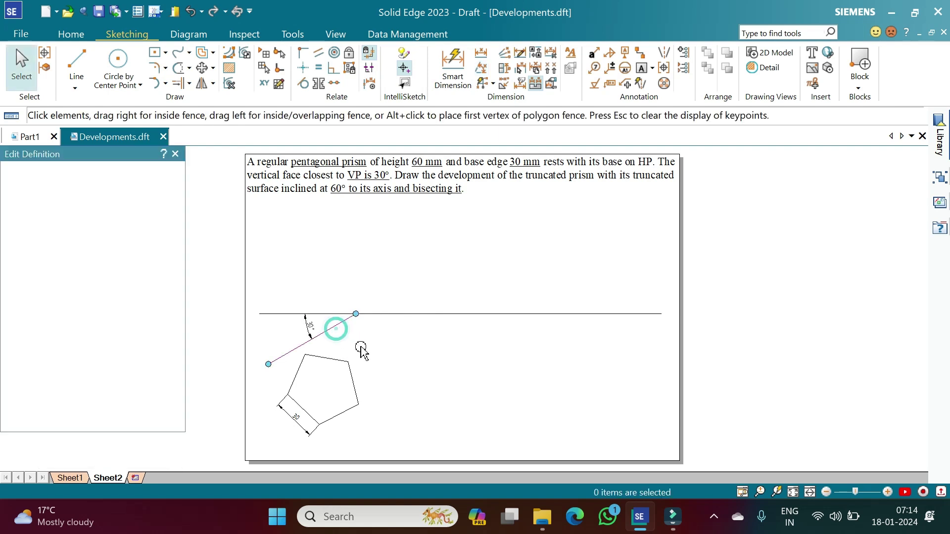
left_click_drag(270, 364, 257, 391)
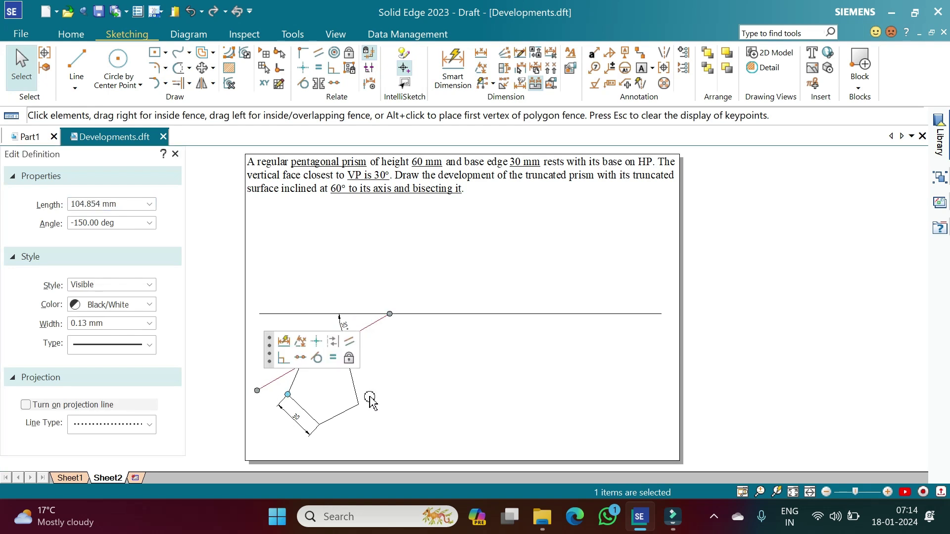
left_click(396, 405)
- Move the whole pentagon by its topmost vertex onto the lower part of the sloping line
left_click_drag(270, 344, 379, 432)
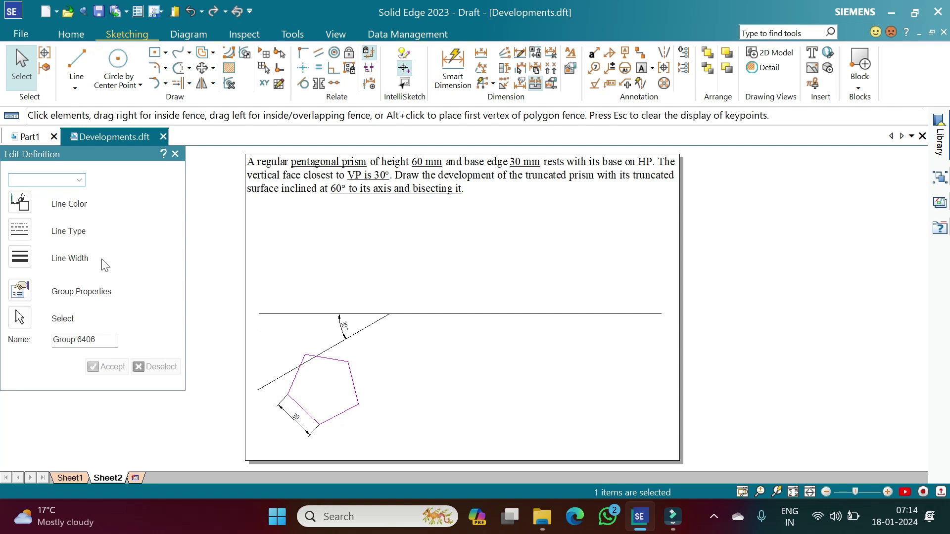
left_click(202, 69)
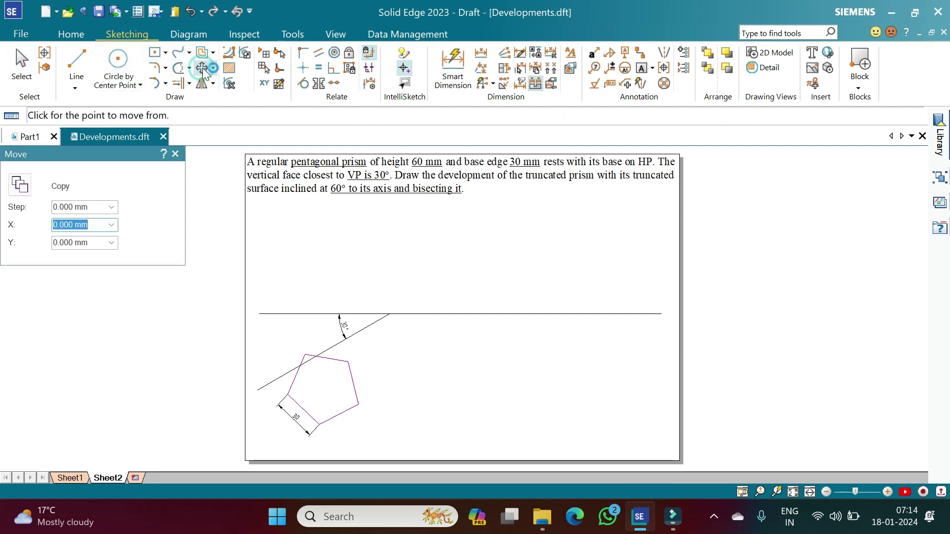
left_click(305, 355)
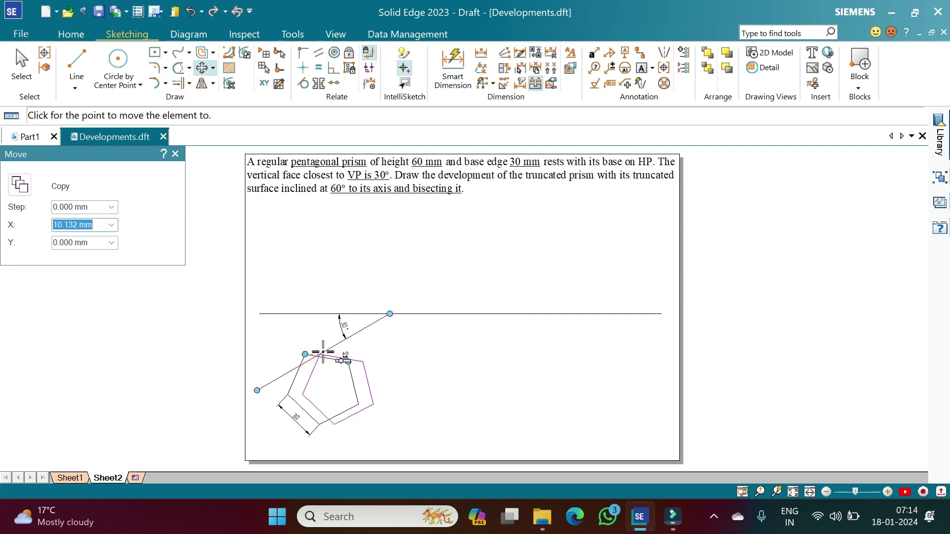
left_click(287, 373)
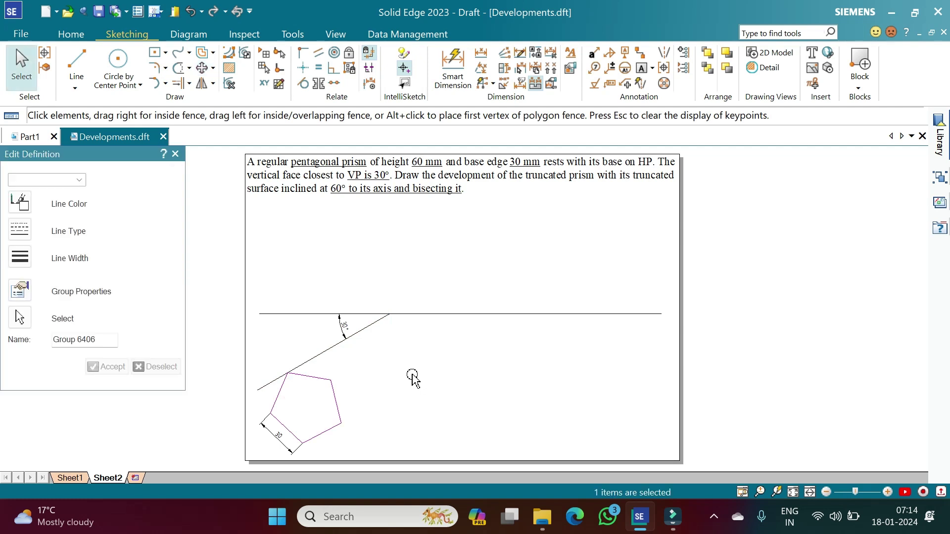
- Rotate the pentagon without copying about its vertex on the sloping line until its upper edge lies along that line
left_click(213, 85)
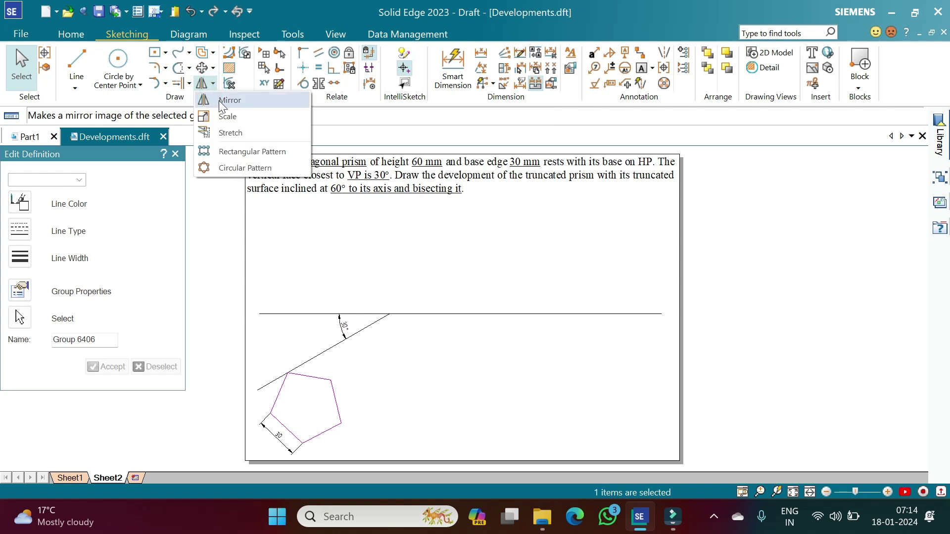
left_click(212, 70)
left_click(237, 105)
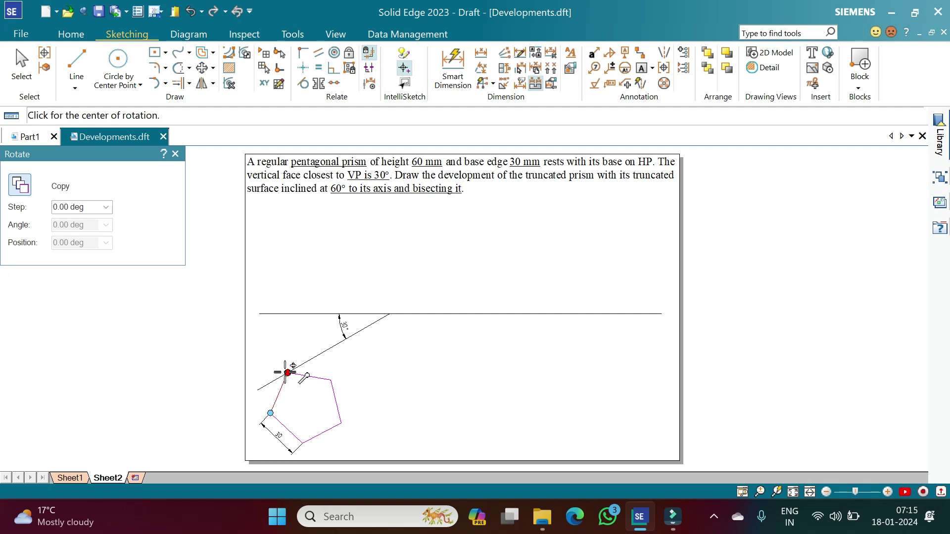
left_click(288, 372)
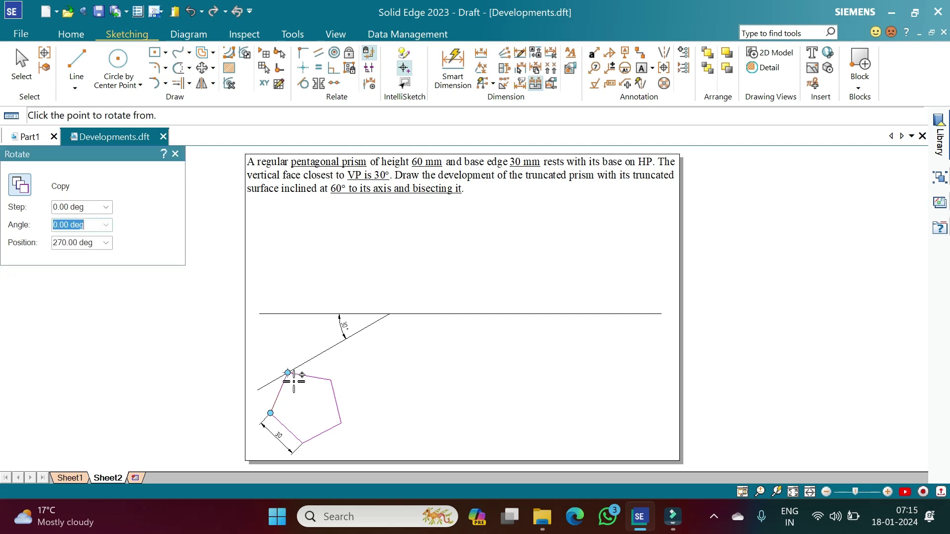
left_click(330, 380)
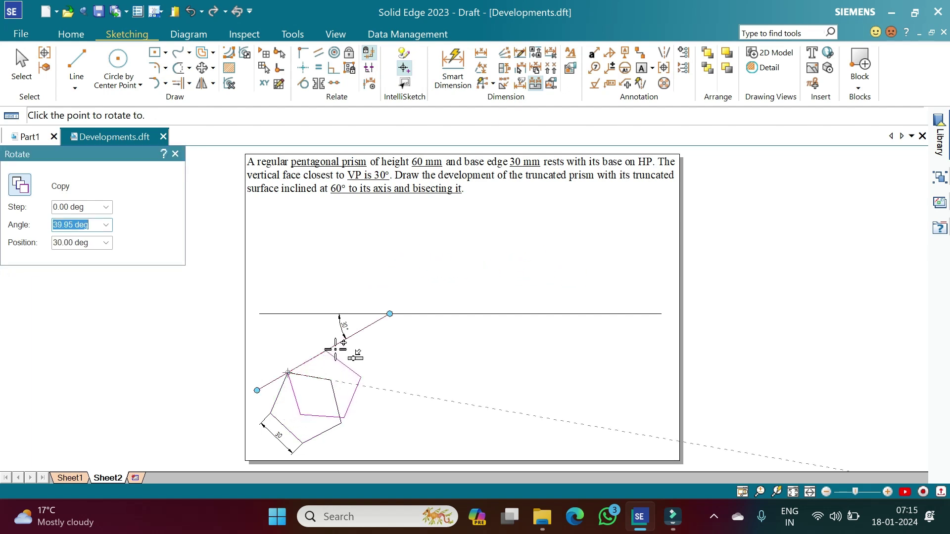
left_click(26, 191)
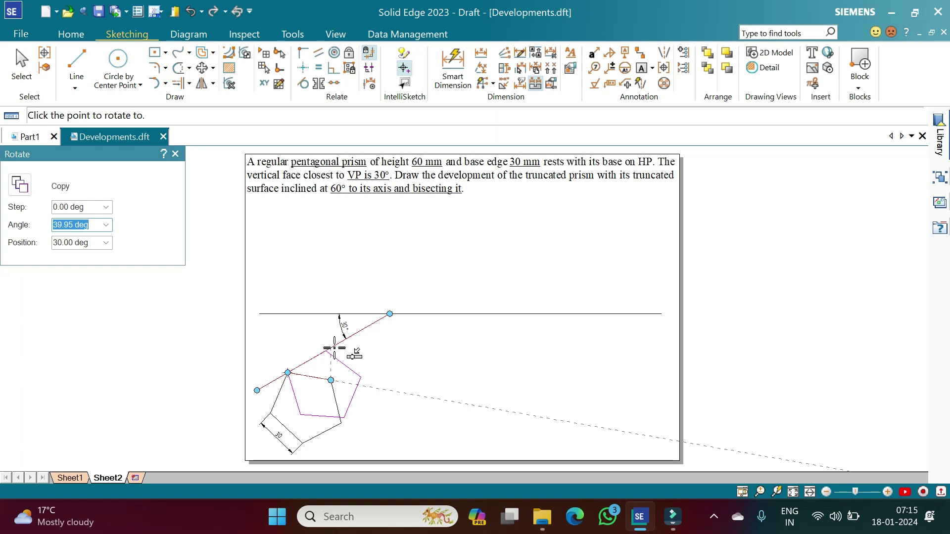
left_click(335, 348)
left_click(391, 357)
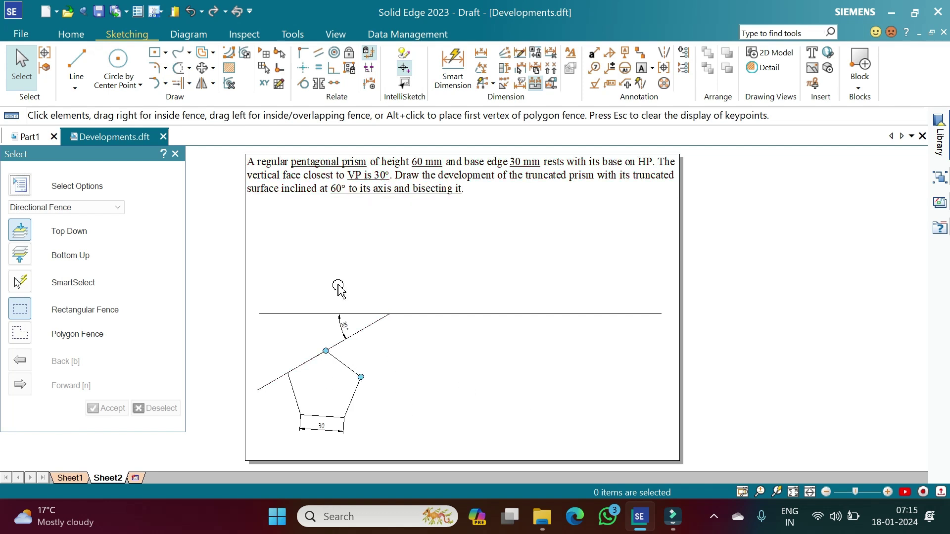
- Label the pentagon's corners A, B, C, D and E counterclockwise from the leftmost corner, using Times New Roman text of size 4
left_click(641, 69)
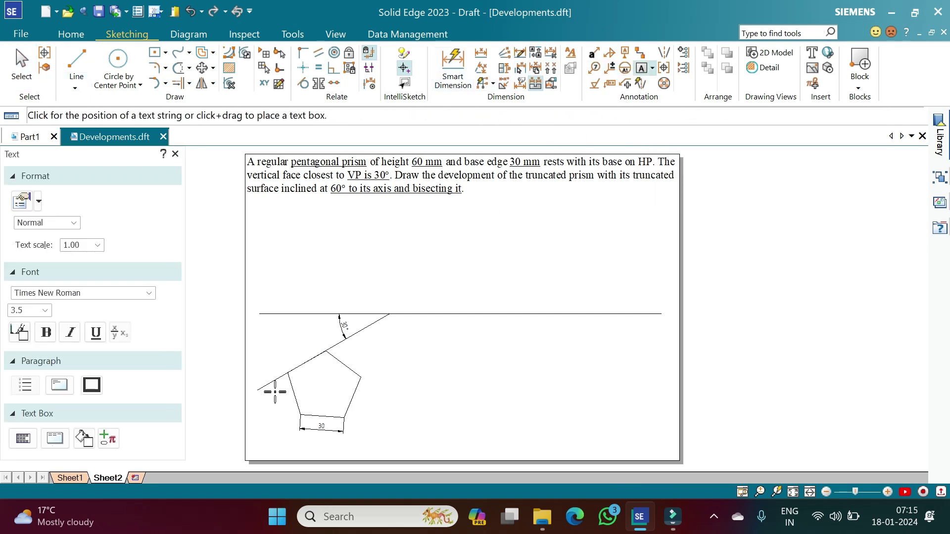
left_click(122, 292)
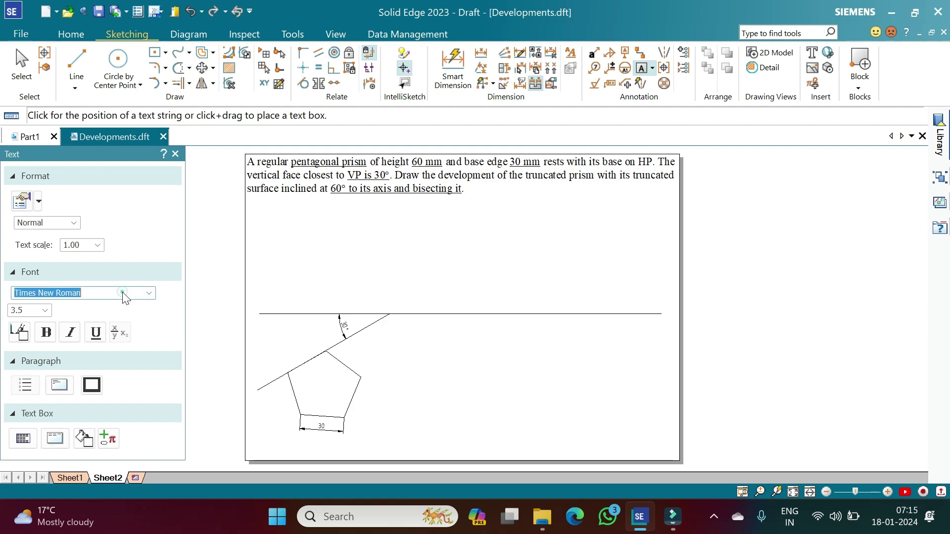
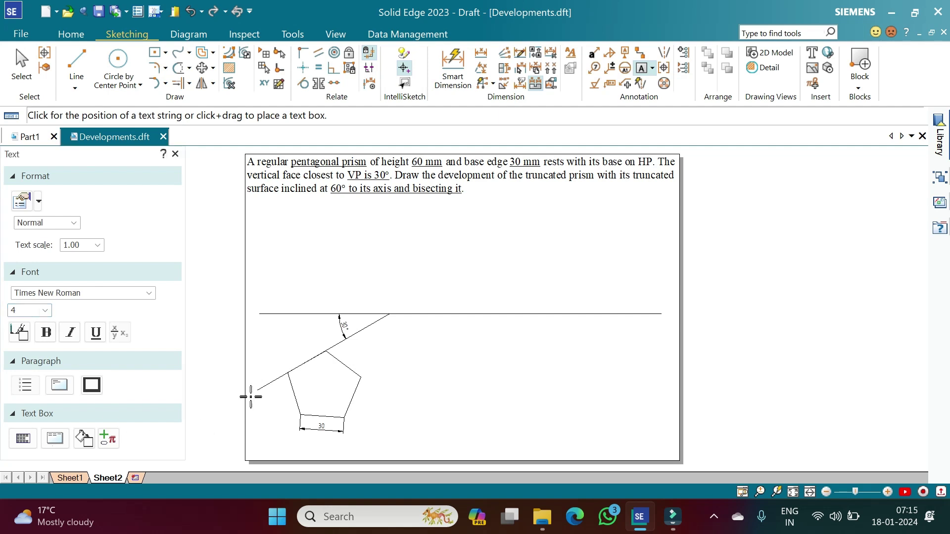
left_click(280, 377)
type("A")
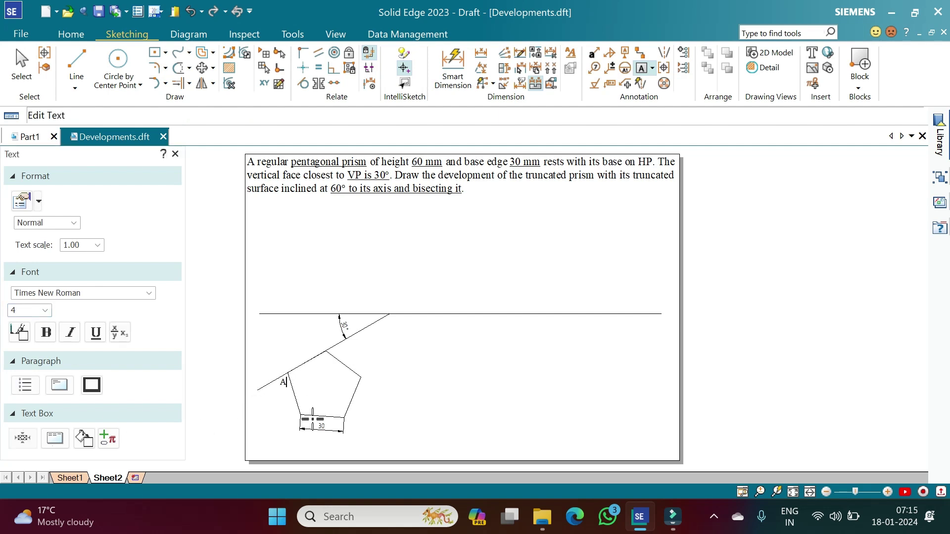
left_click(287, 413)
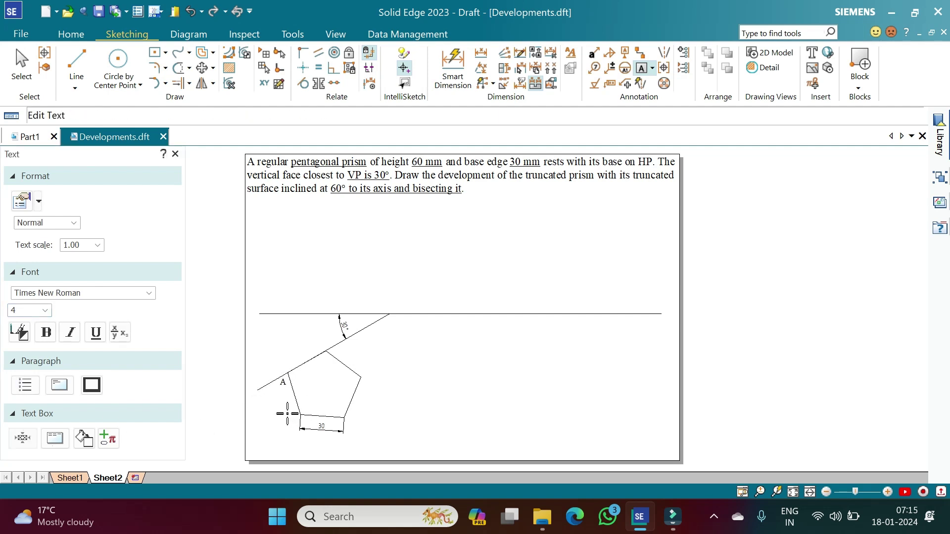
left_click(347, 417)
type("C")
left_click(364, 375)
type("D")
left_click(327, 338)
type("E")
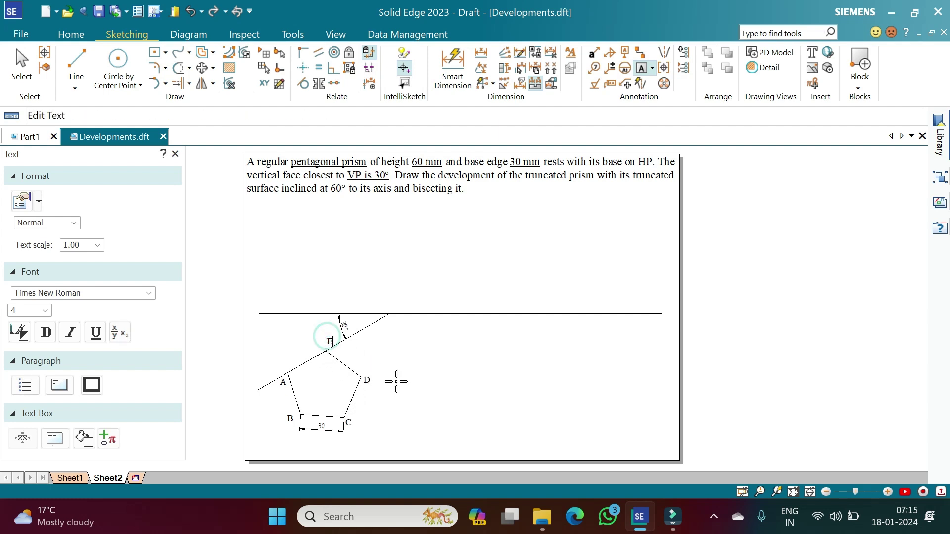
- Draw vertical projector lines from pentagon corners A and B up to the horizontal reference line
left_click(72, 58)
left_click(288, 373)
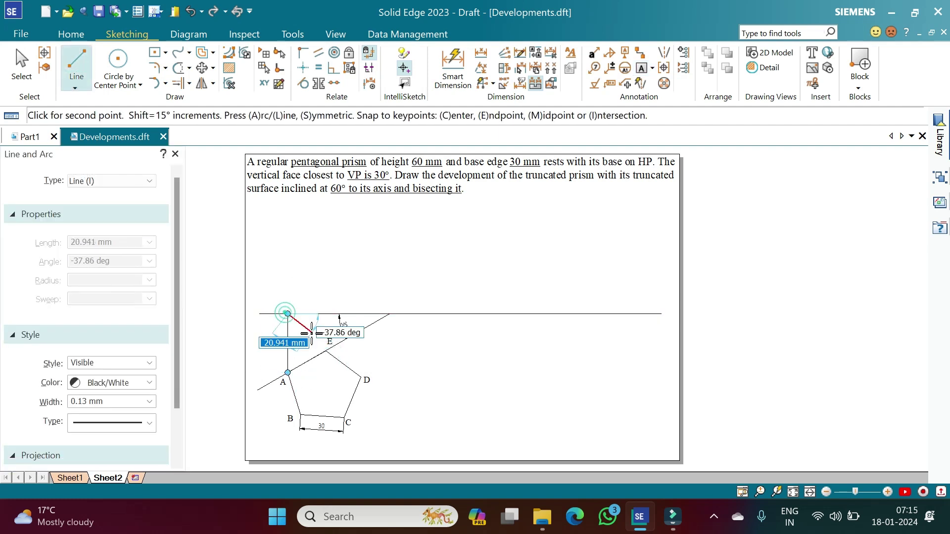
left_click(287, 313)
left_click(300, 415)
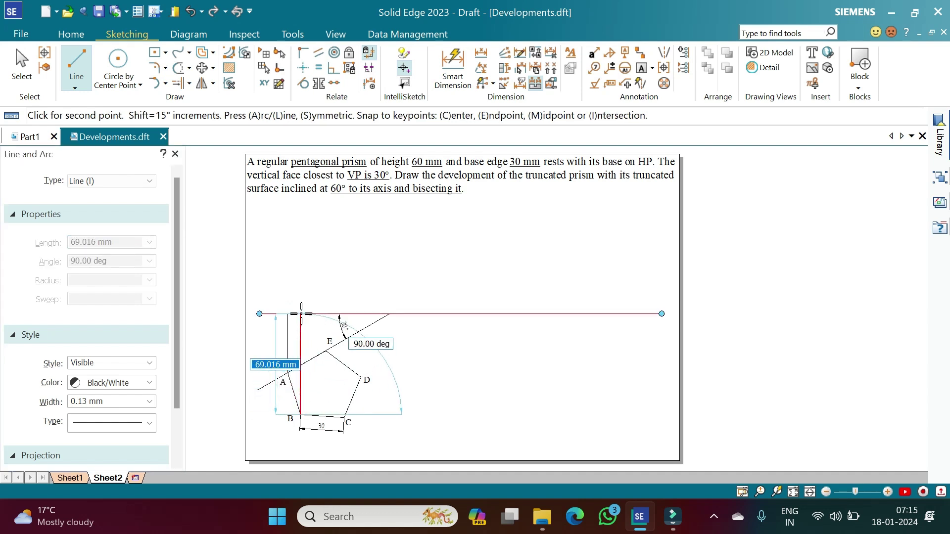
left_click(301, 314)
right_click(324, 342)
left_click(325, 351)
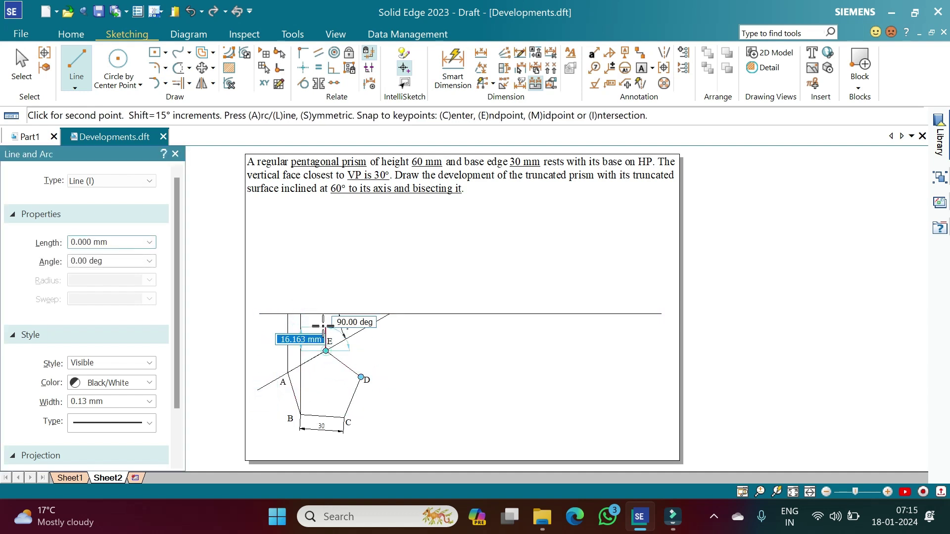
left_click(321, 314)
key("Escape")
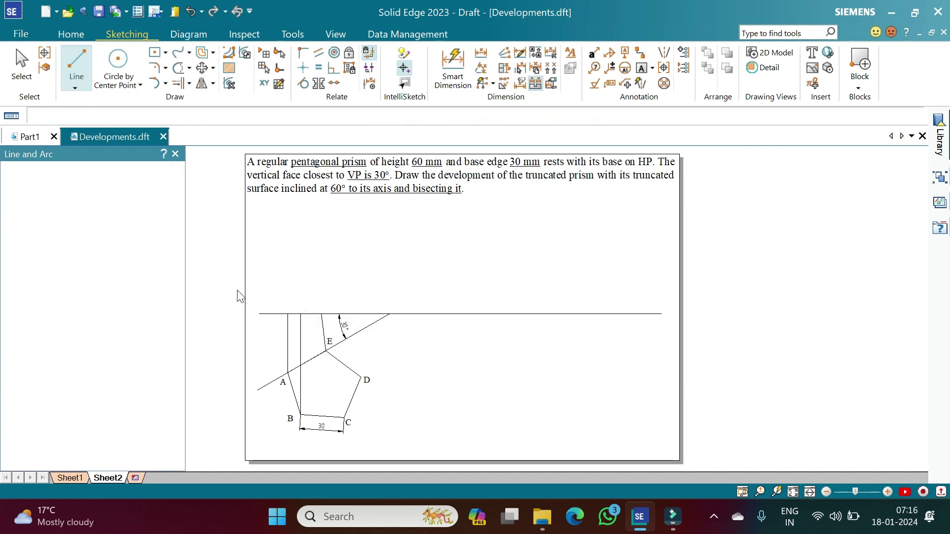
- Draw vertical projector lines from corners E, D and C up to the horizontal reference line
key("l")
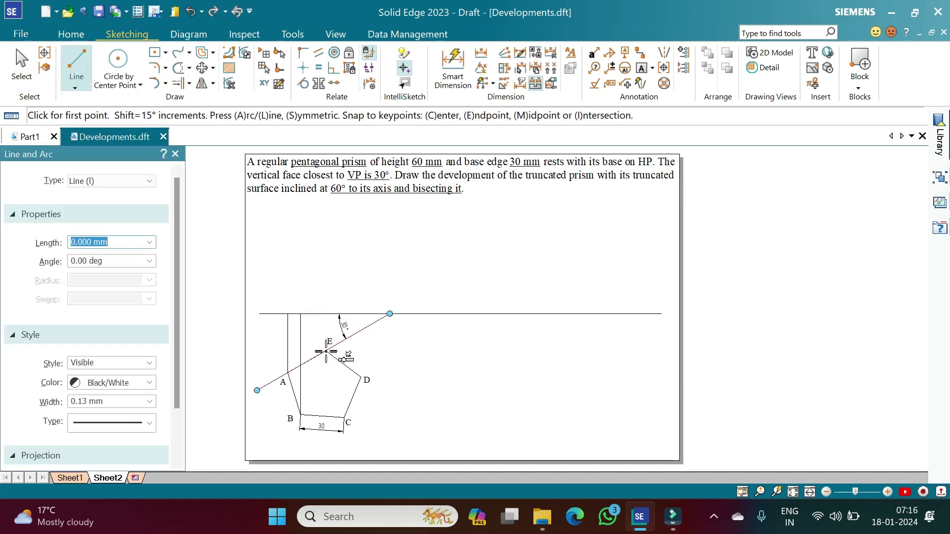
left_click(325, 351)
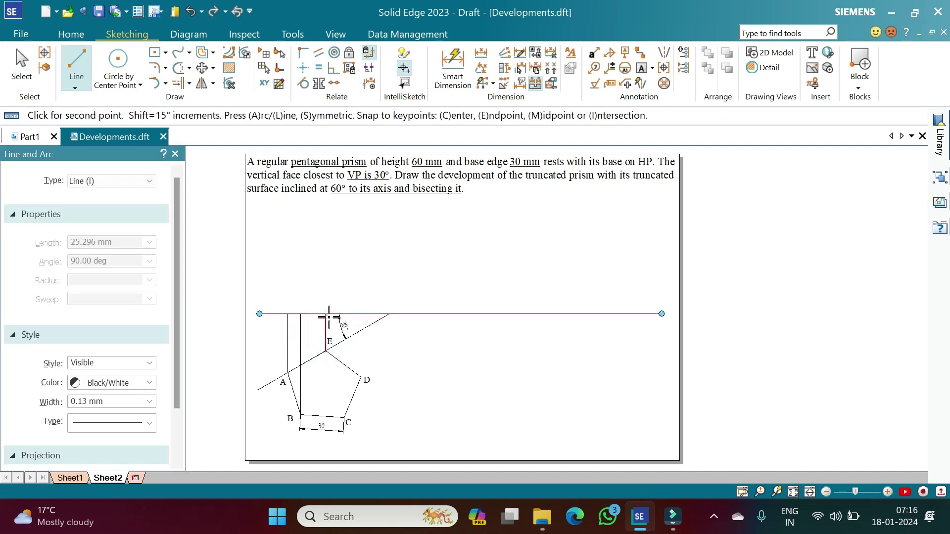
right_click(325, 315)
left_click(361, 377)
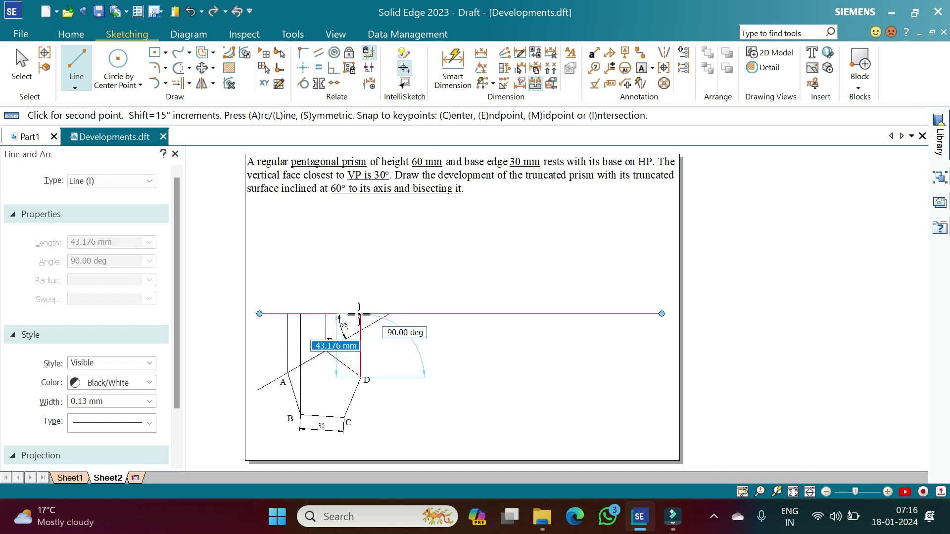
left_click(361, 314)
right_click(361, 313)
left_click(344, 418)
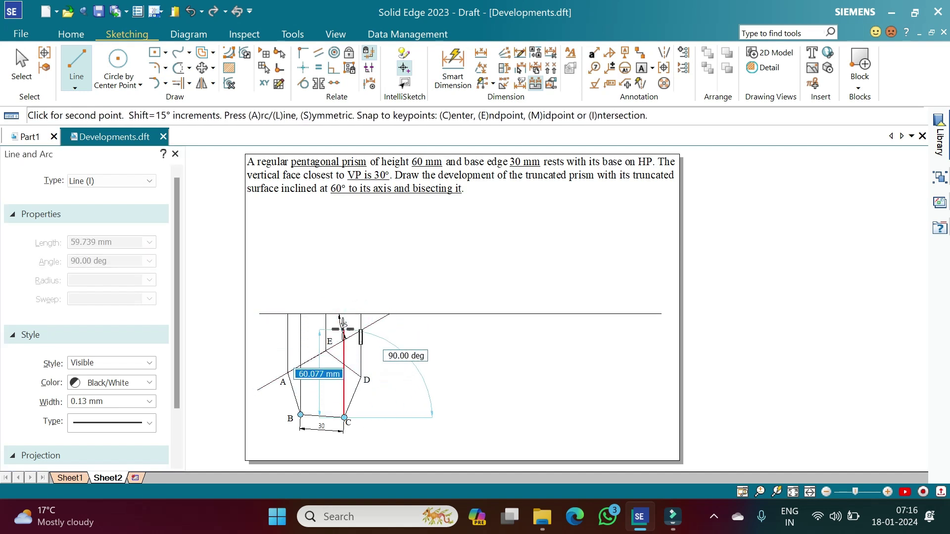
left_click(344, 315)
right_click(341, 318)
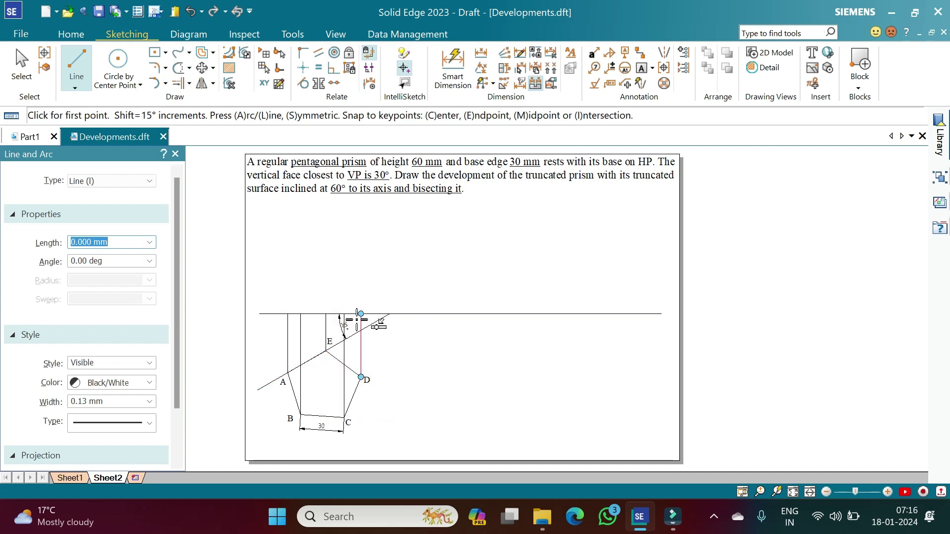
- Draw a three-point rectangle 60 mm high above the reference line, its base spanning from A's projector to D's projector
left_click(165, 53)
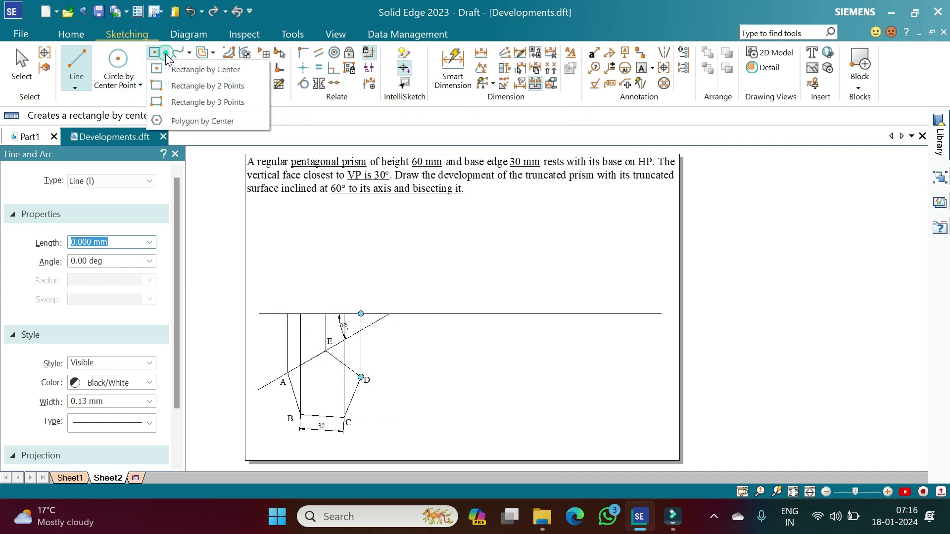
left_click(190, 102)
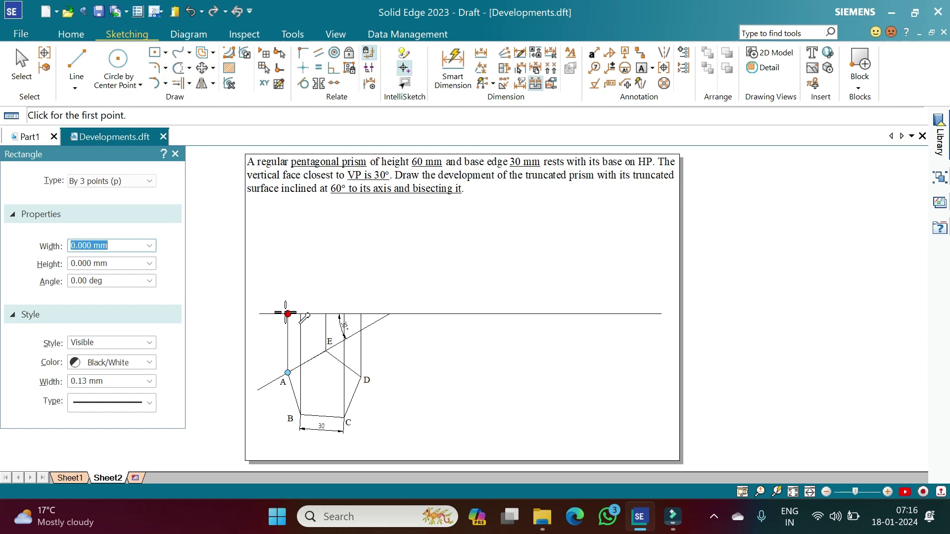
left_click(287, 314)
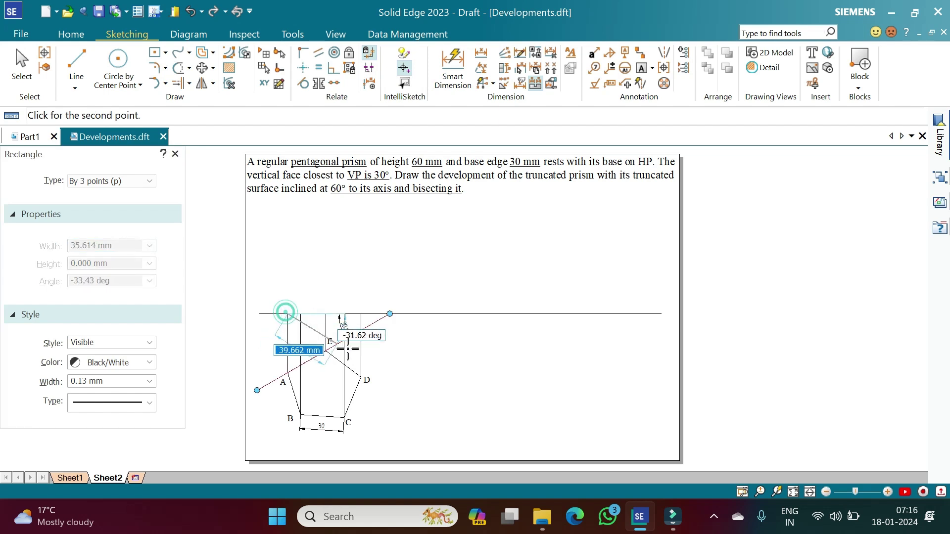
left_click(361, 313)
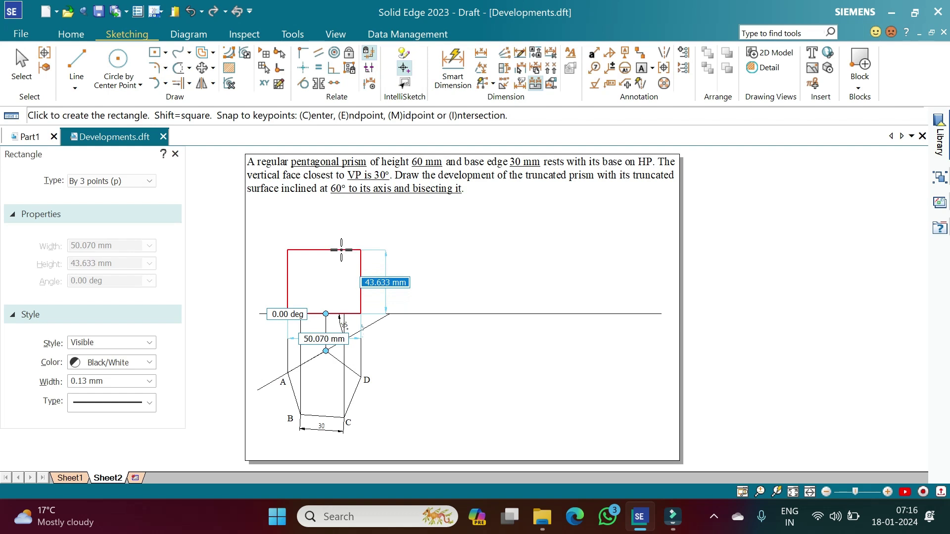
type("6")
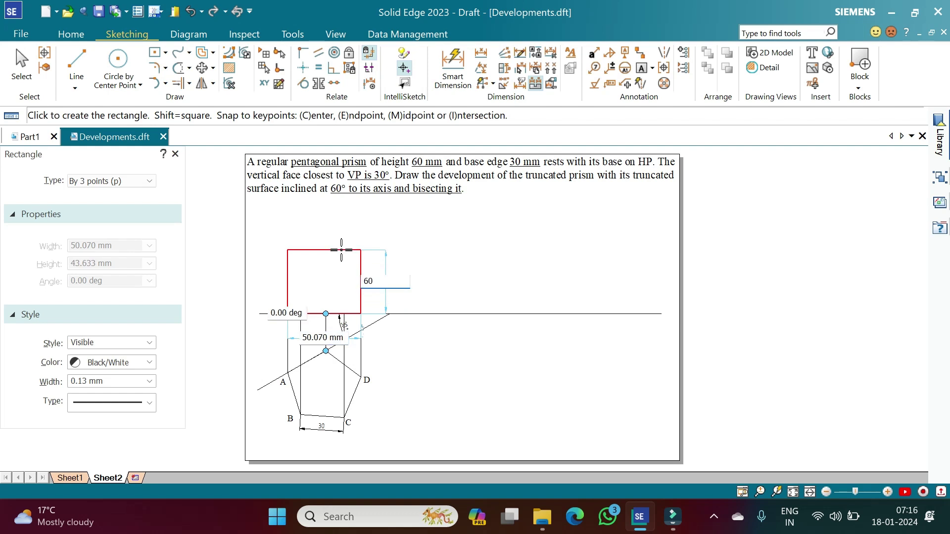
type("0")
key("Return")
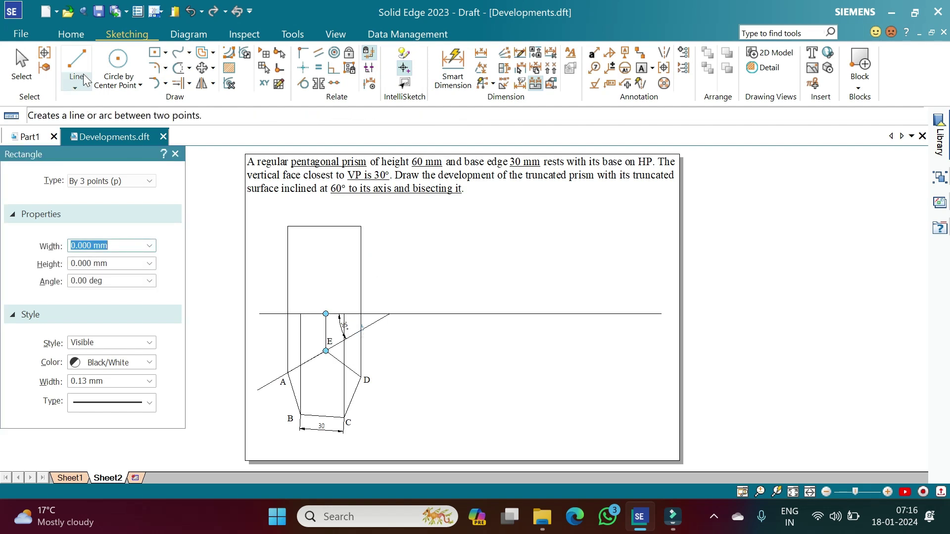
- Draw a vertical line from the end of B's projector on the reference line up to the rectangle's upper edge
left_click(76, 62)
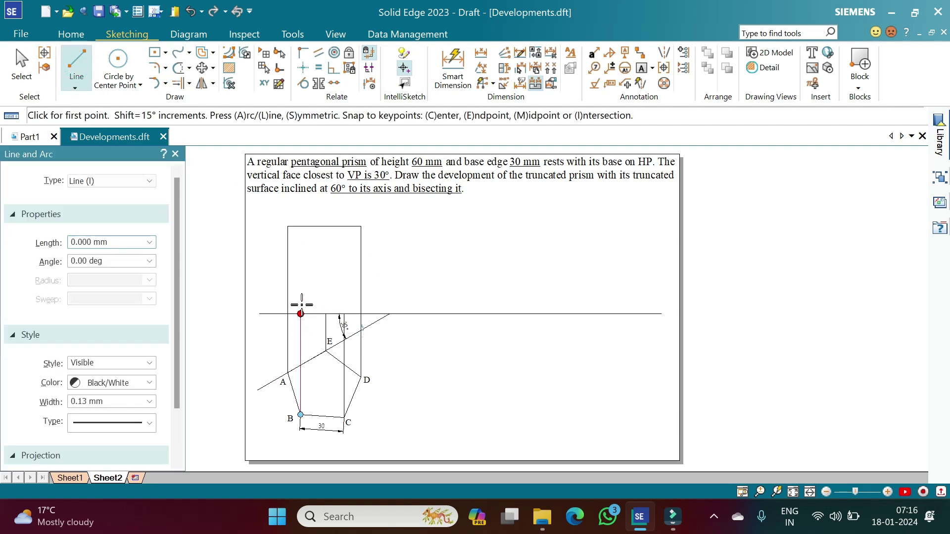
left_click(300, 314)
left_click(300, 226)
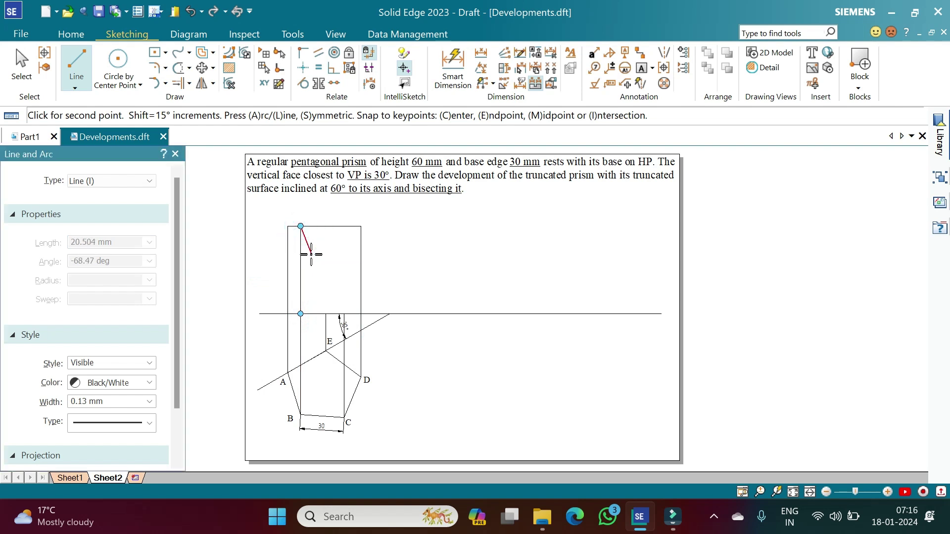
- Draw vertical lines from the ends of C's and E's projectors on the reference line up to the rectangle's upper edge
right_click(311, 256)
left_click(344, 314)
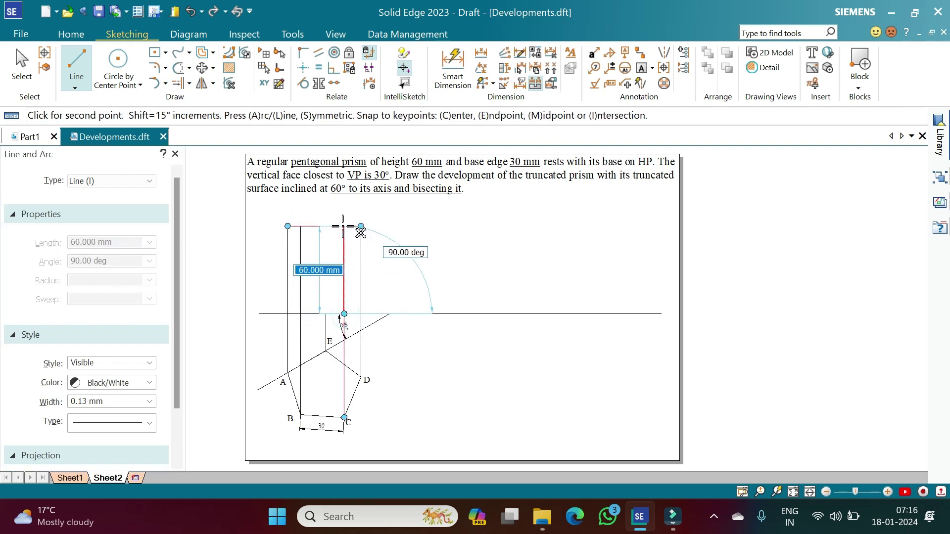
left_click(344, 227)
right_click(343, 242)
left_click(325, 313)
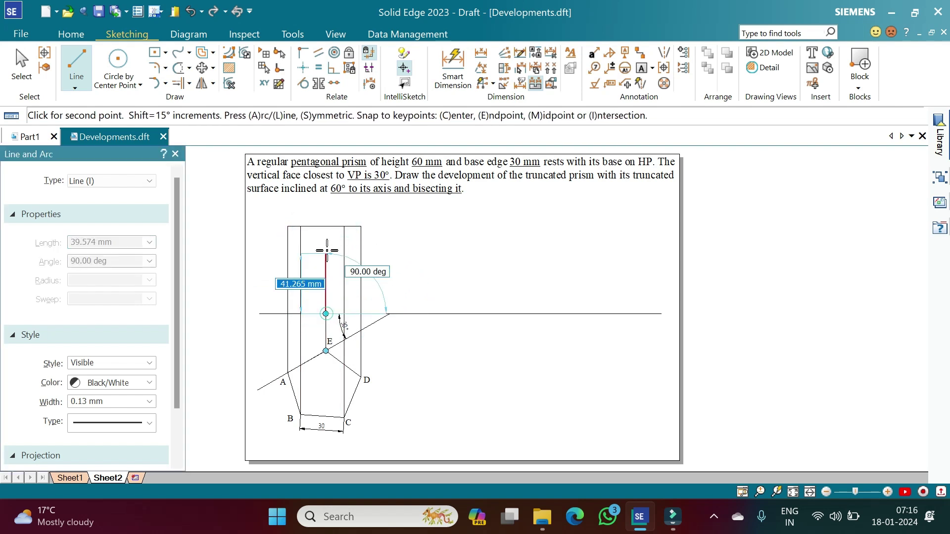
left_click(326, 226)
right_click(383, 280)
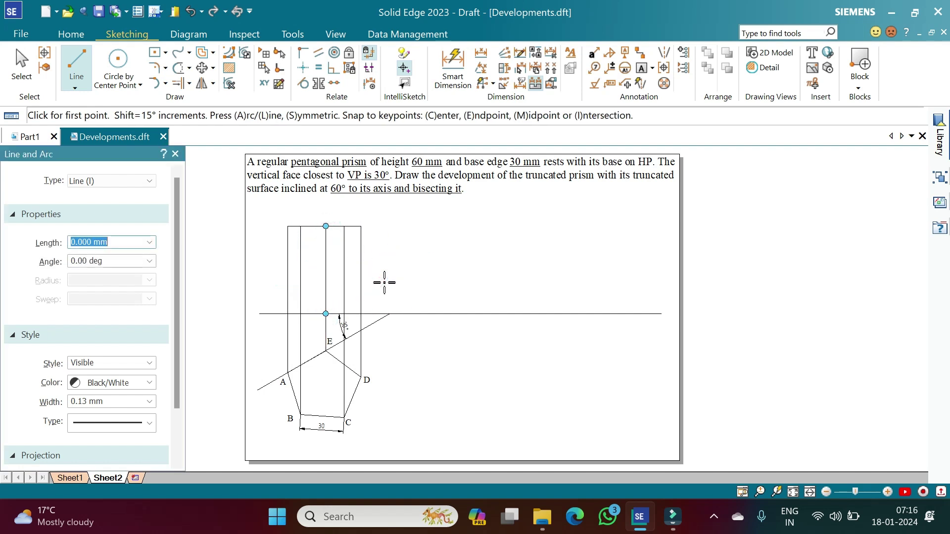
key("Escape")
- Change the line type of E's vertical edge in the front view to dashed
left_click(325, 261)
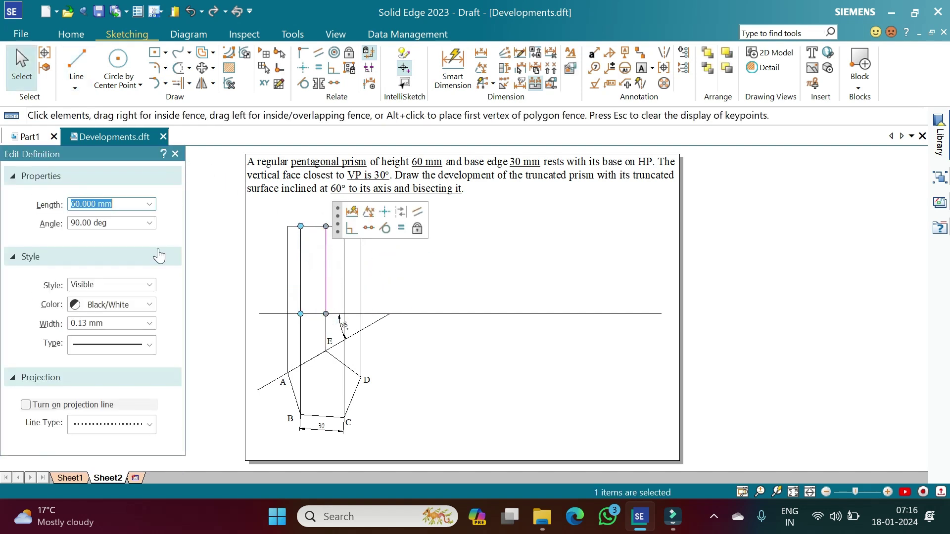
left_click(150, 344)
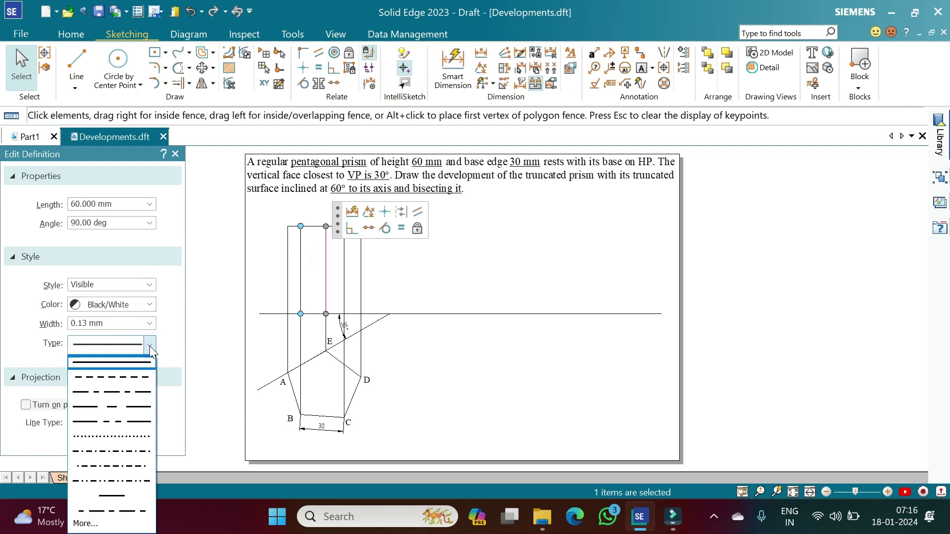
left_click(146, 372)
left_click(468, 376)
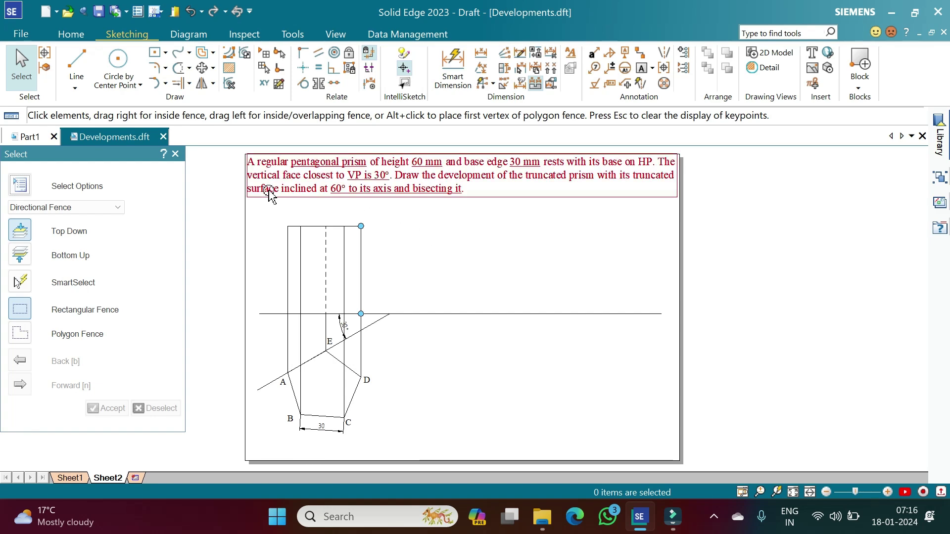
- Draw a horizontal line from the front view's upper corner above D, running parallel to the reference line almost to its far end
left_click(76, 61)
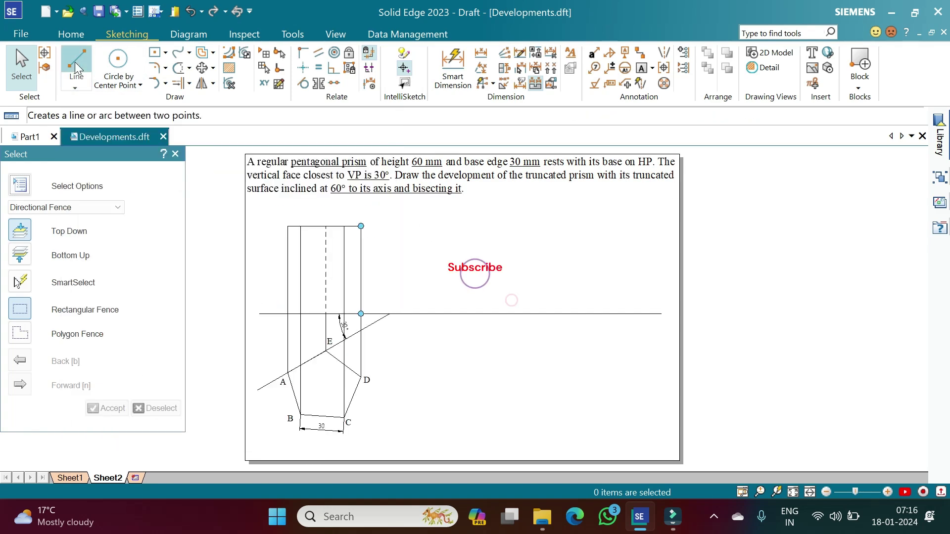
left_click(361, 226)
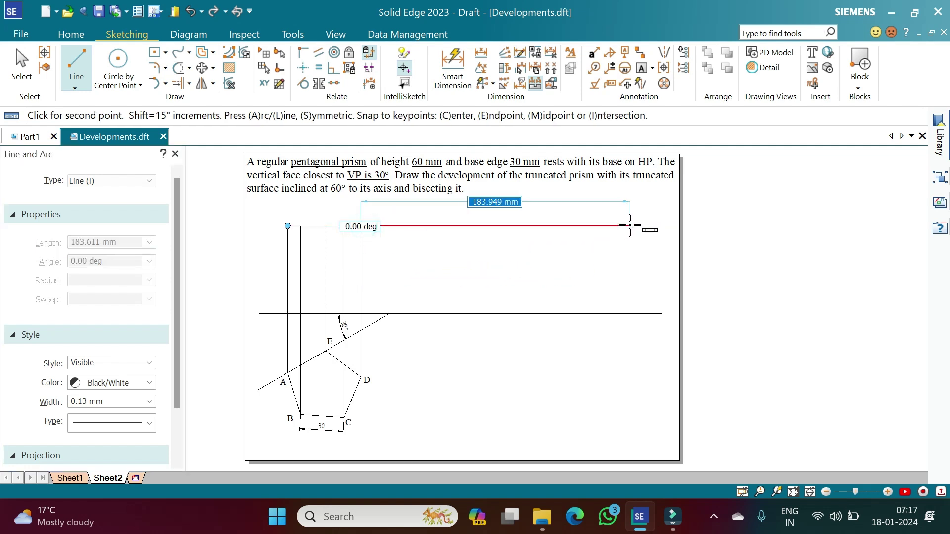
left_click(649, 226)
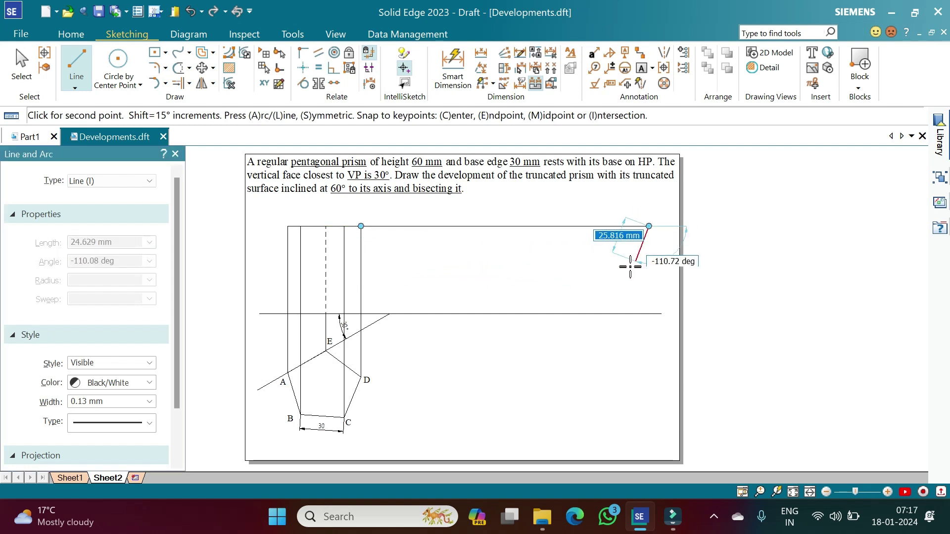
key("Escape")
key("Escape")
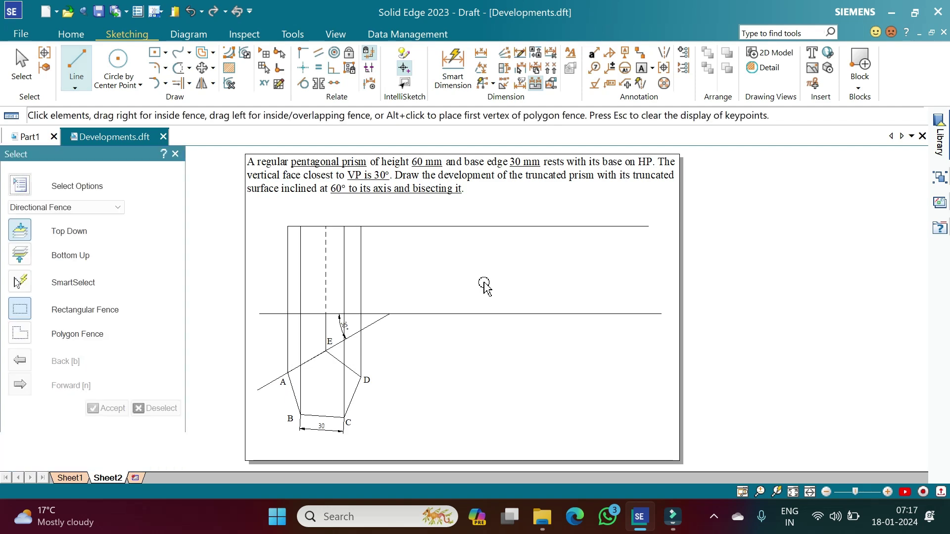
- Dimension the height of the front view along its edge above A, placing the dimension outside the view
left_click(449, 63)
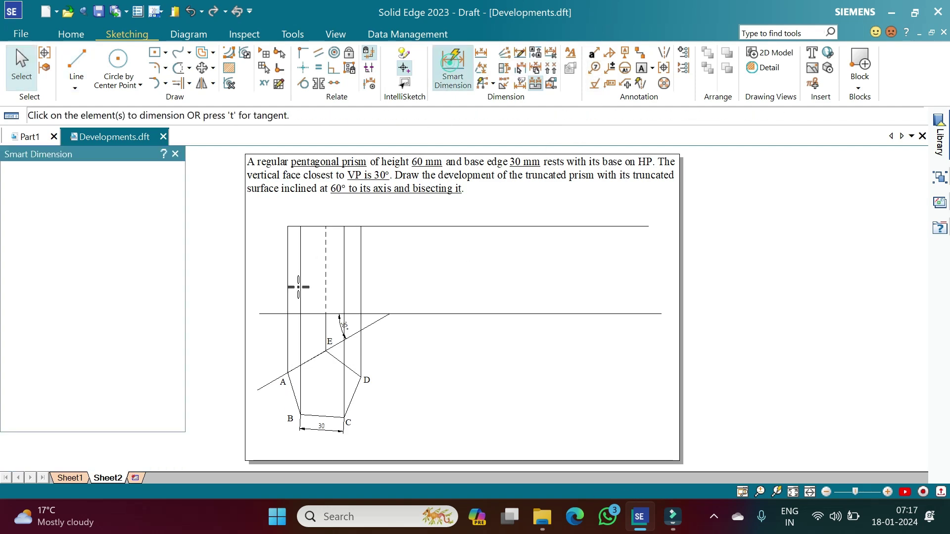
left_click(286, 271)
left_click(268, 272)
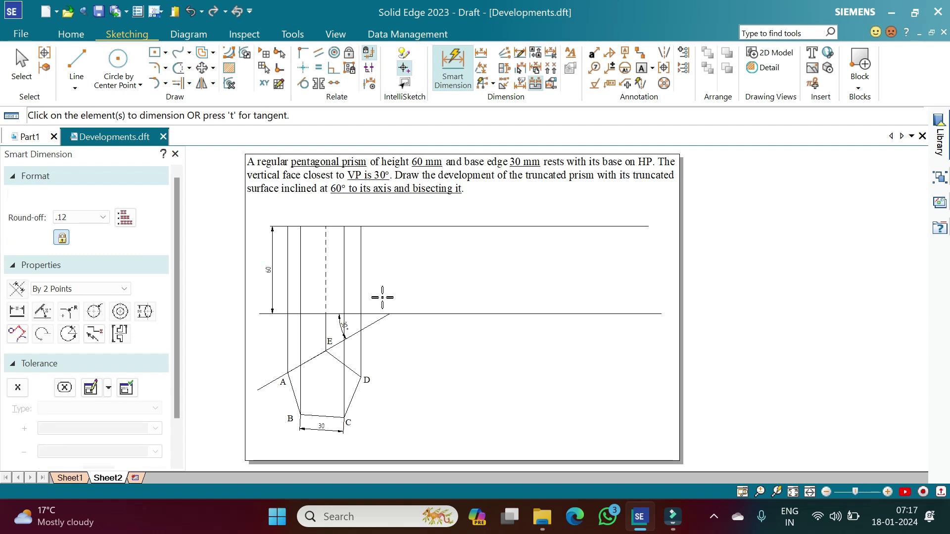
key("Escape")
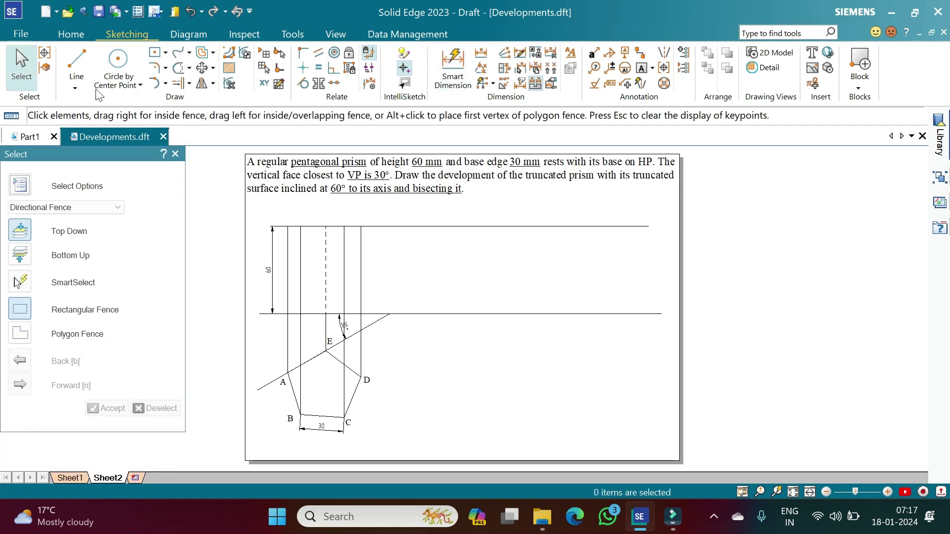
- Draw a vertical line from the reference line to the upper horizontal line, beyond the front view, as the development's first edge
left_click(72, 66)
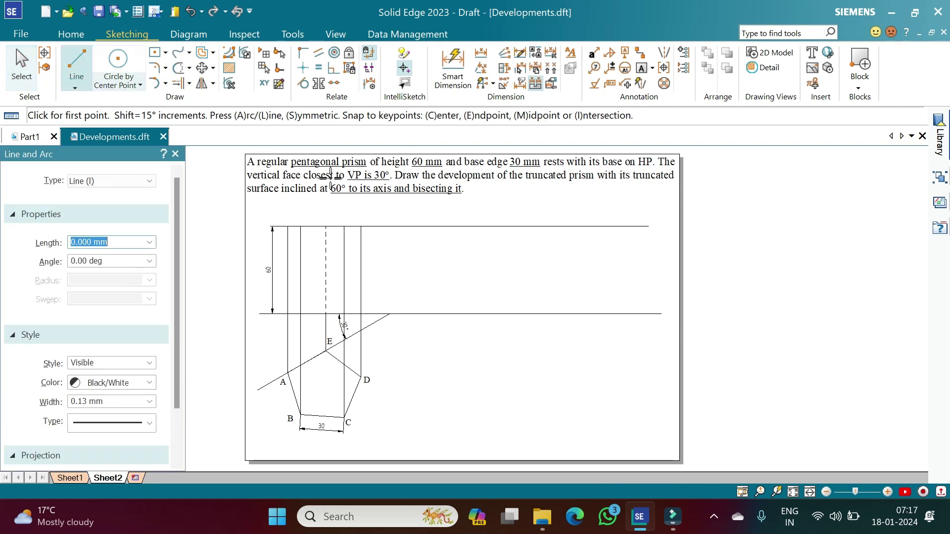
left_click(418, 313)
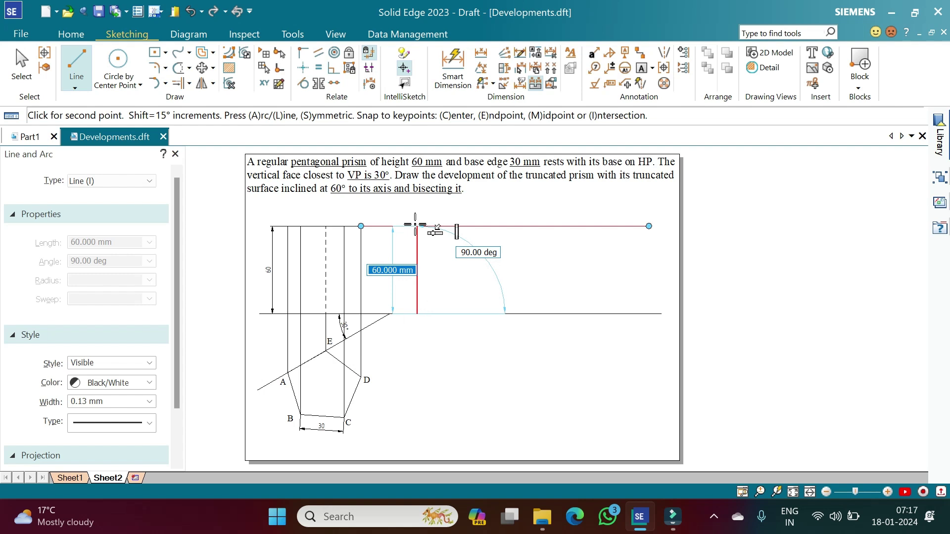
left_click(416, 226)
key("Escape")
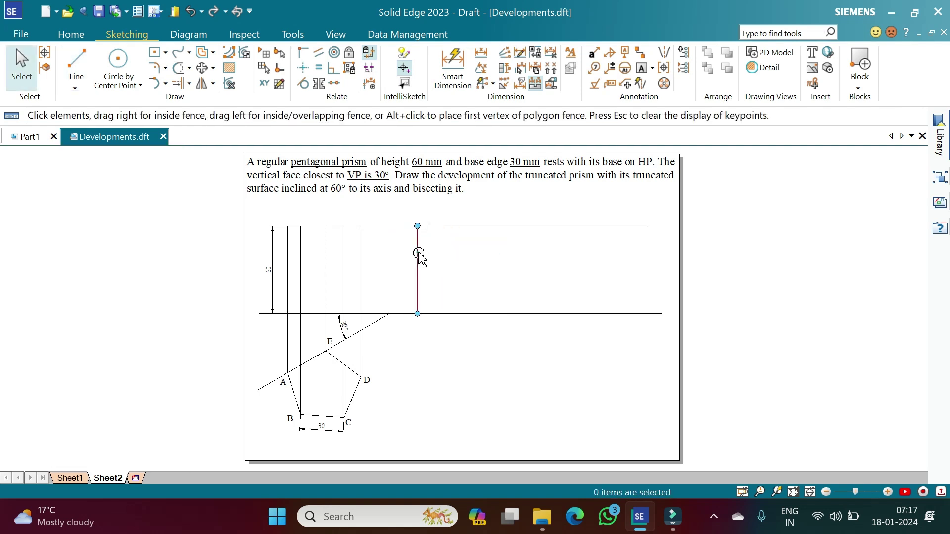
- Create a rectangular pattern of the development's first edge with X count 6, Y count 1 and X offset 30 mm
left_click(418, 255)
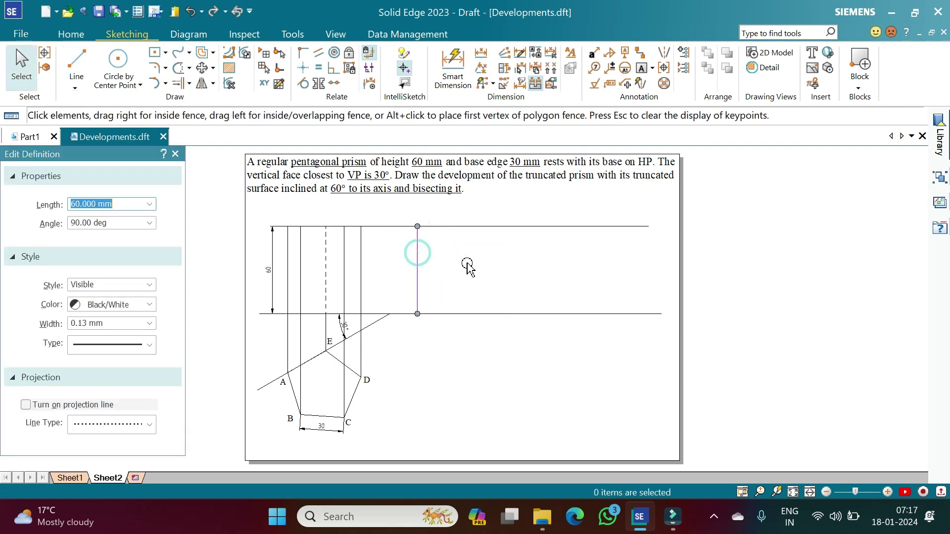
left_click(454, 294)
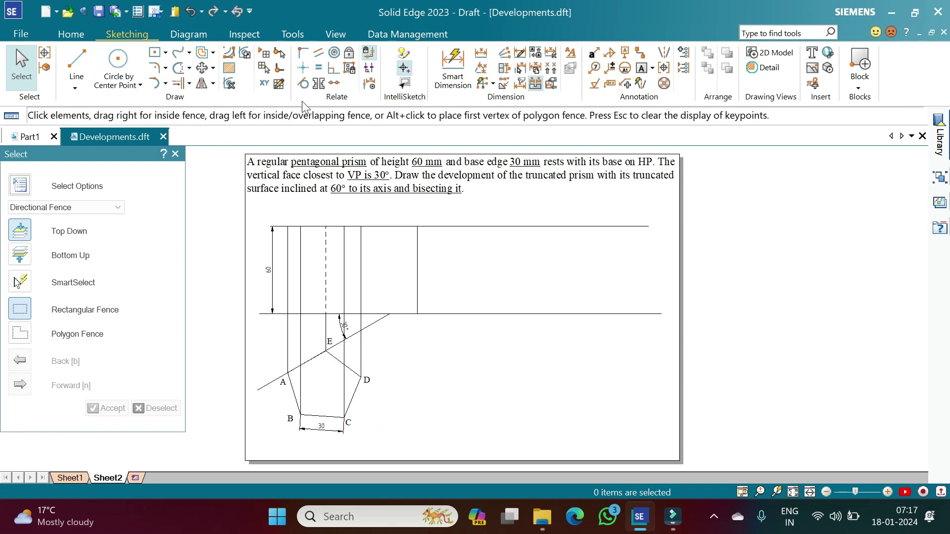
left_click(418, 249)
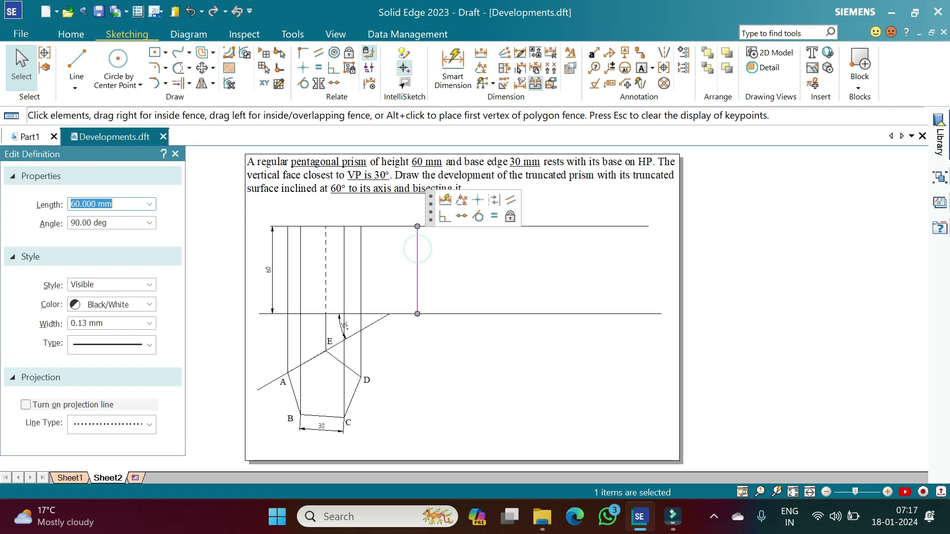
left_click(214, 84)
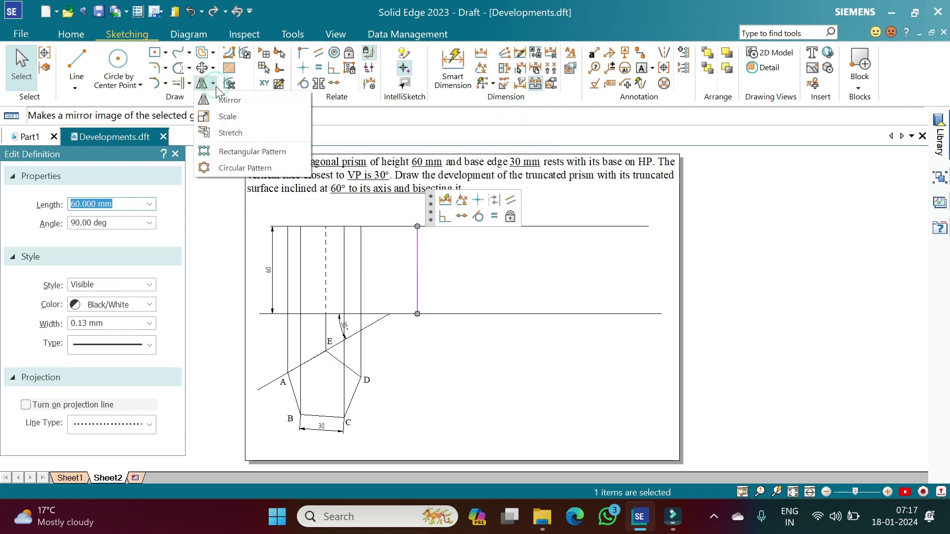
left_click(244, 151)
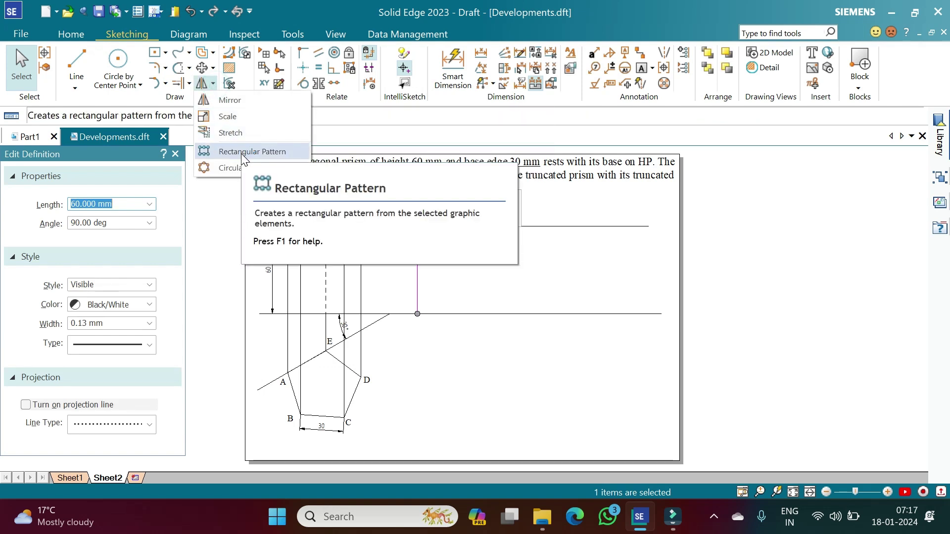
left_click(242, 152)
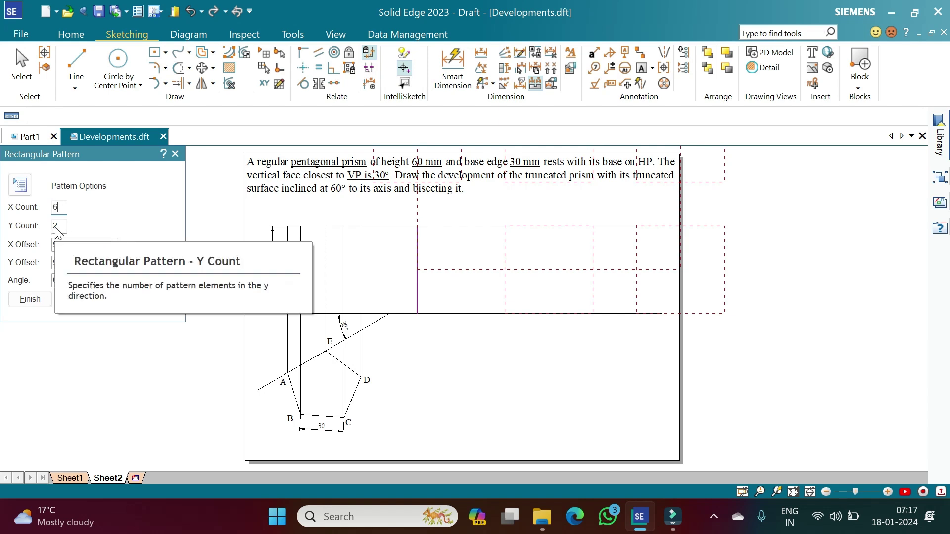
double_click(59, 227)
key("BackSpace")
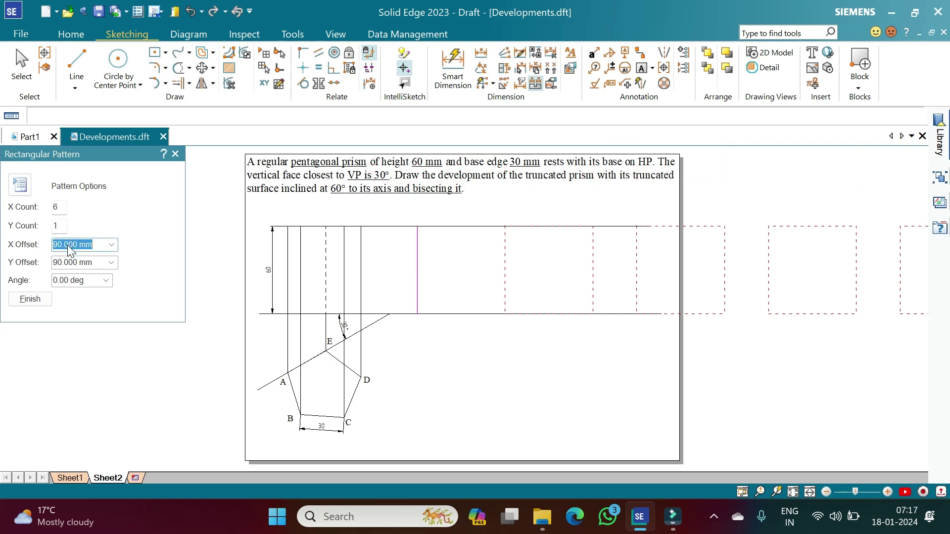
type("30")
left_click(40, 304)
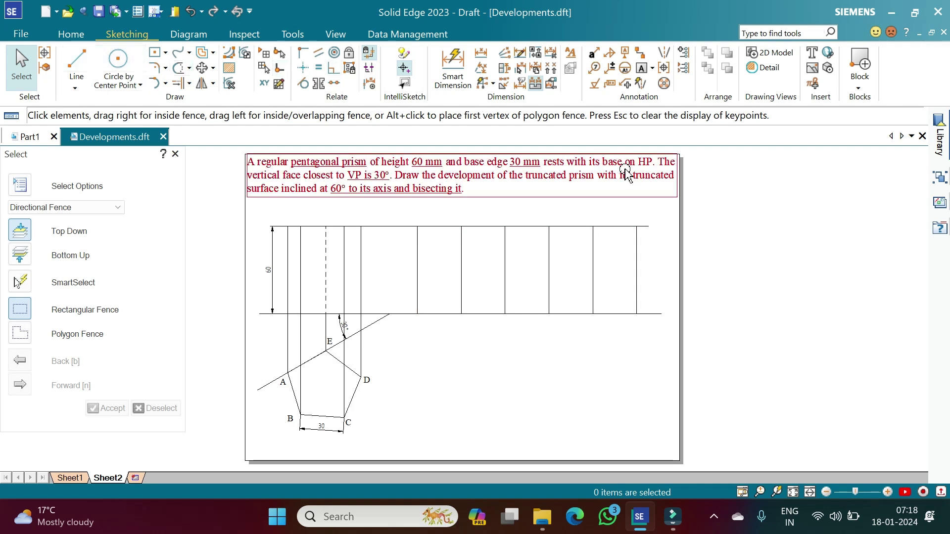
- Add chained Distance Between dimensions below the reference line for the widths of all five development panels
left_click(480, 60)
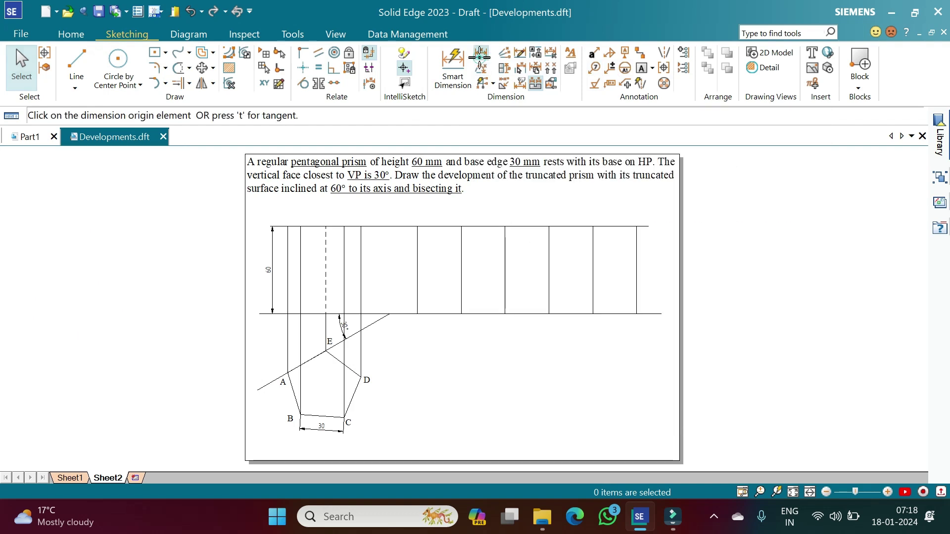
left_click(417, 289)
left_click(461, 282)
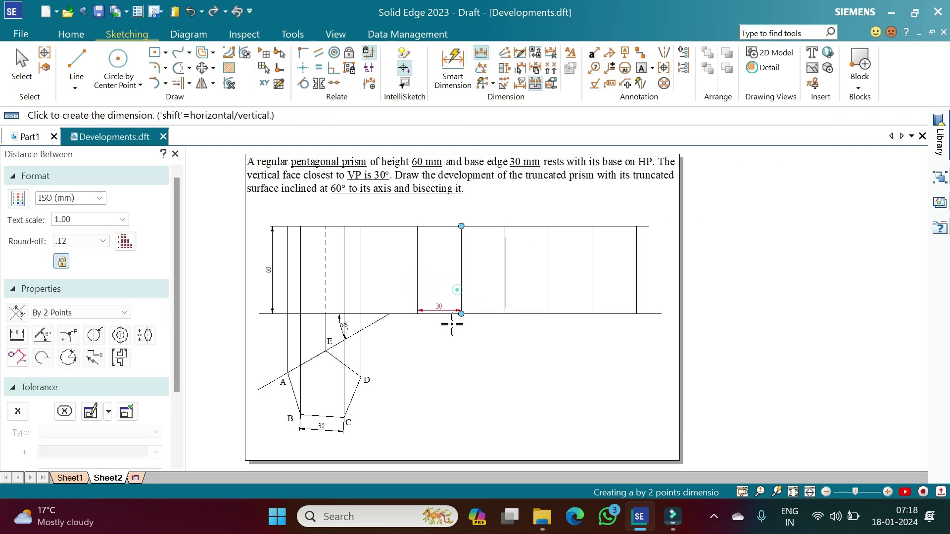
left_click(451, 340)
left_click(504, 302)
left_click(501, 332)
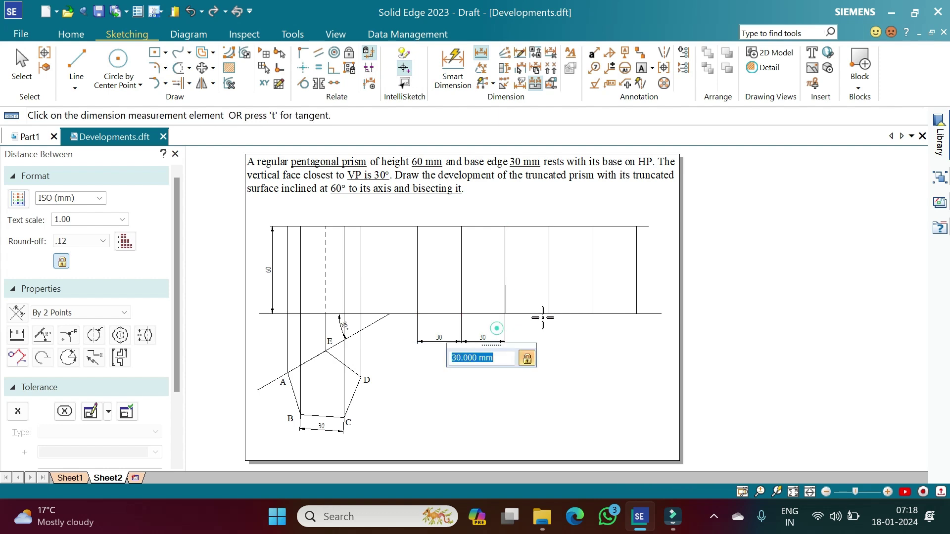
left_click(544, 325)
left_click(594, 302)
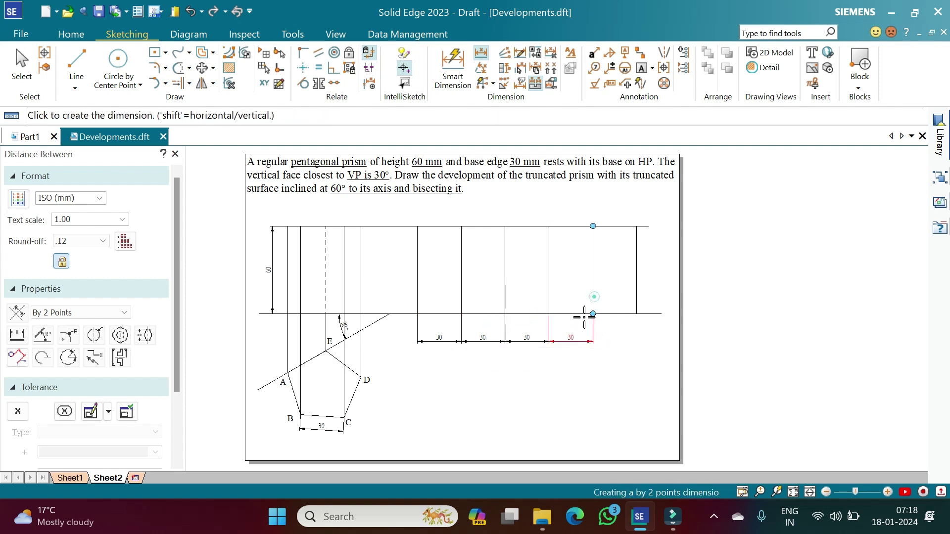
left_click(583, 326)
left_click(638, 295)
left_click(623, 323)
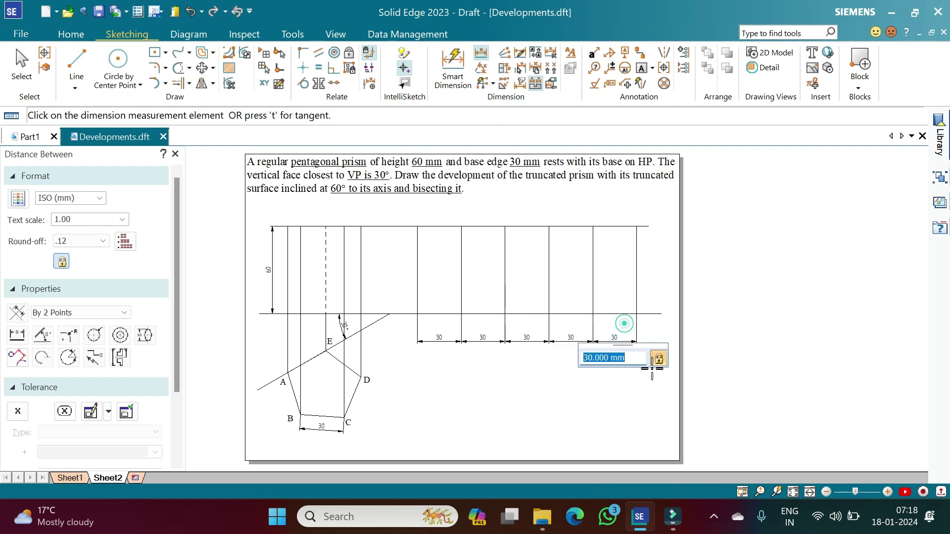
right_click(440, 304)
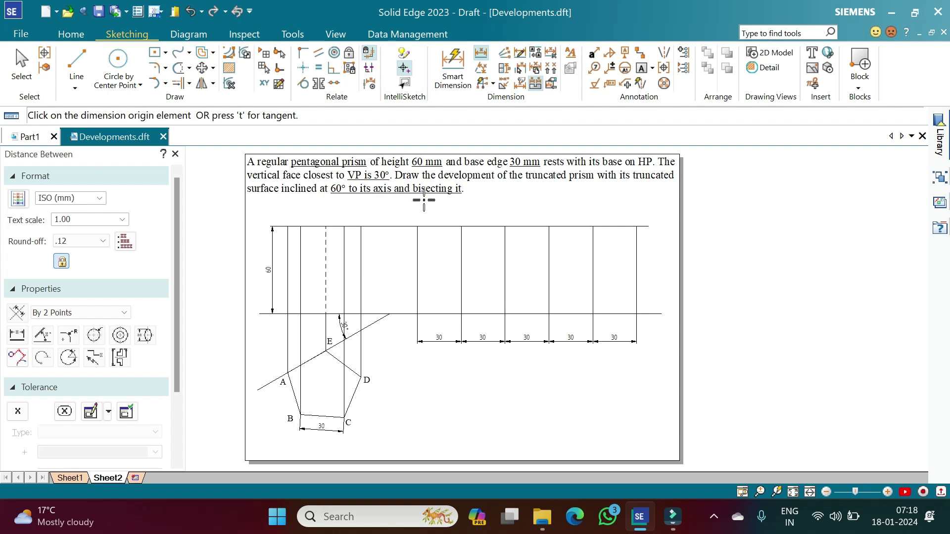
- Switch to Part1, show its section views and examine the cut prism in pictorial and front views
left_click(25, 137)
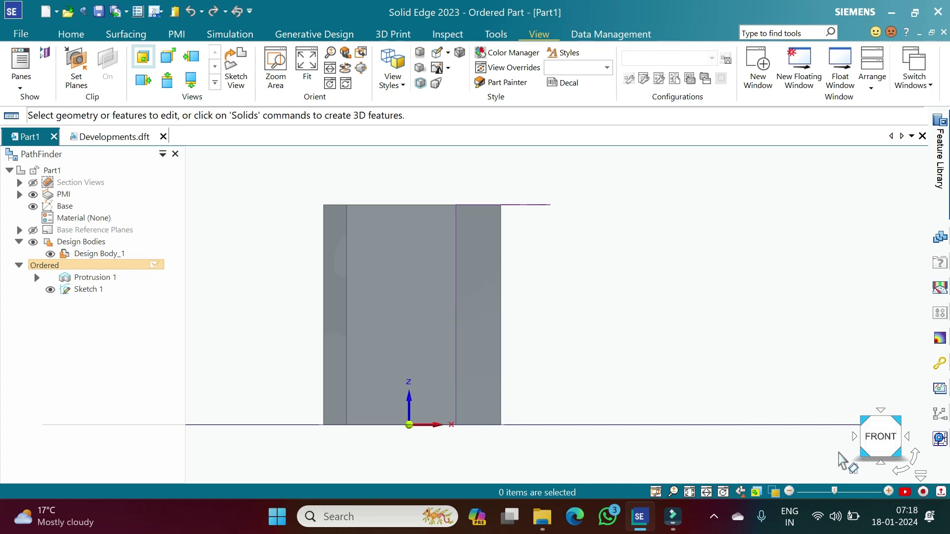
key("ctrl+i")
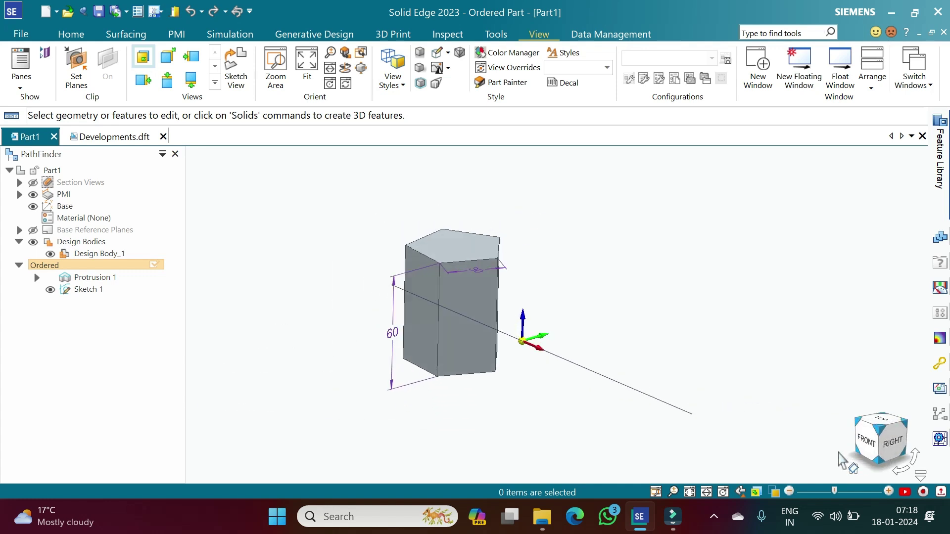
left_click(857, 429)
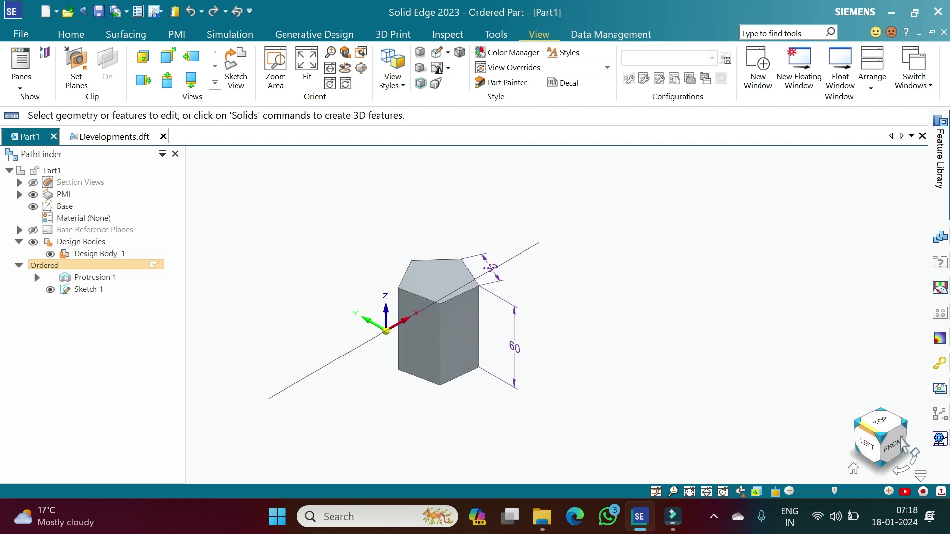
left_click(32, 182)
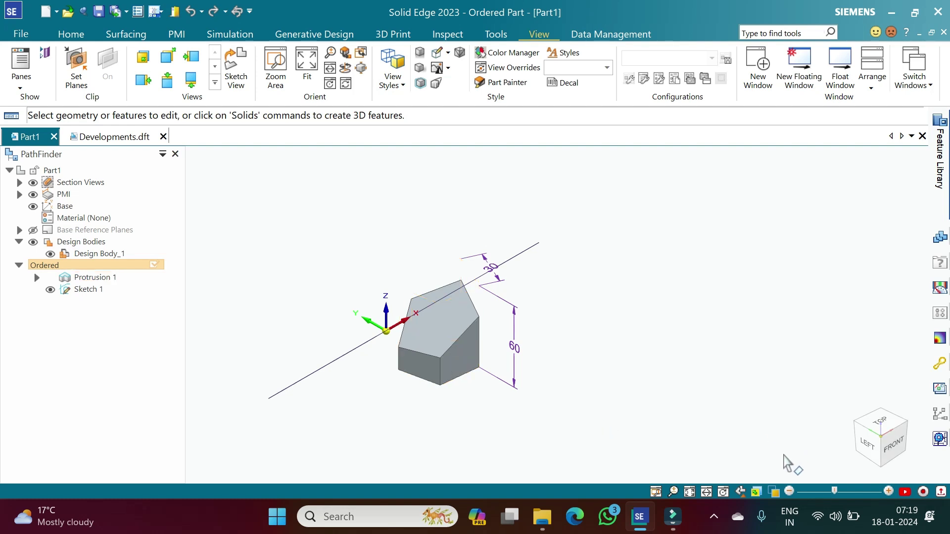
key("ctrl+f")
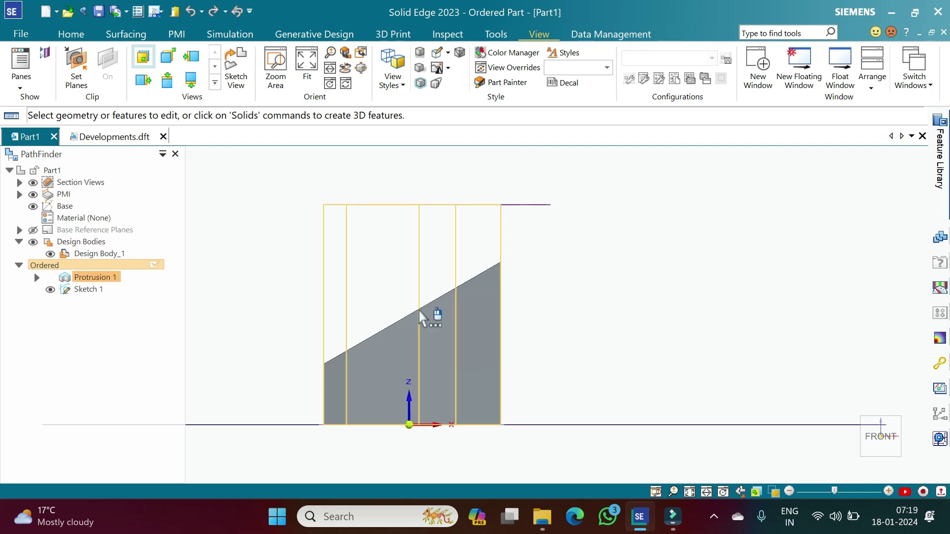
- Examine the cut prism in pictorial view and rotate it about its vertical axis to inspect the front, left, right and back sides
mouse_move(827, 472)
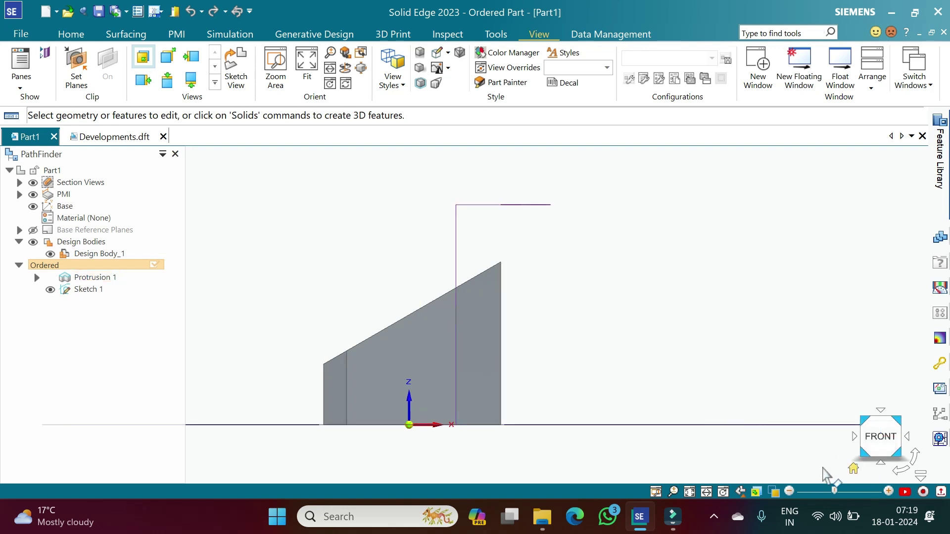
left_click(864, 420)
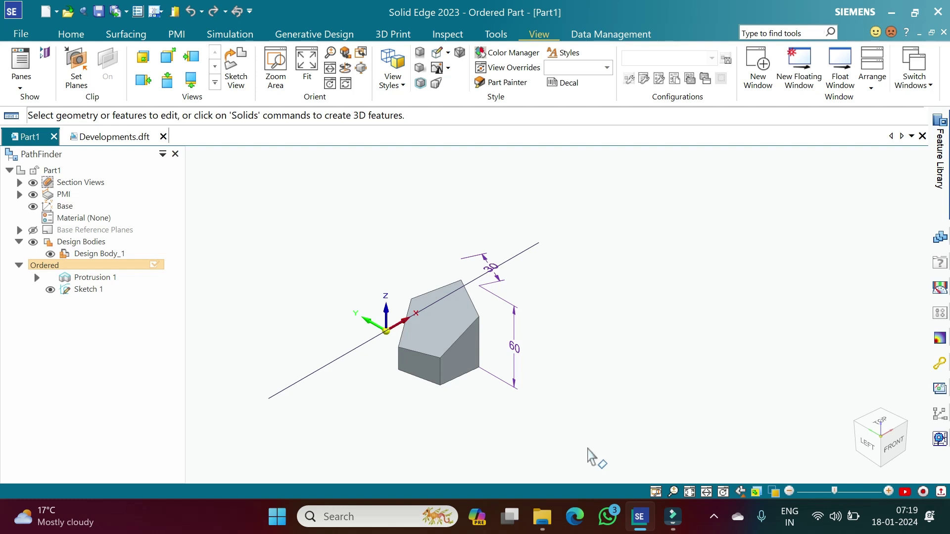
left_click(897, 451)
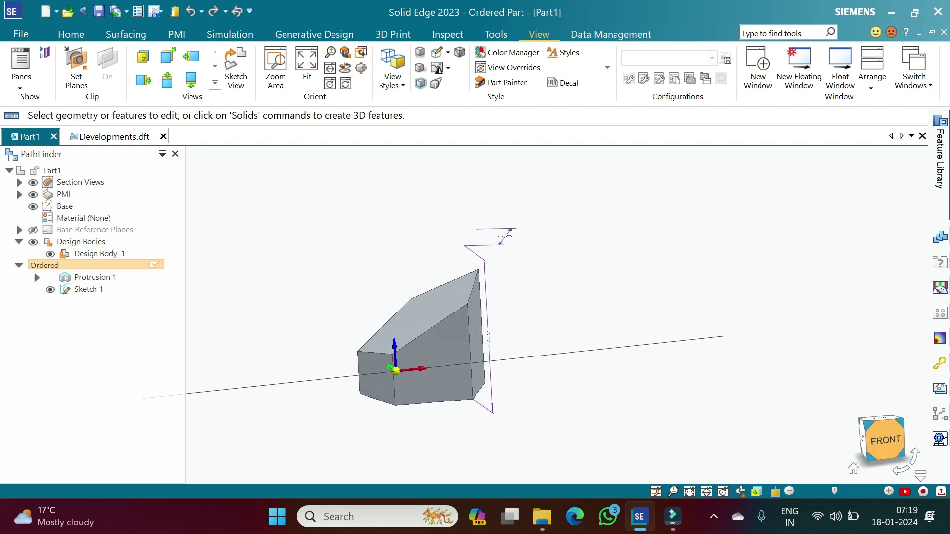
left_click(739, 492)
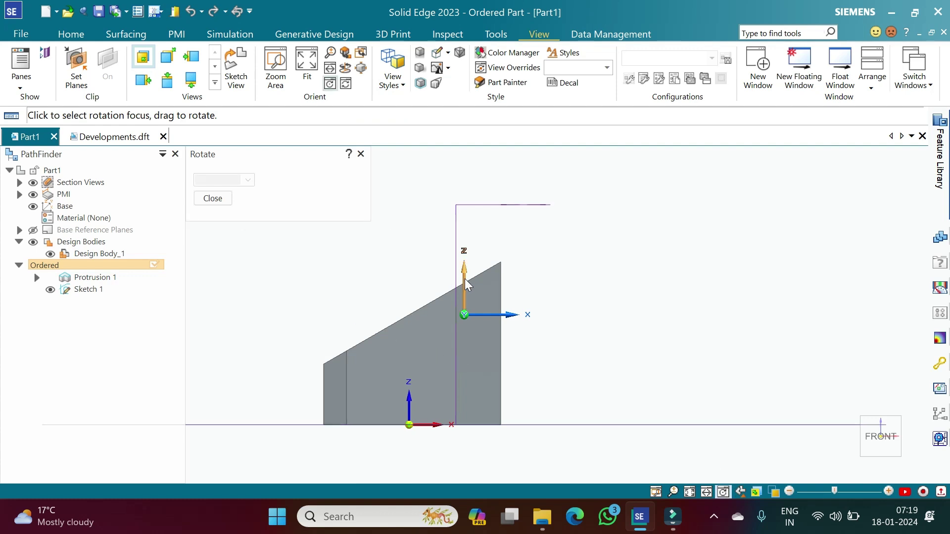
left_click_drag(464, 292, 596, 293)
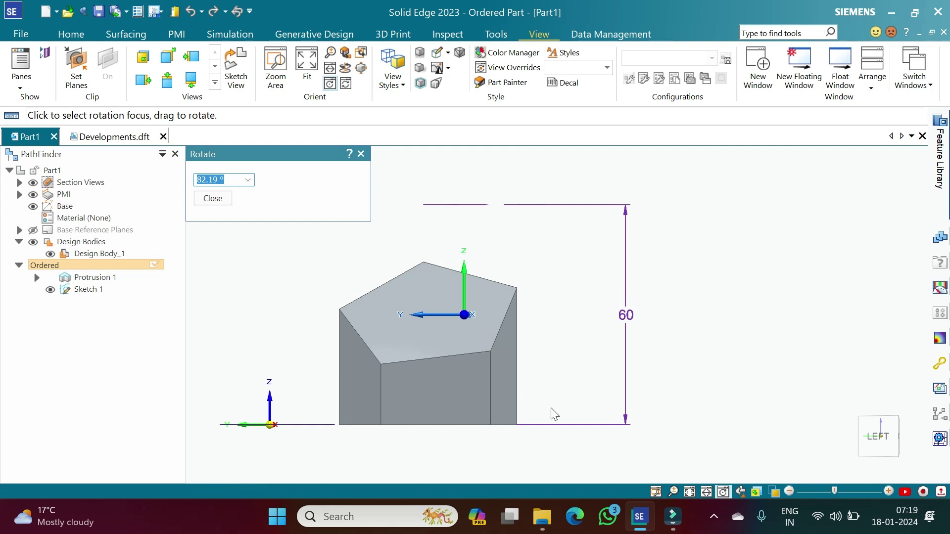
left_click_drag(466, 294, 332, 396)
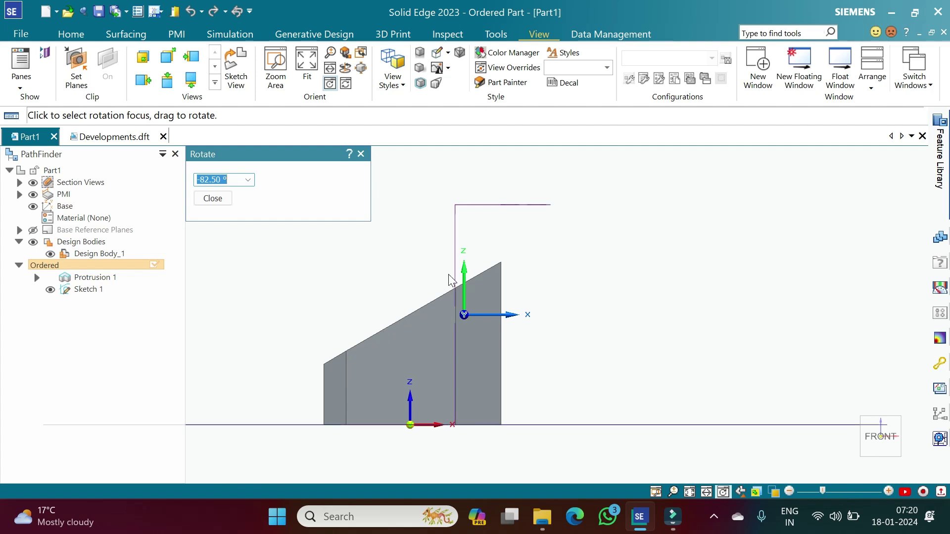
left_click_drag(467, 285, 336, 289)
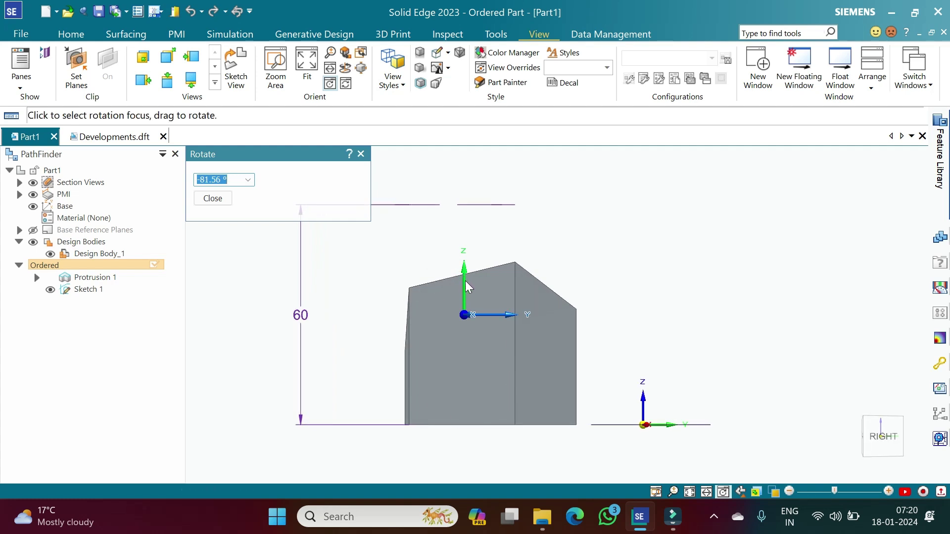
left_click_drag(467, 285, 448, 395)
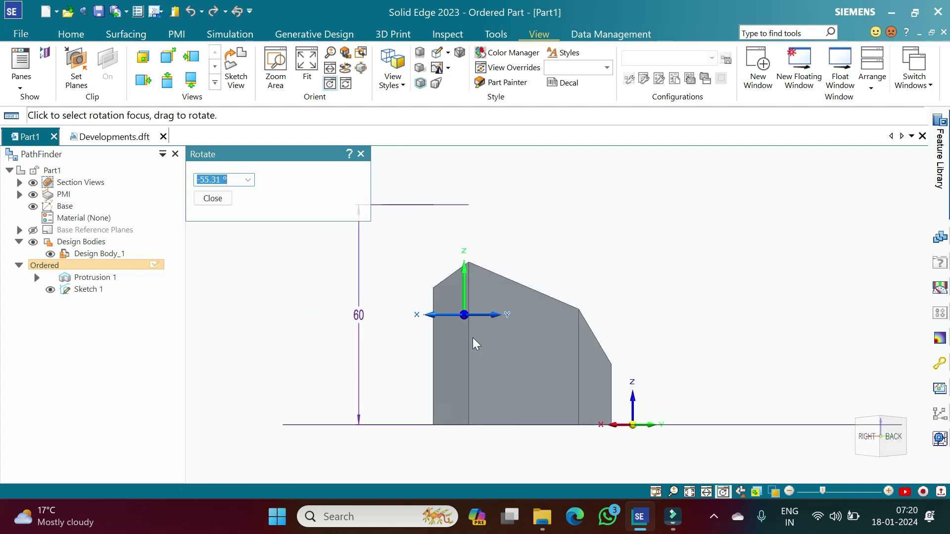
left_click_drag(468, 291, 396, 288)
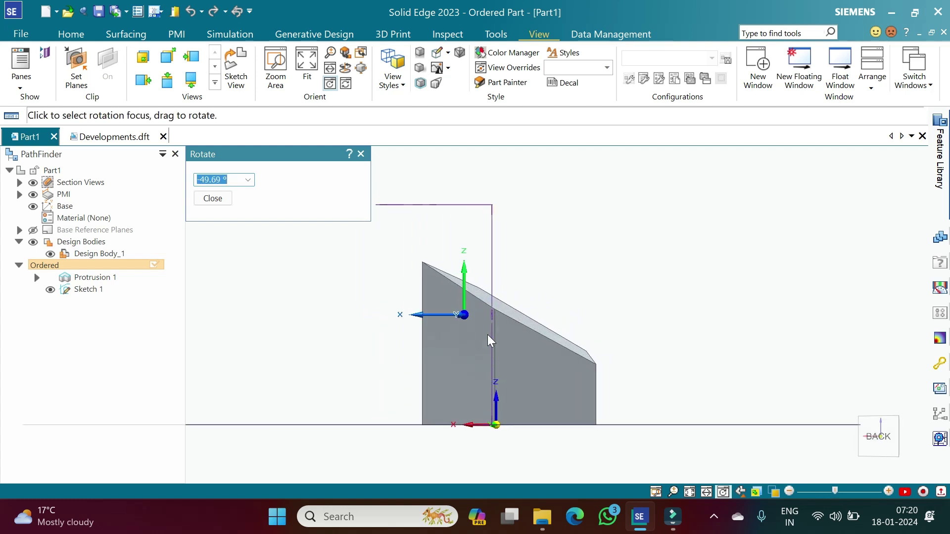
mouse_move(889, 460)
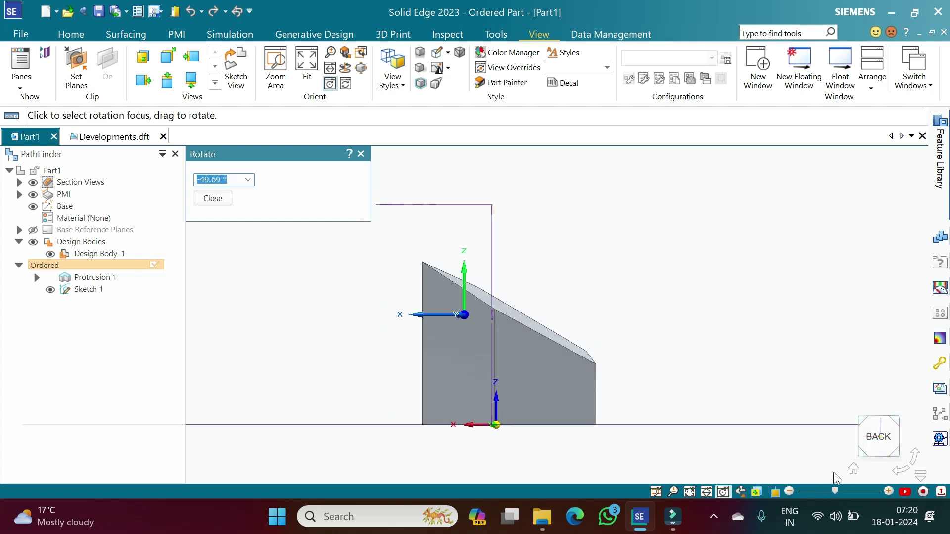
left_click(889, 460)
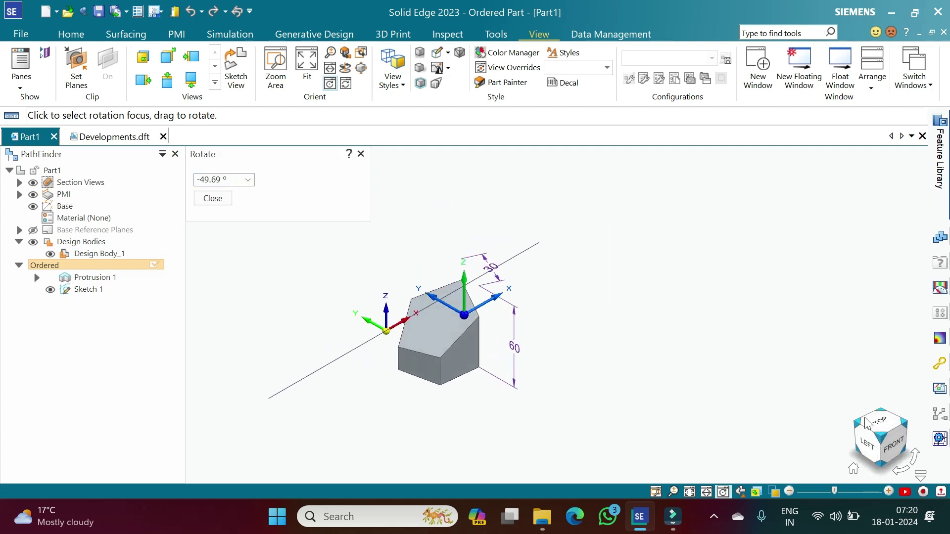
mouse_move(653, 519)
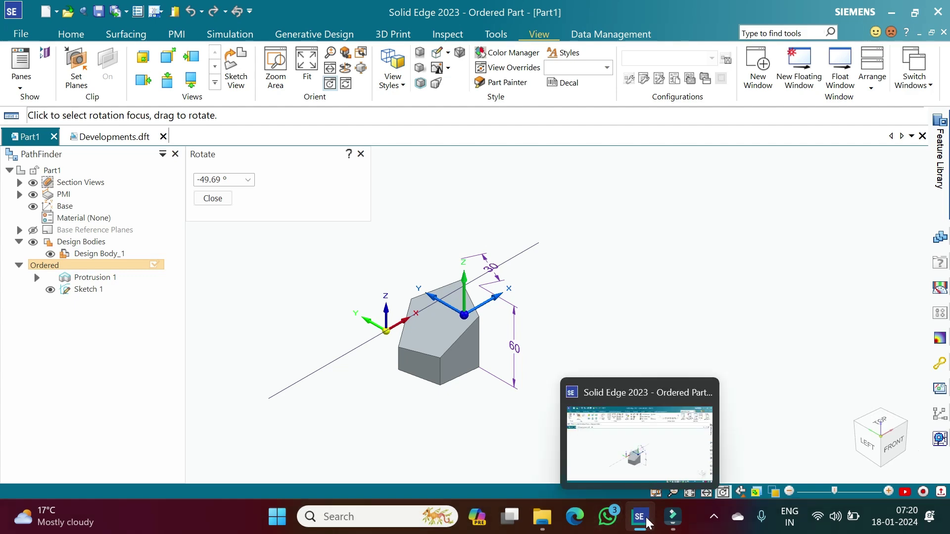
- Switch to Developments.dft and draw a line across the pentagon from corner D to the midpoint of edge AB
left_click(113, 136)
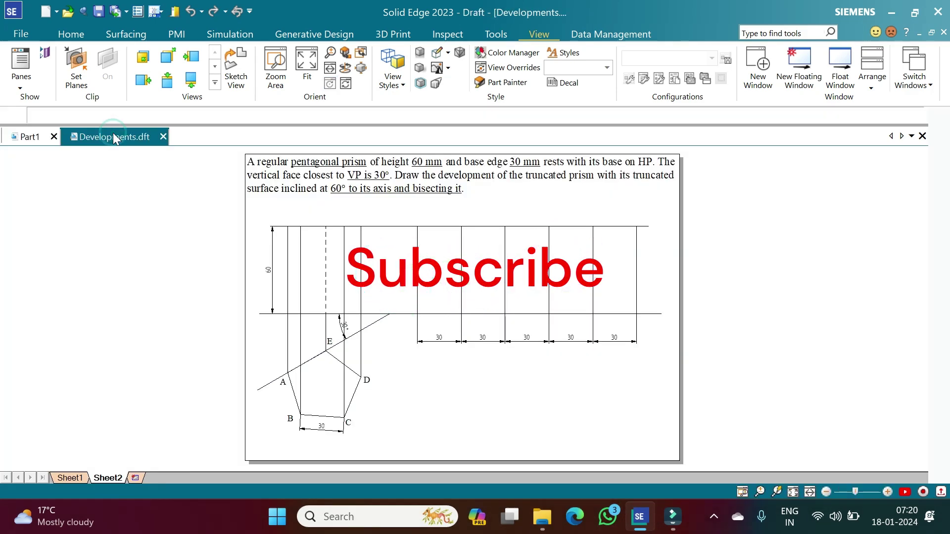
left_click(78, 68)
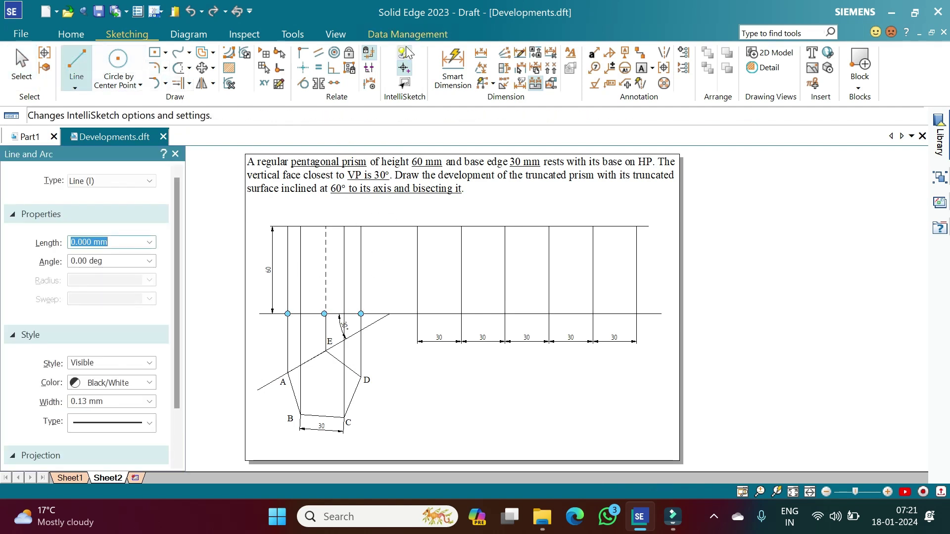
left_click(361, 378)
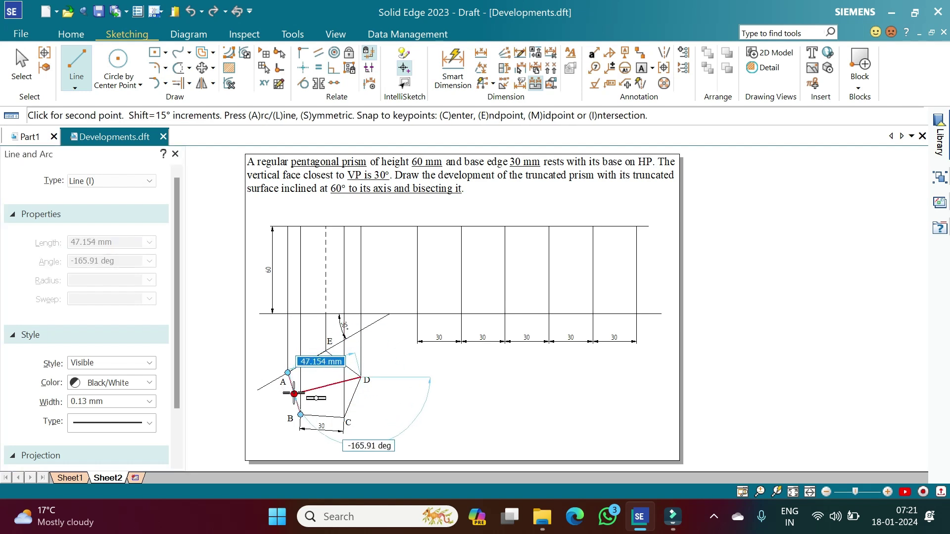
left_click(294, 394)
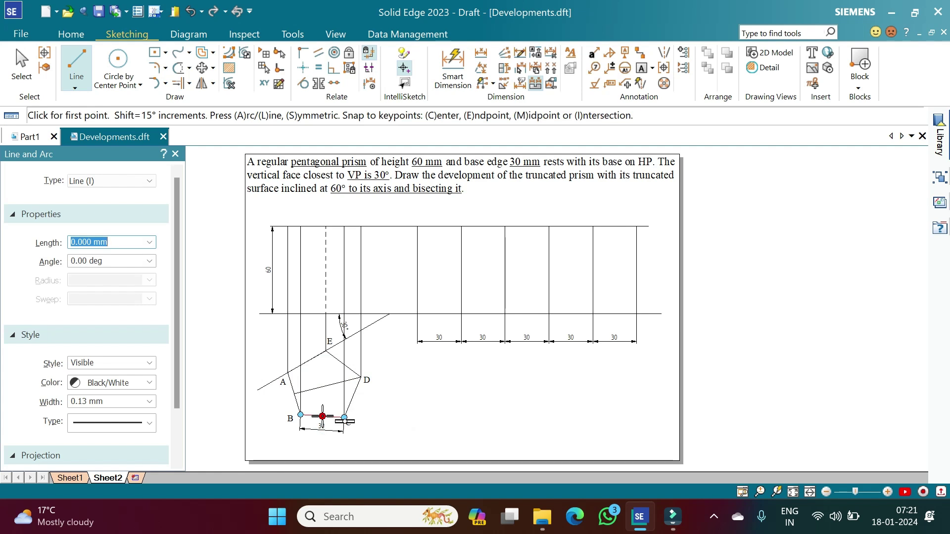
- Draw a line across the pentagon from the midpoint of edge BC to corner E
left_click(322, 417)
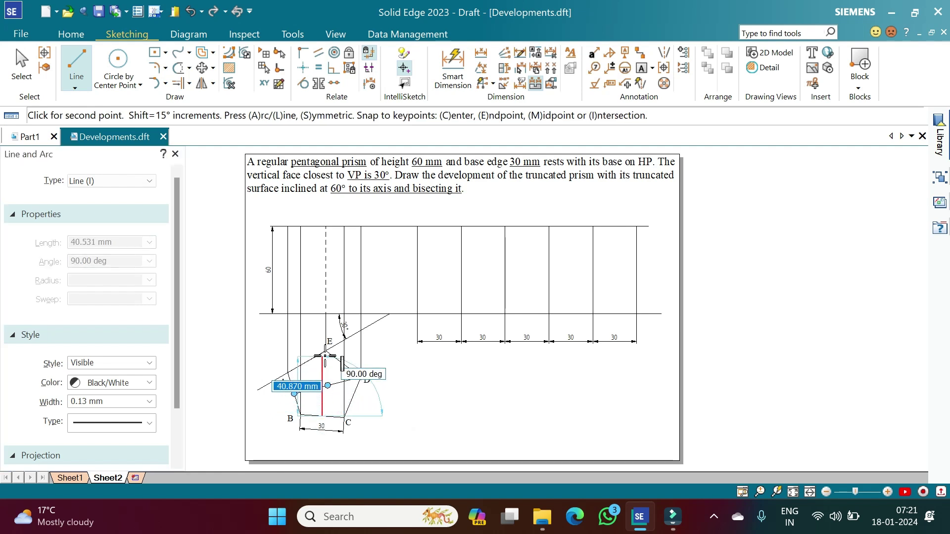
scroll(324, 352, "up", 5)
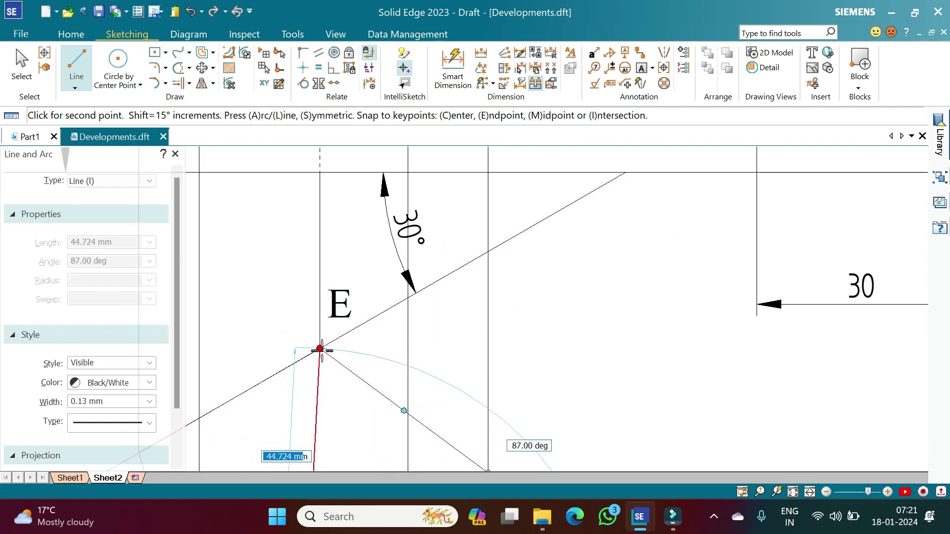
left_click(321, 349)
right_click(365, 354)
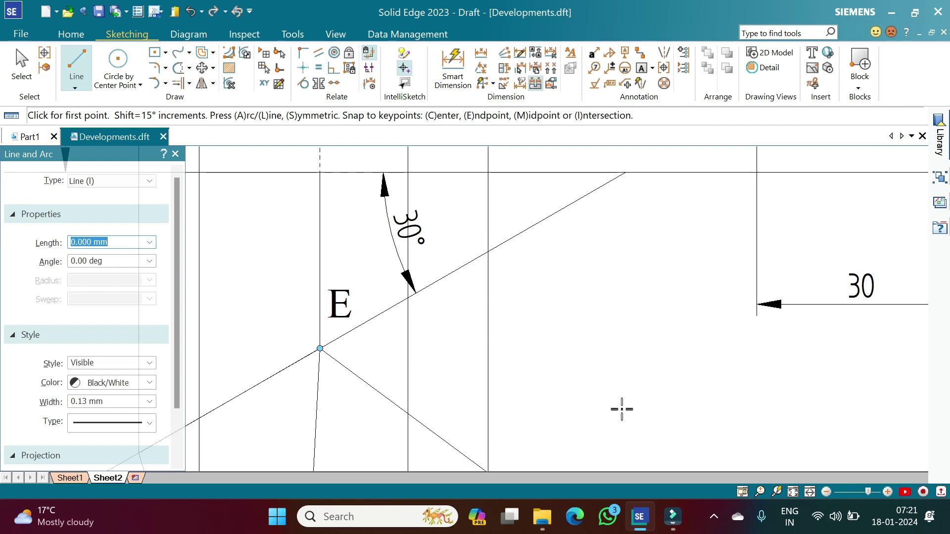
left_click(793, 491)
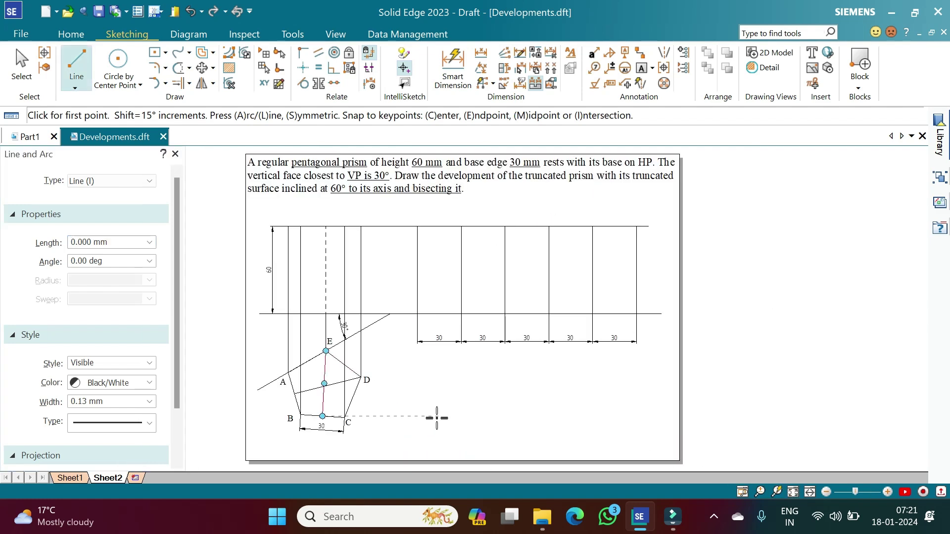
- Turn off Midpoint detection in IntelliSketch and draw the vertical axis from the pentagon's centre through the reference line to the upper horizontal line
left_click(405, 83)
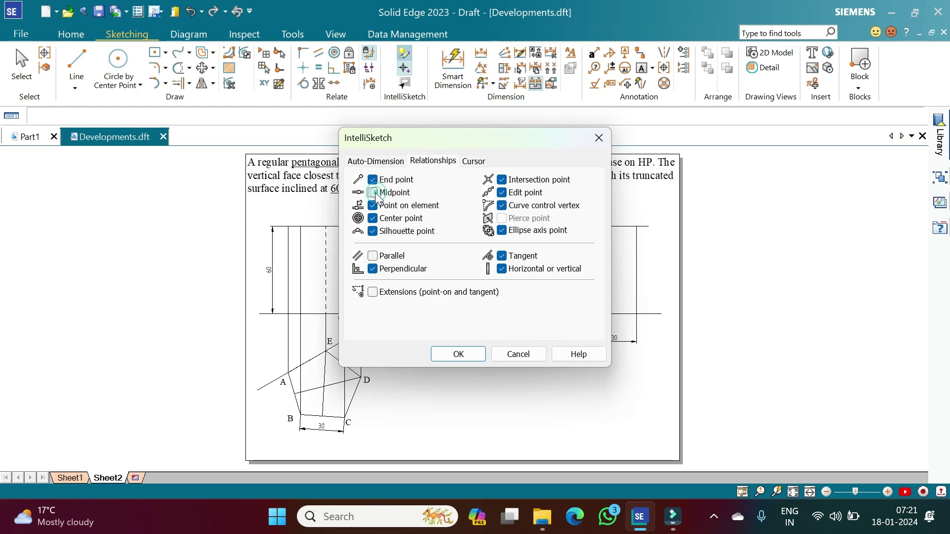
left_click(454, 352)
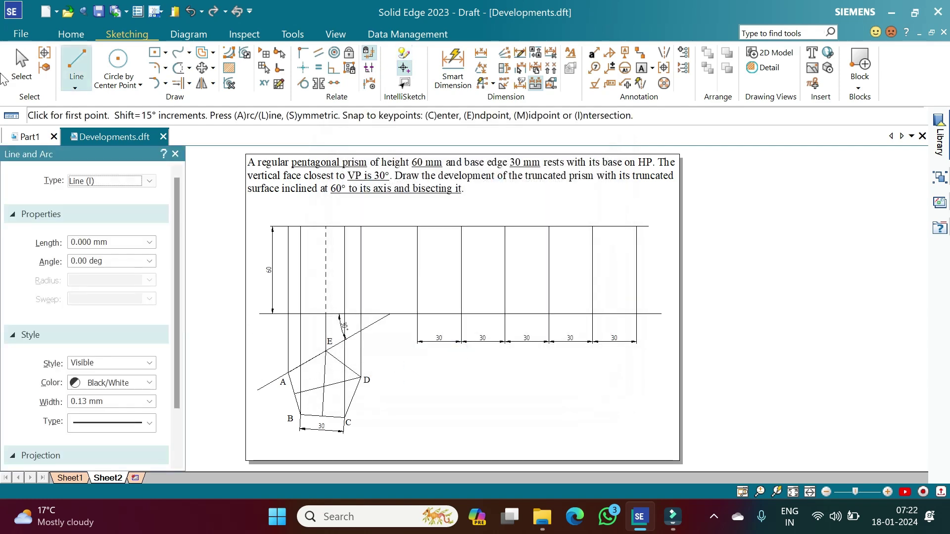
left_click(75, 62)
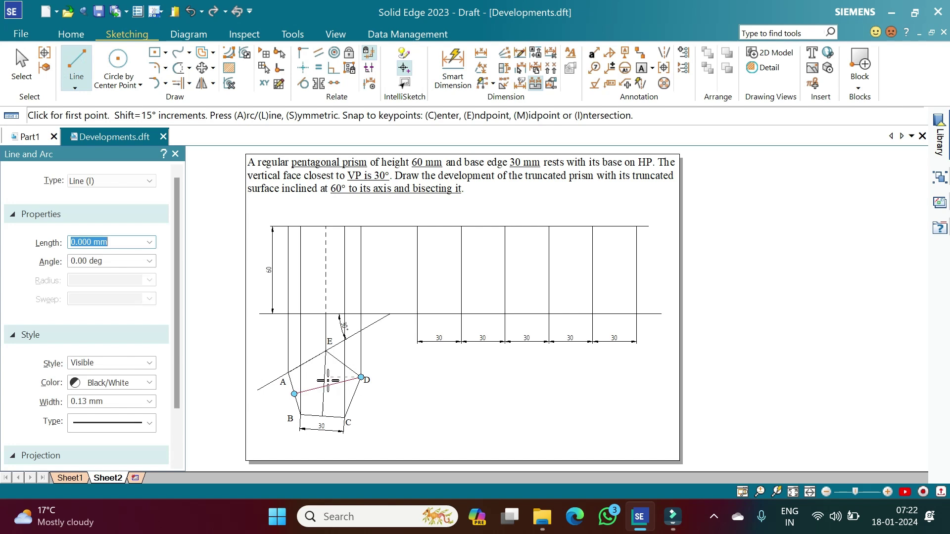
left_click(324, 387)
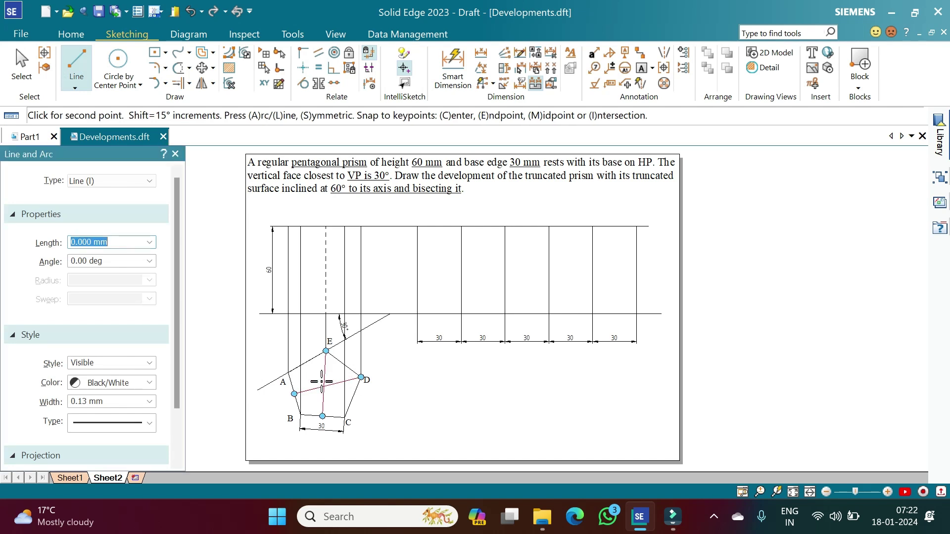
left_click(324, 313)
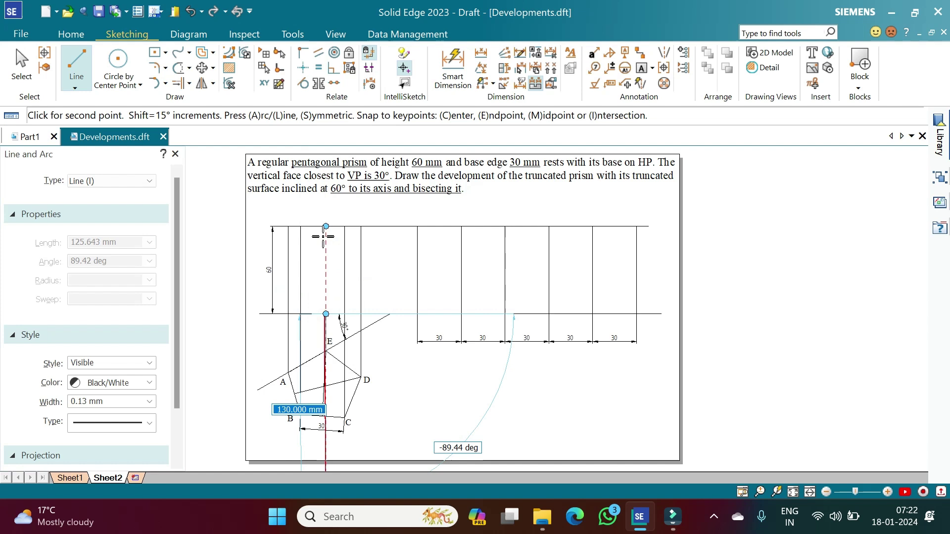
key("Tab")
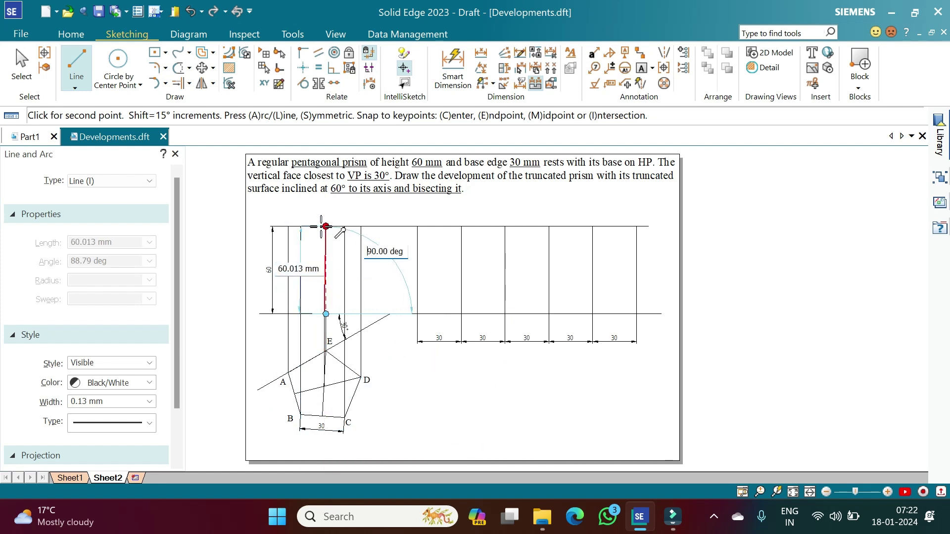
key("Return")
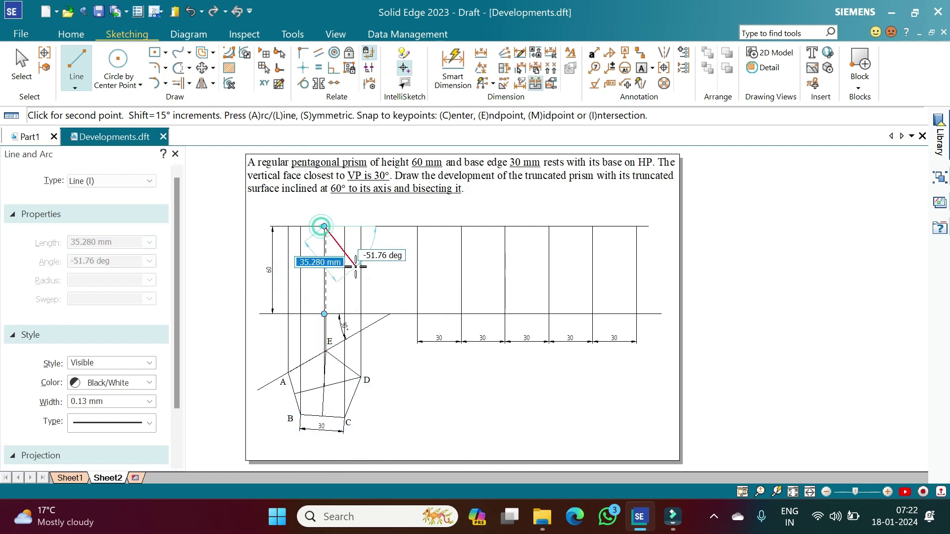
right_click(355, 267)
key("Escape")
- Change the front view's axis line between the reference line and the upper horizontal line to a dash-dot line type
left_click(321, 270)
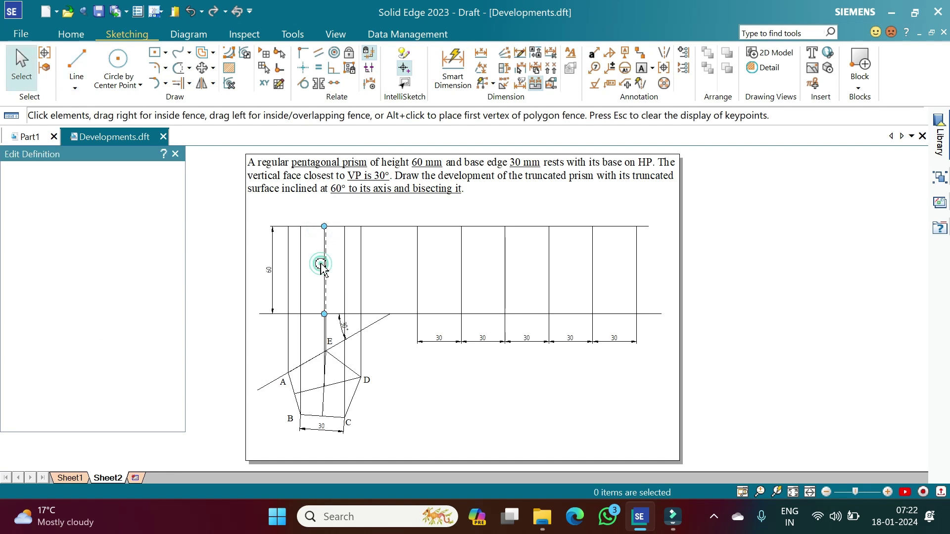
left_click(149, 345)
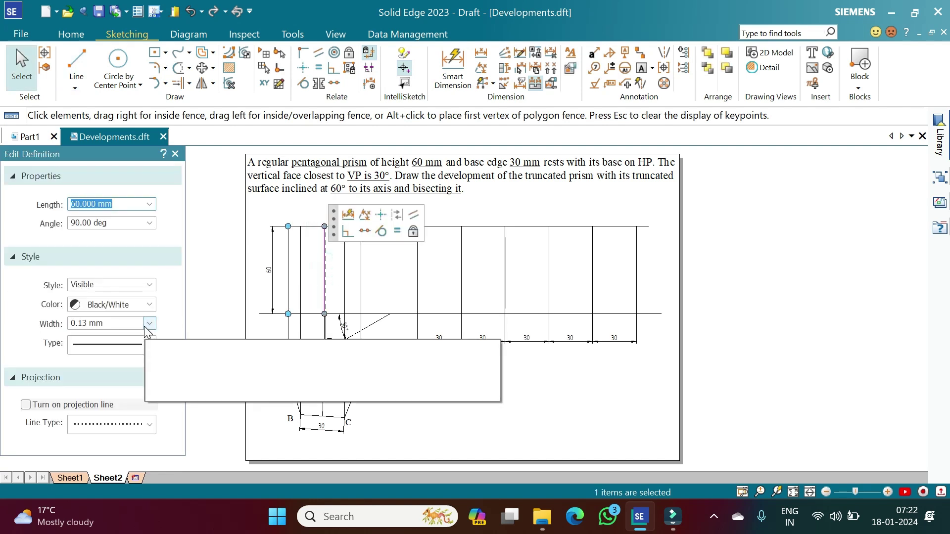
left_click(149, 346)
left_click(141, 352)
left_click(127, 395)
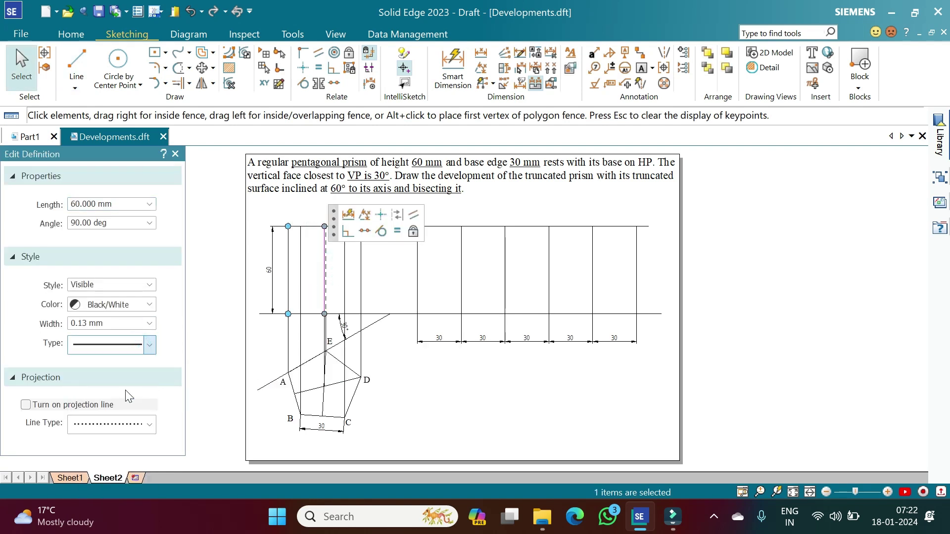
left_click(455, 432)
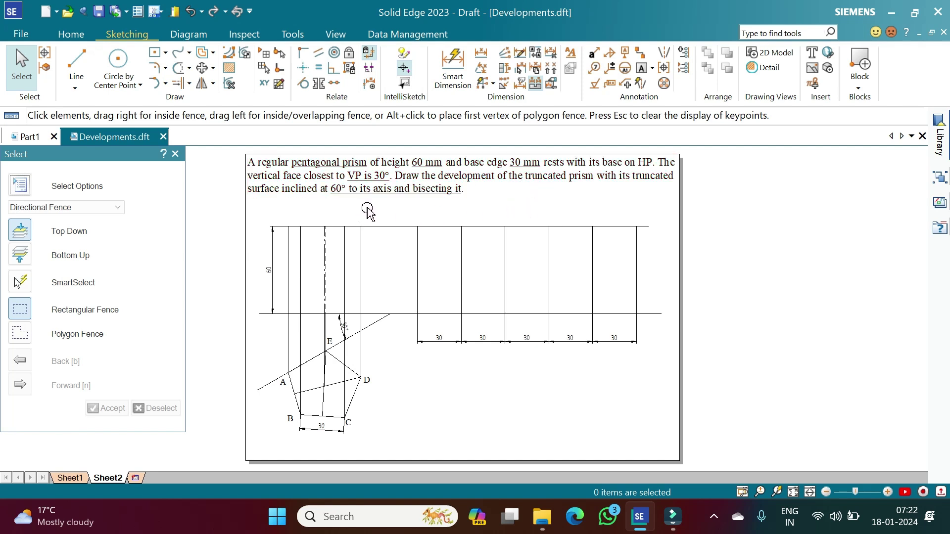
- Turn on Midpoint detection in IntelliSketch and draw sloping lines from the front view axis's midpoint to the outer edges above D and A
left_click(82, 63)
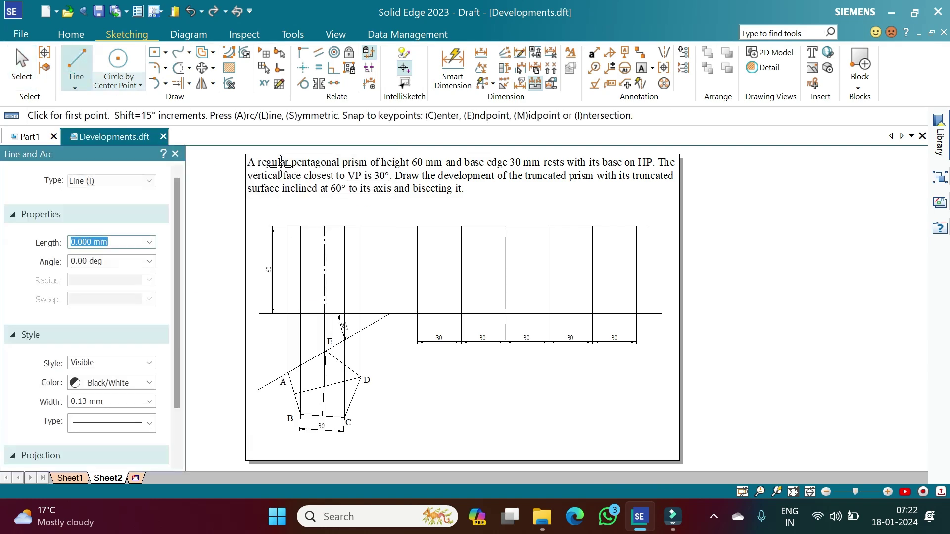
left_click(405, 53)
left_click(390, 196)
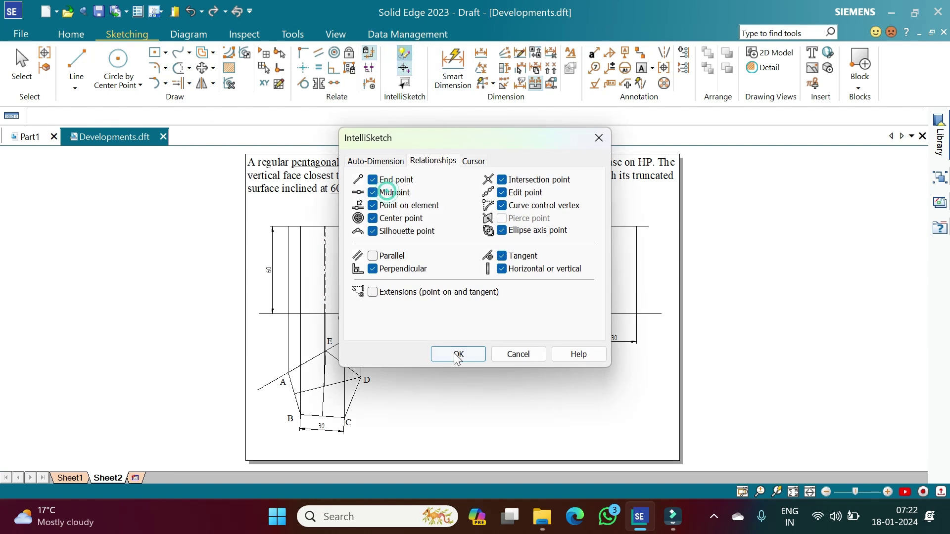
left_click(459, 355)
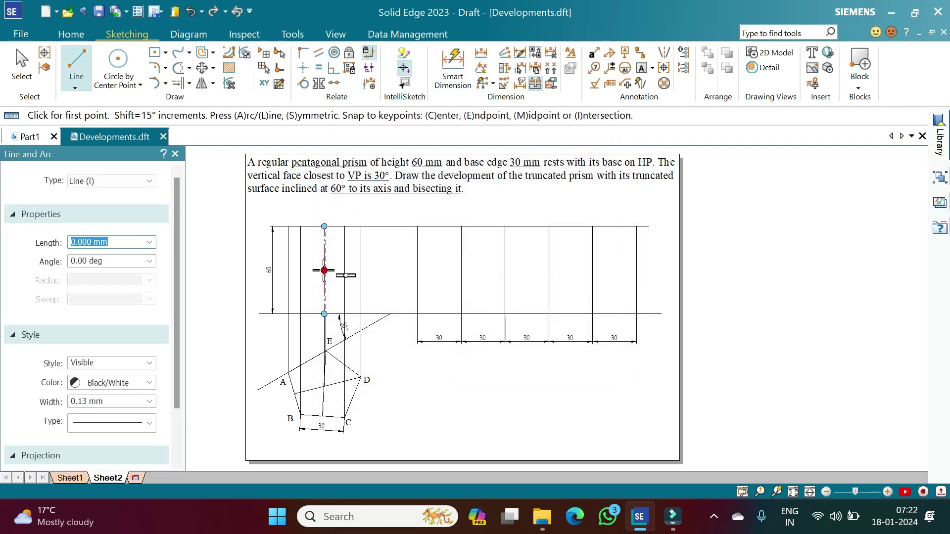
left_click(324, 270)
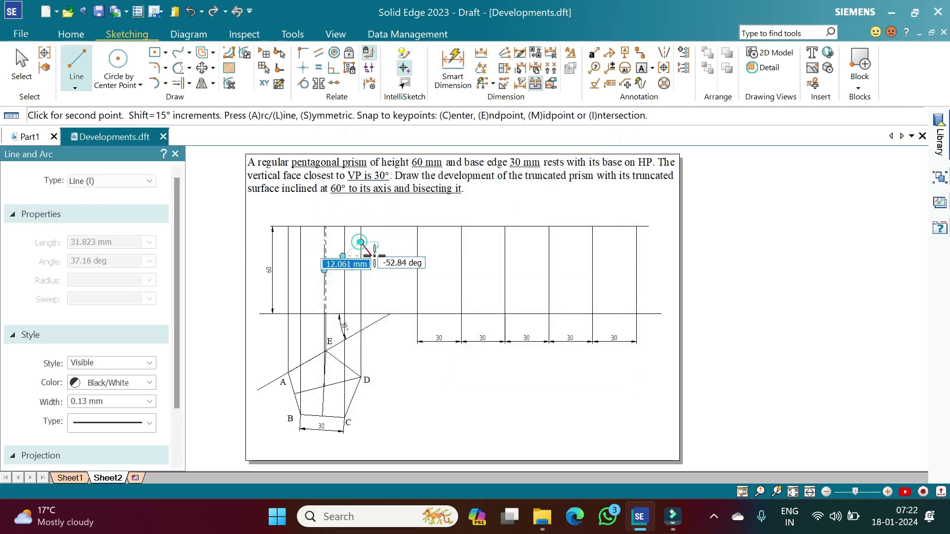
left_click(361, 243)
left_click(324, 271)
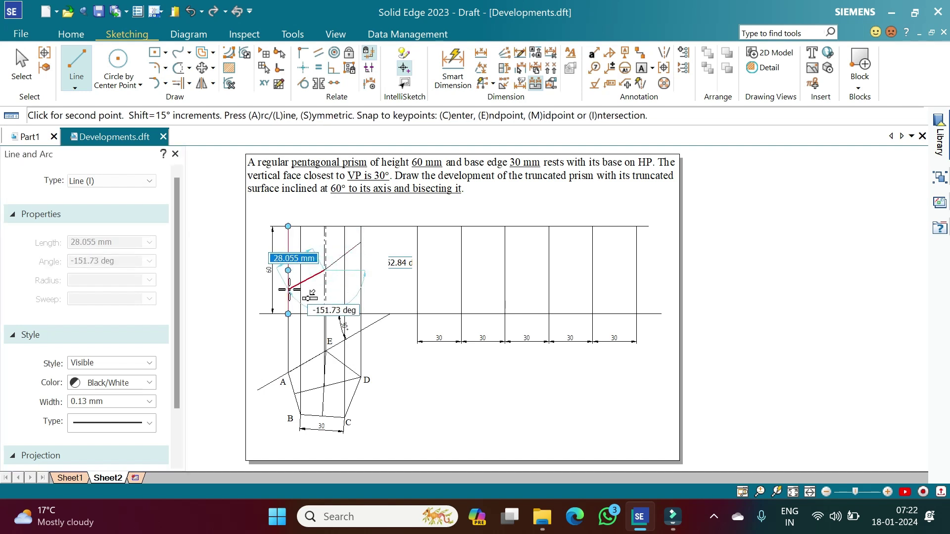
left_click(288, 290)
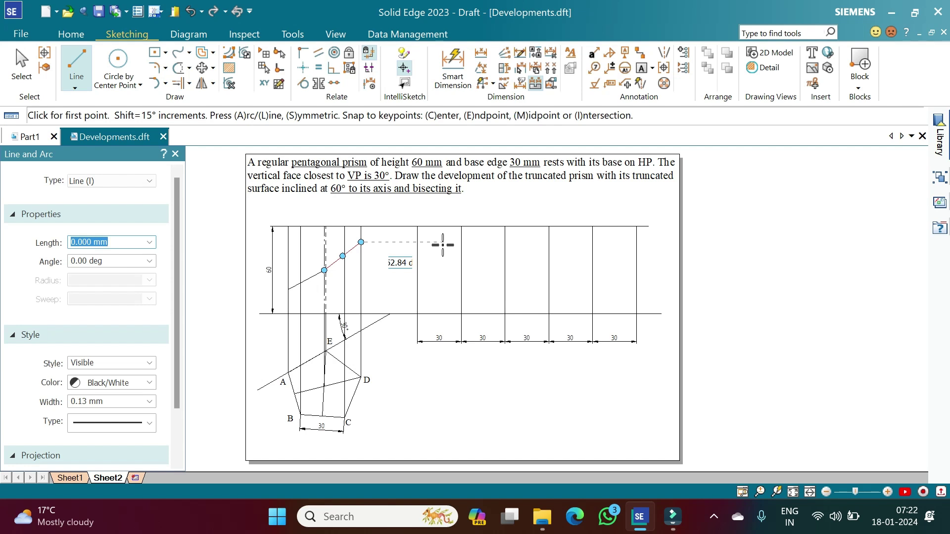
- Make the two sloping cutting-line segments in the front view parallel to each other
left_click(318, 53)
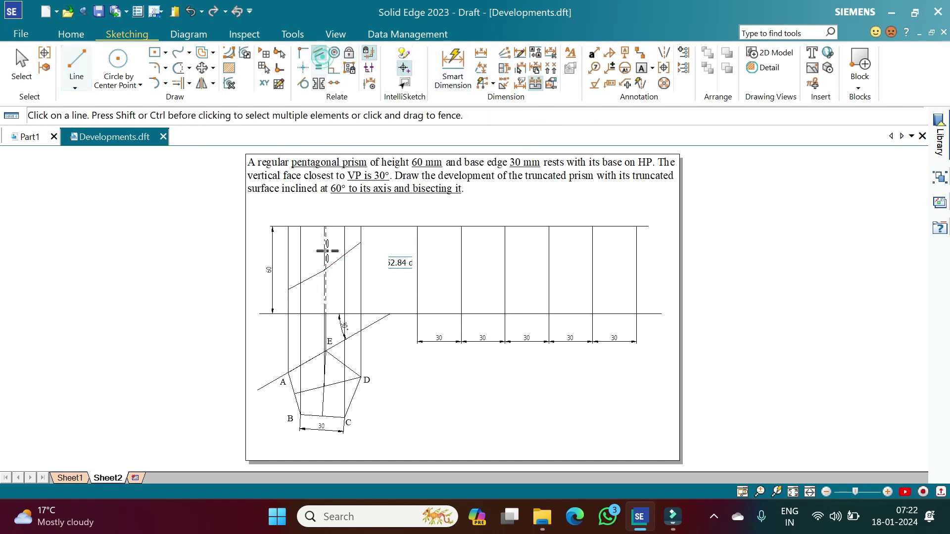
left_click(304, 279)
left_click(350, 251)
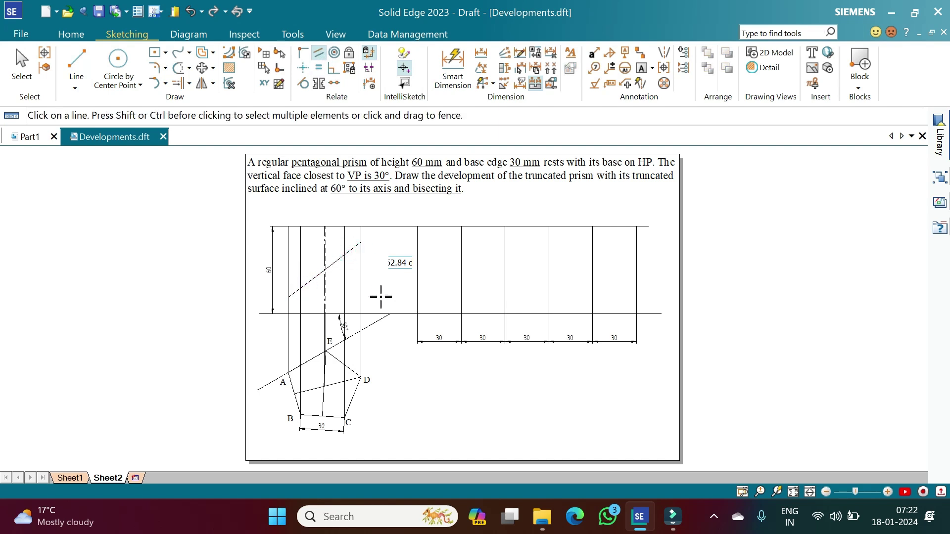
- Dimension the angle between the front view axis and the cutting line and set it to 60°
left_click(481, 69)
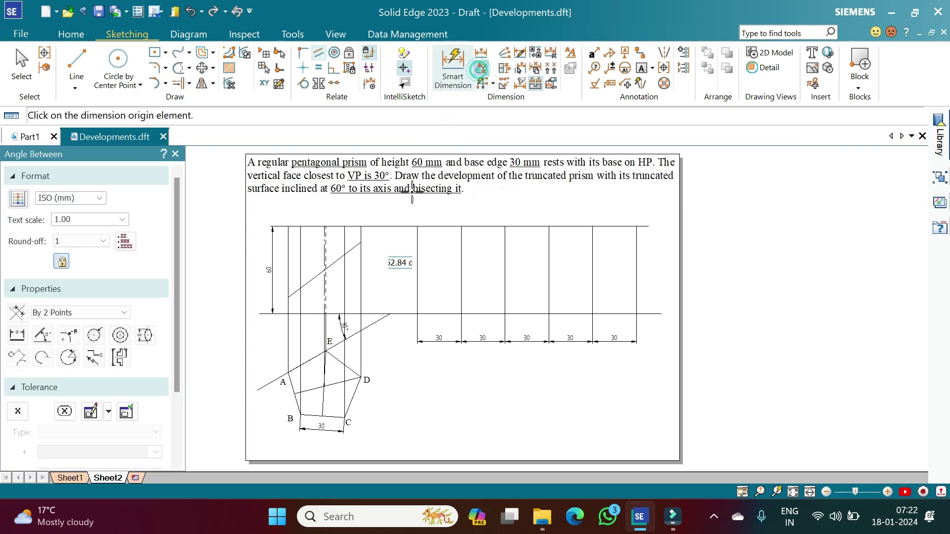
left_click(322, 255)
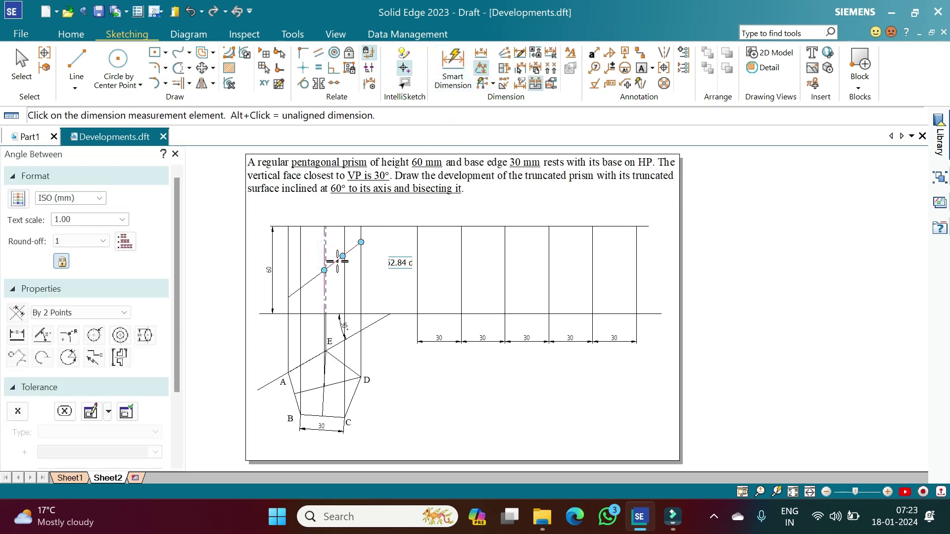
left_click(338, 261)
left_click(330, 254)
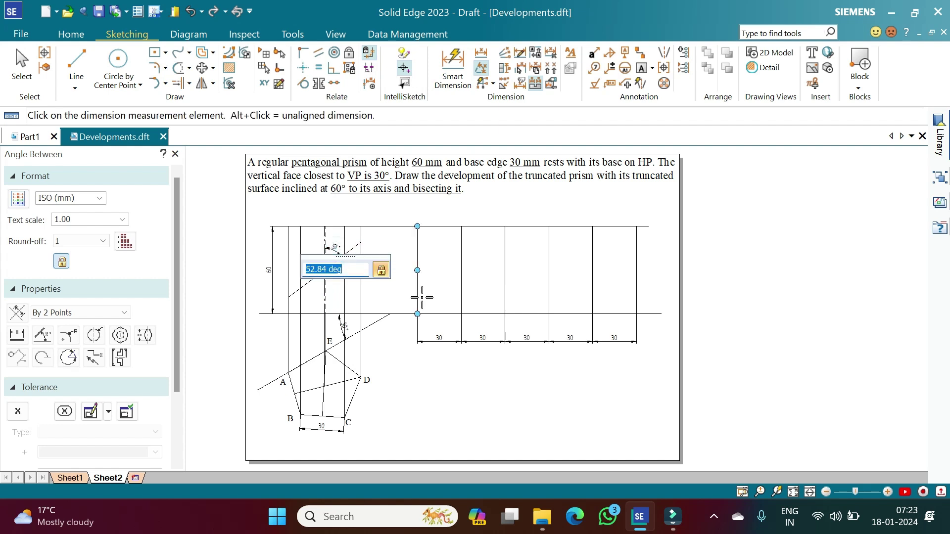
type("60")
key("Return")
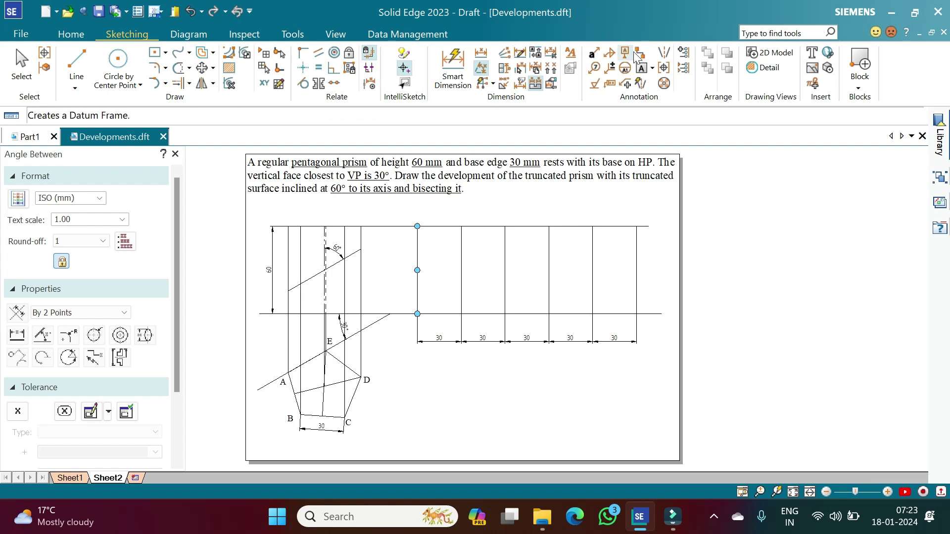
- Label the points where the cutting line crosses the front view's edges 1, 2, 3, 4 and (5)
left_click(642, 67)
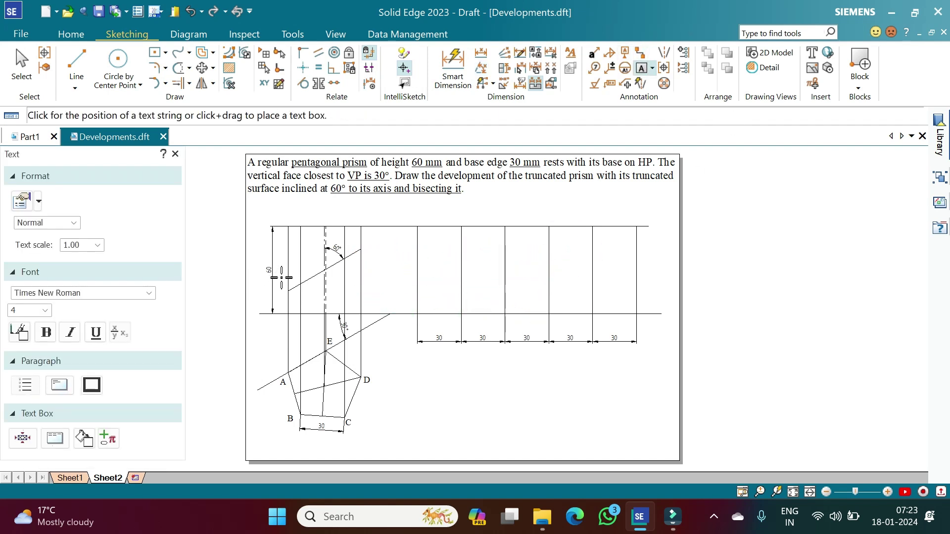
left_click(281, 278)
type("1")
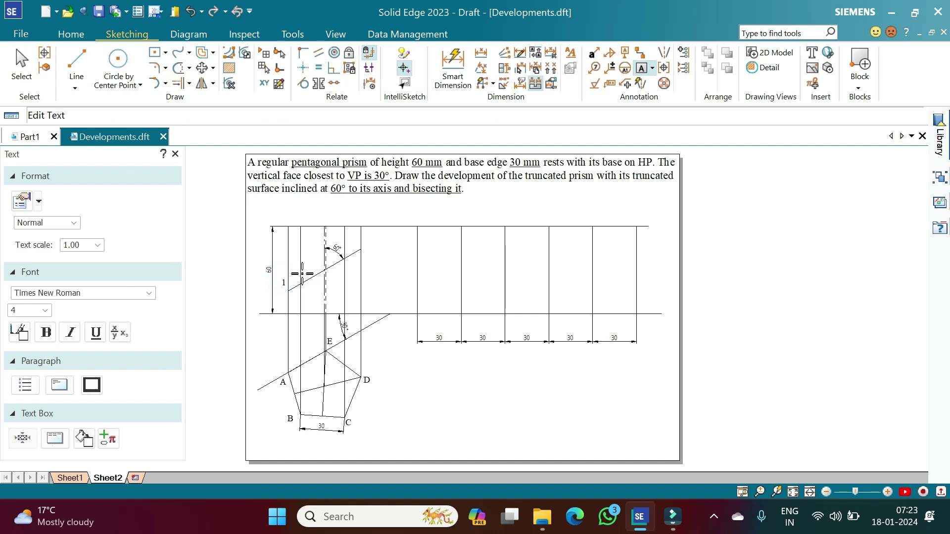
left_click(301, 267)
left_click(301, 267)
left_click(347, 246)
type("3")
left_click(364, 235)
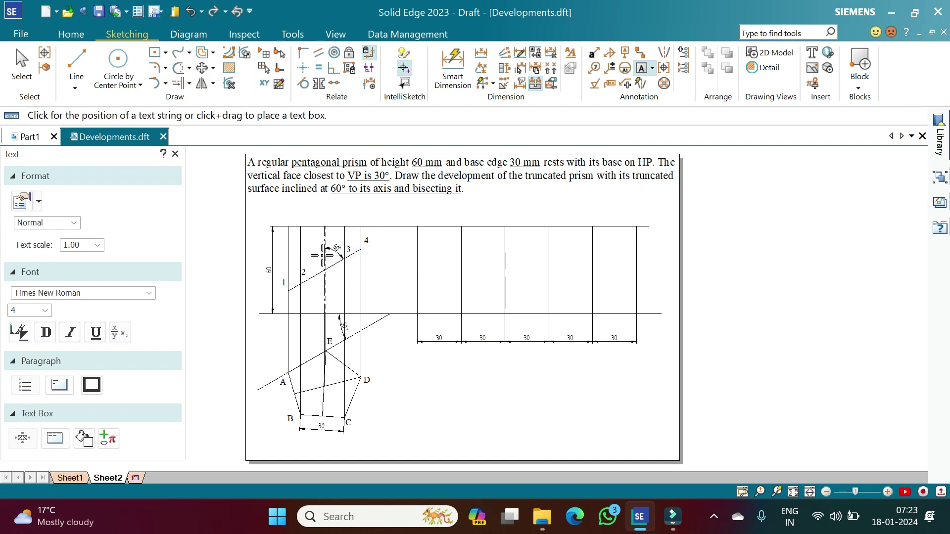
left_click(322, 256)
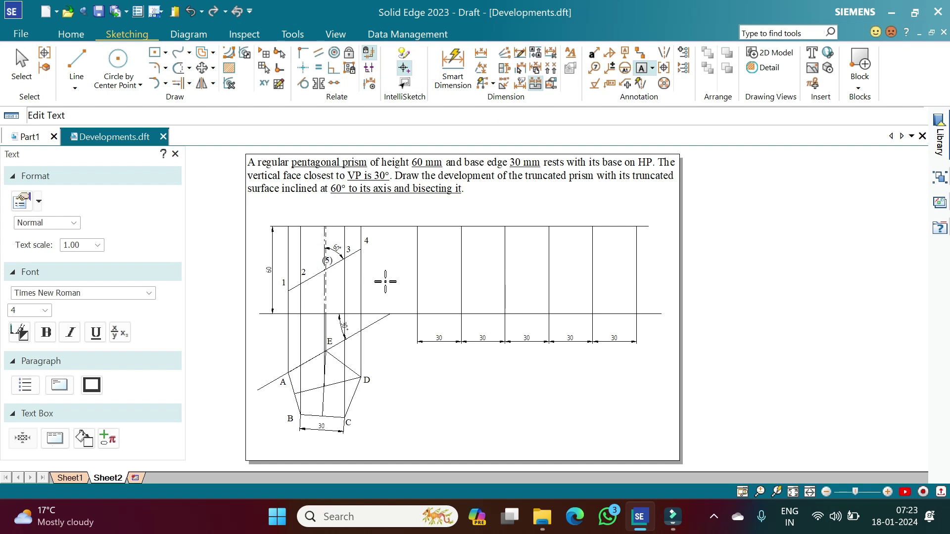
key("Escape")
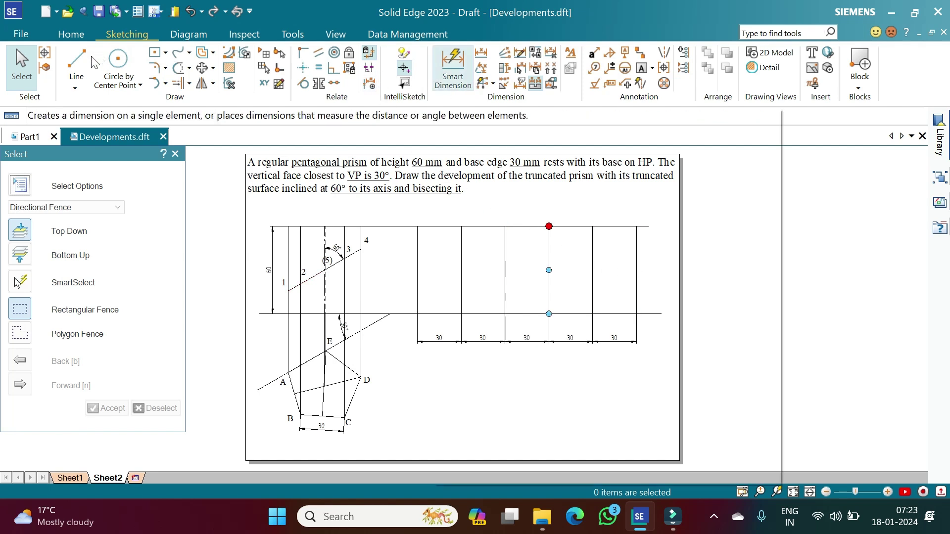
- Turn off Midpoint detection in IntelliSketch and draw a horizontal line from point 1 to the last vertical line of the development
left_click(76, 63)
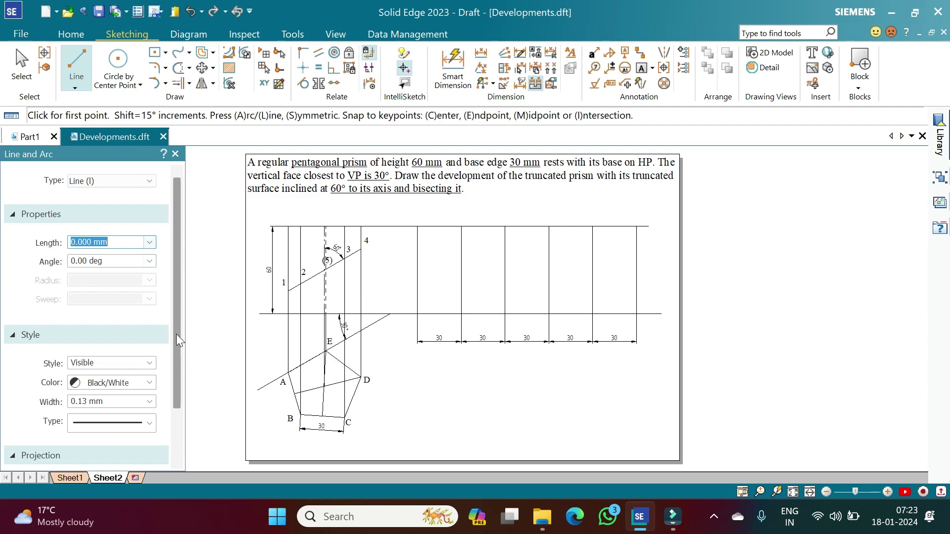
left_click(403, 54)
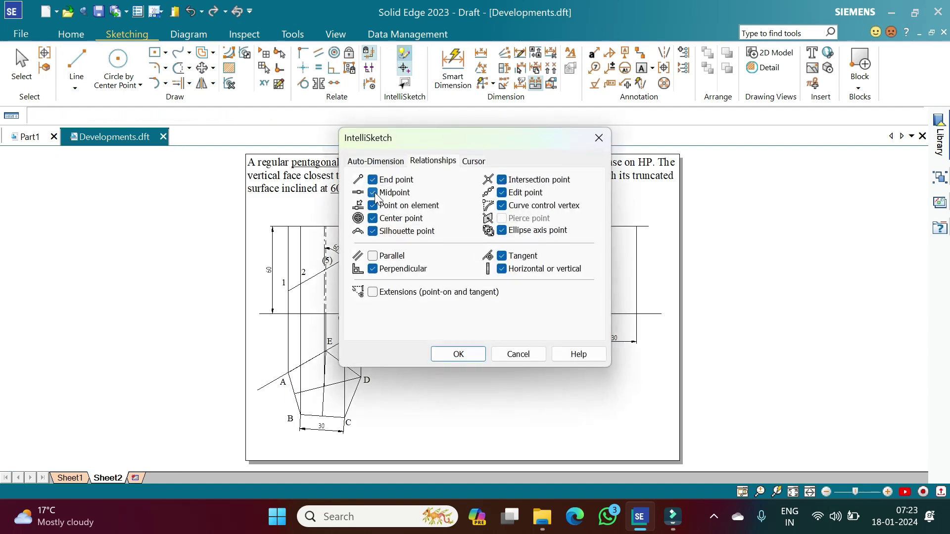
left_click(465, 354)
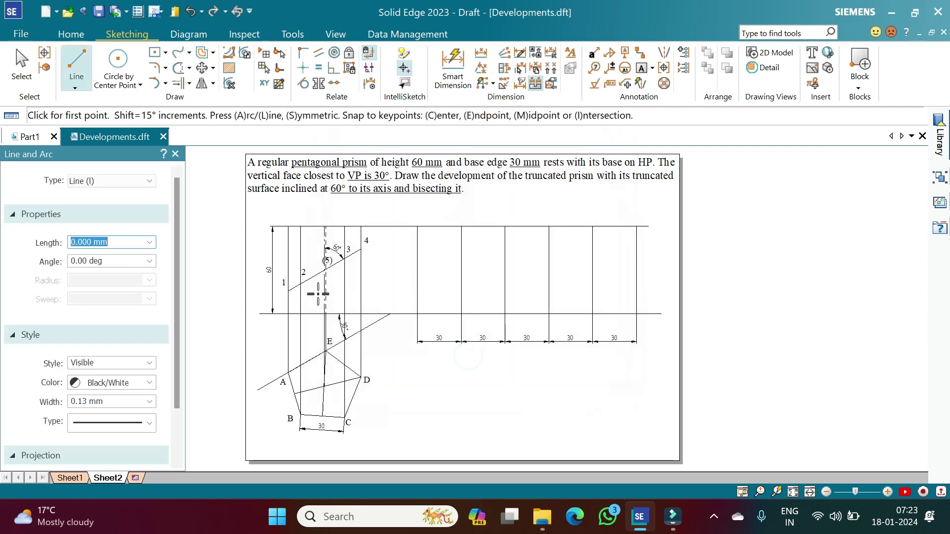
left_click(290, 291)
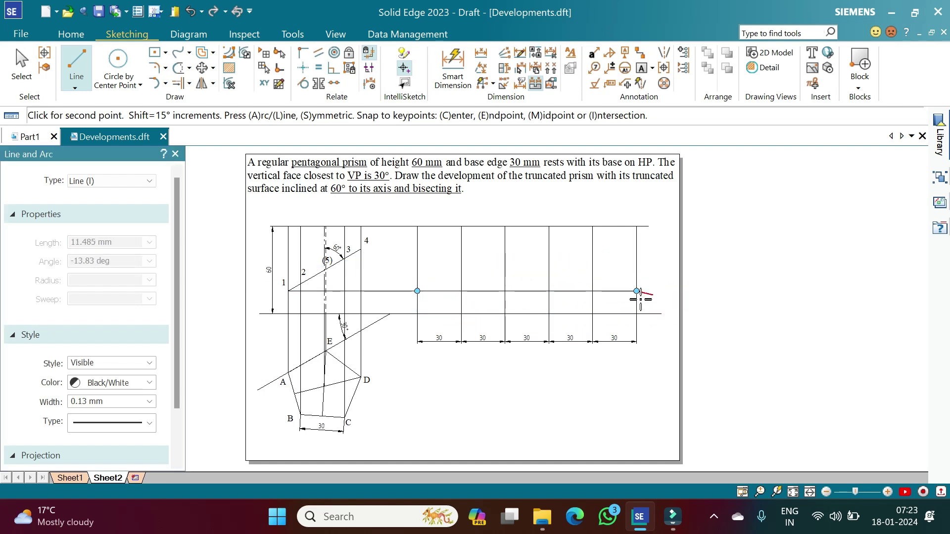
left_click(637, 291)
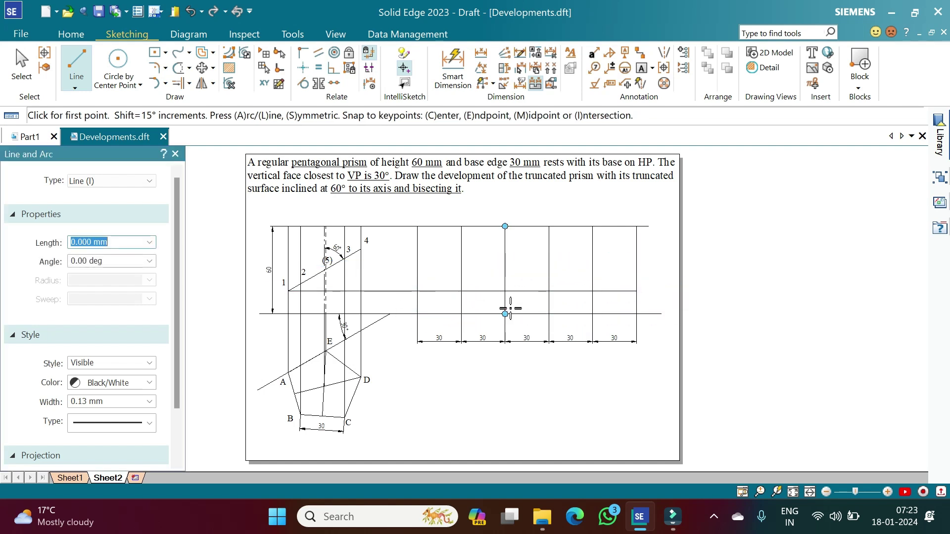
- Label the base ends of the development's vertical lines A, B, C, D, E and A in order
left_click(641, 67)
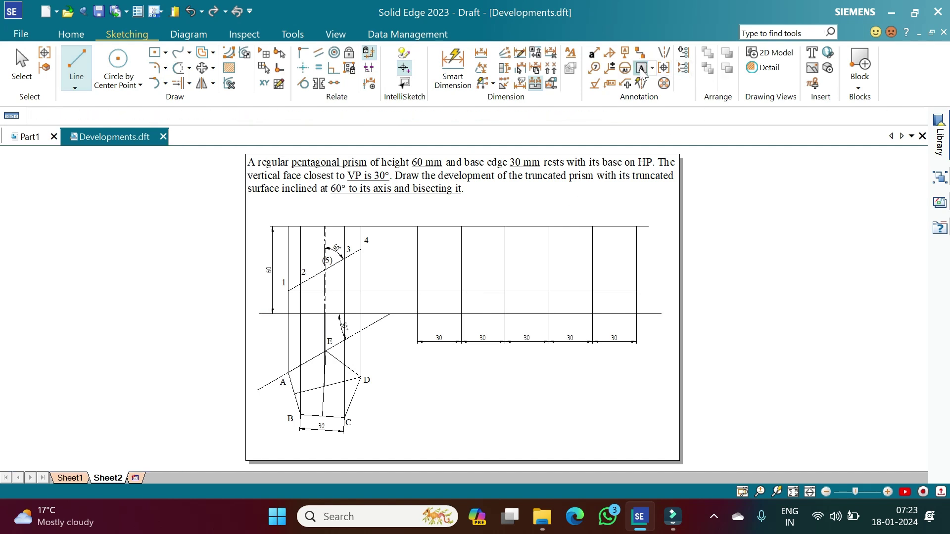
left_click(406, 316)
type("A")
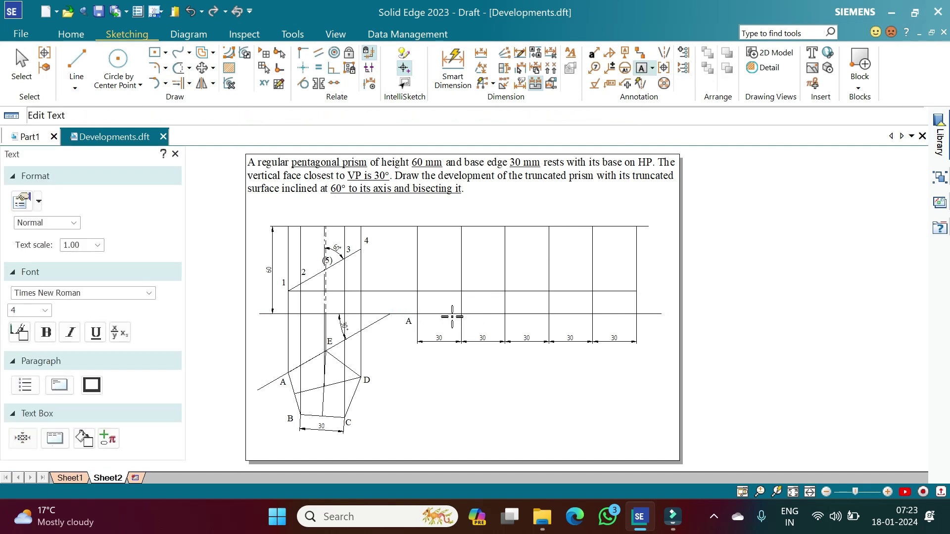
left_click(451, 316)
type("B")
left_click(495, 317)
type("C")
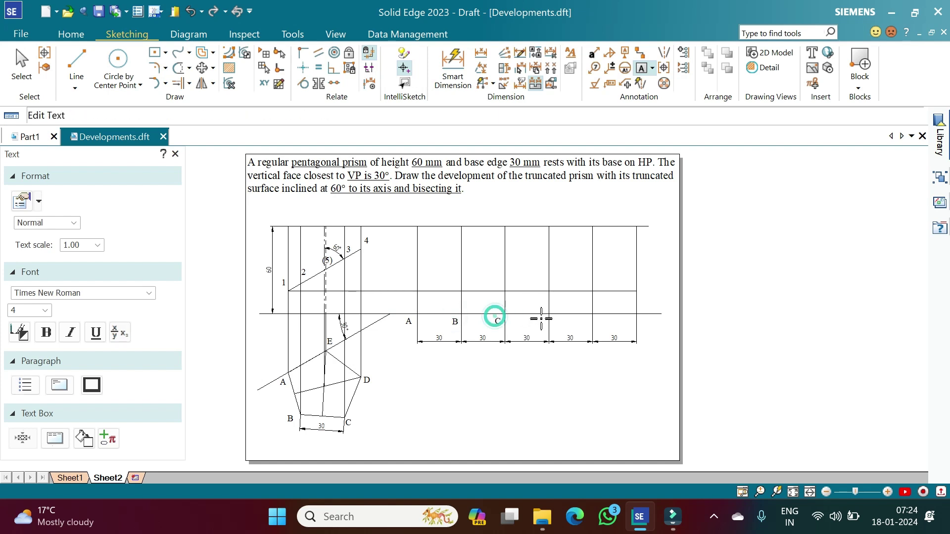
left_click(541, 317)
type("D")
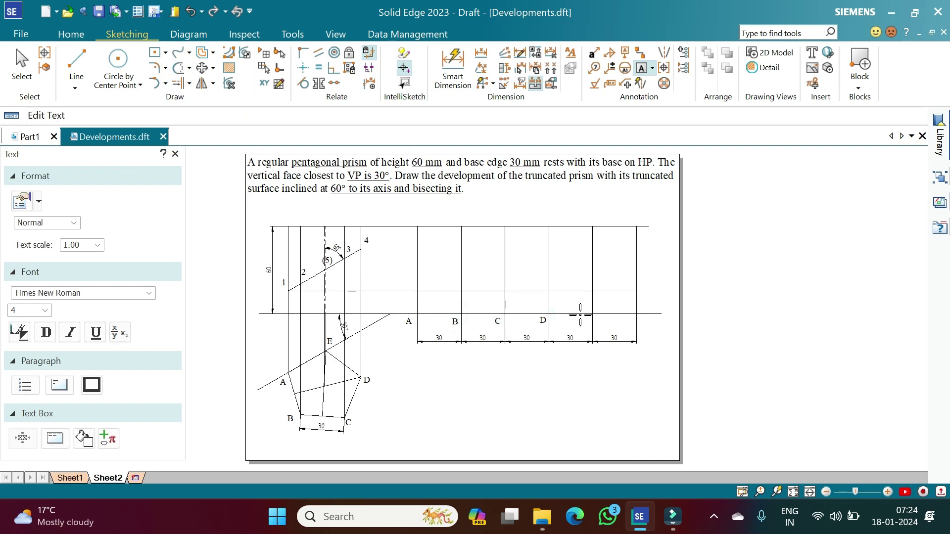
left_click(580, 316)
type("E")
left_click(630, 317)
type("A")
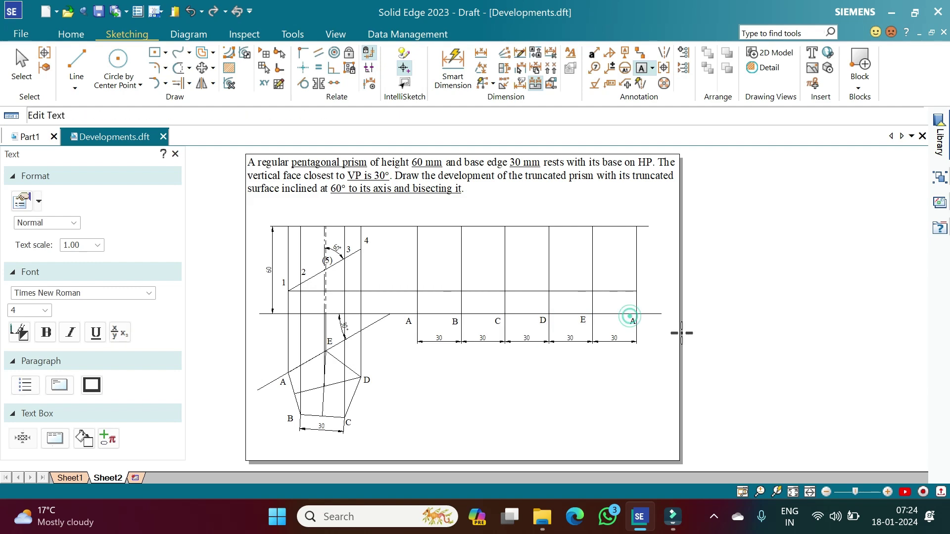
- Draw horizontal projection lines from points 2, 3 and 4 to the development's vertical lines B, C and D
left_click(77, 61)
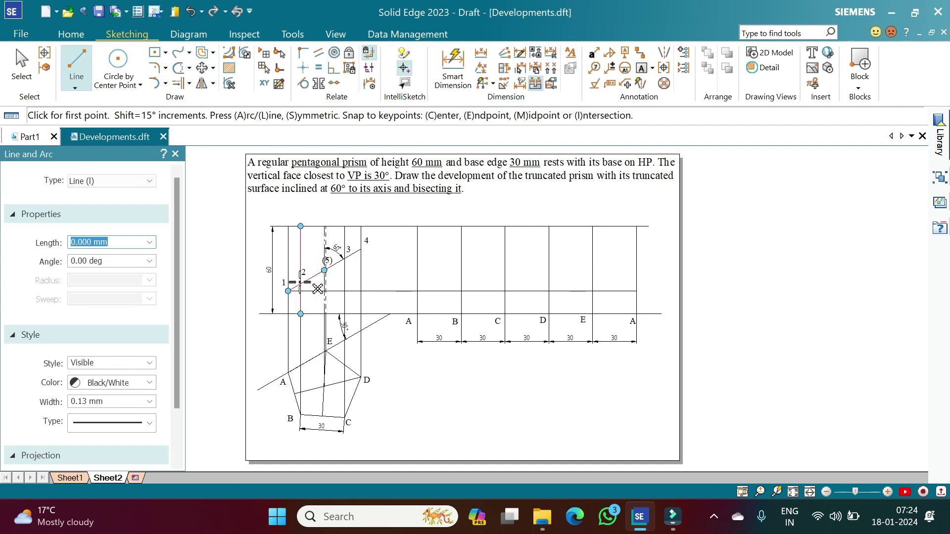
left_click(301, 283)
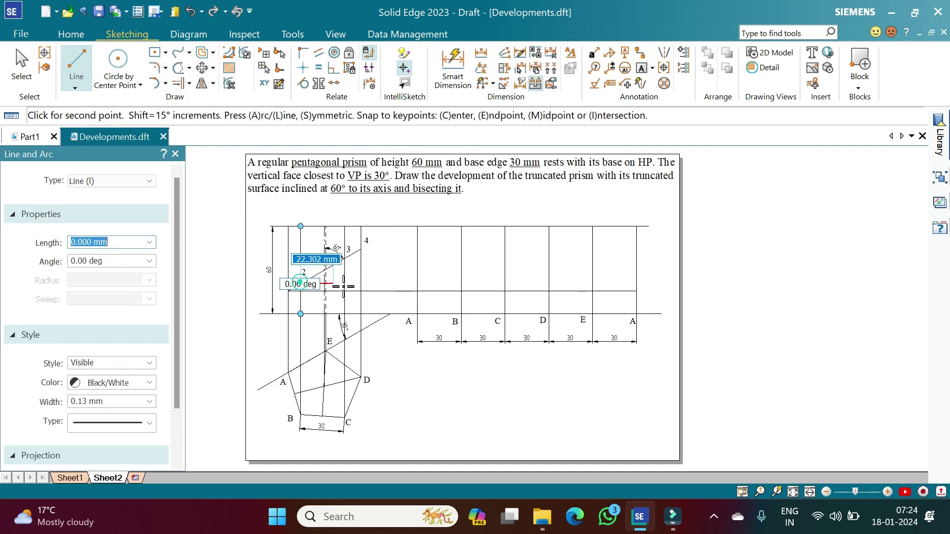
left_click(461, 284)
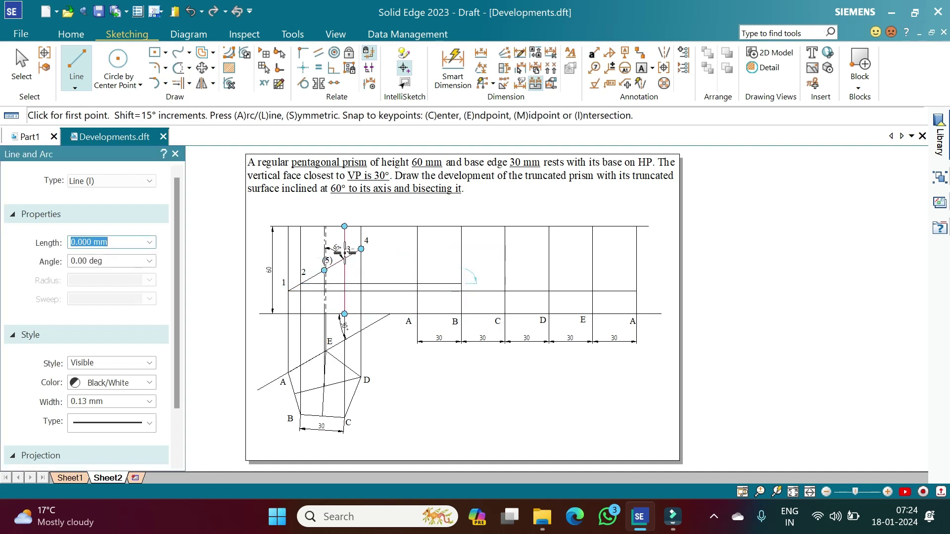
left_click(345, 258)
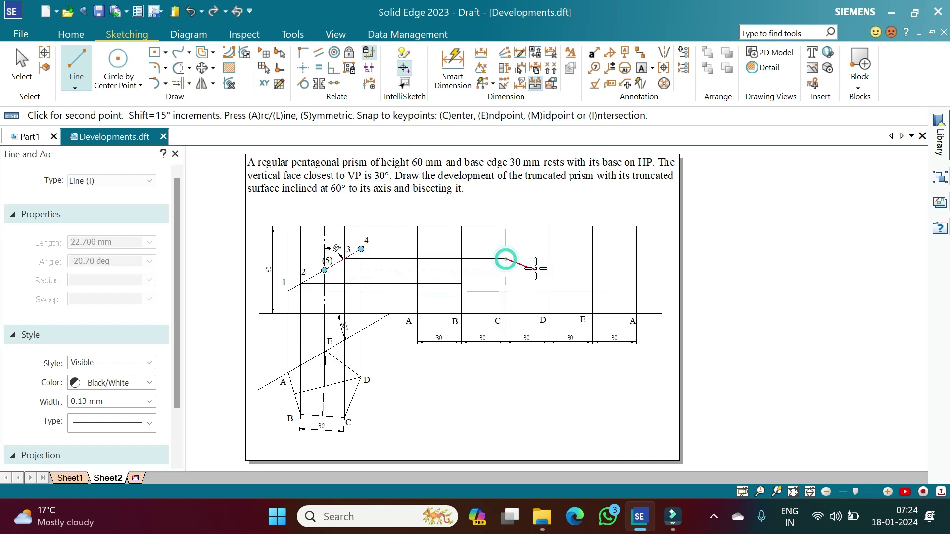
left_click(505, 258)
left_click(363, 249)
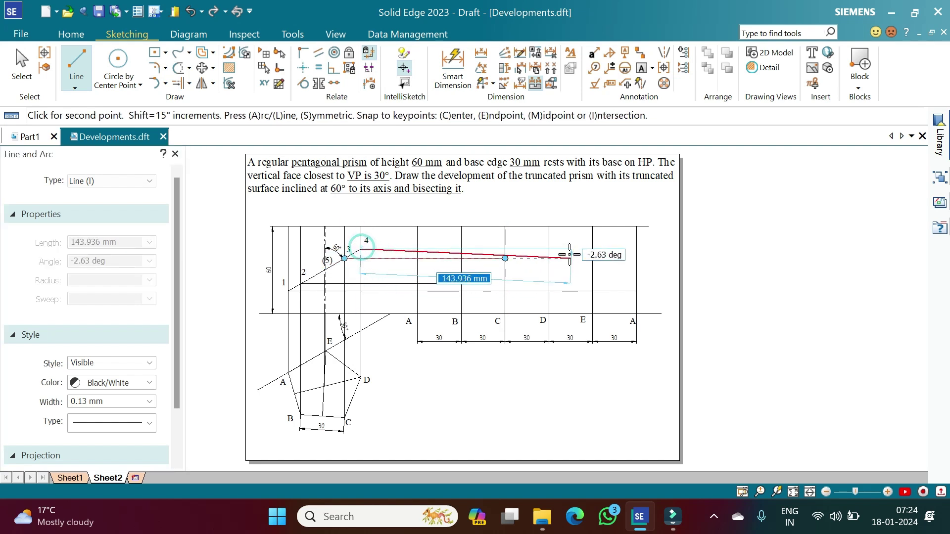
left_click(548, 249)
right_click(574, 257)
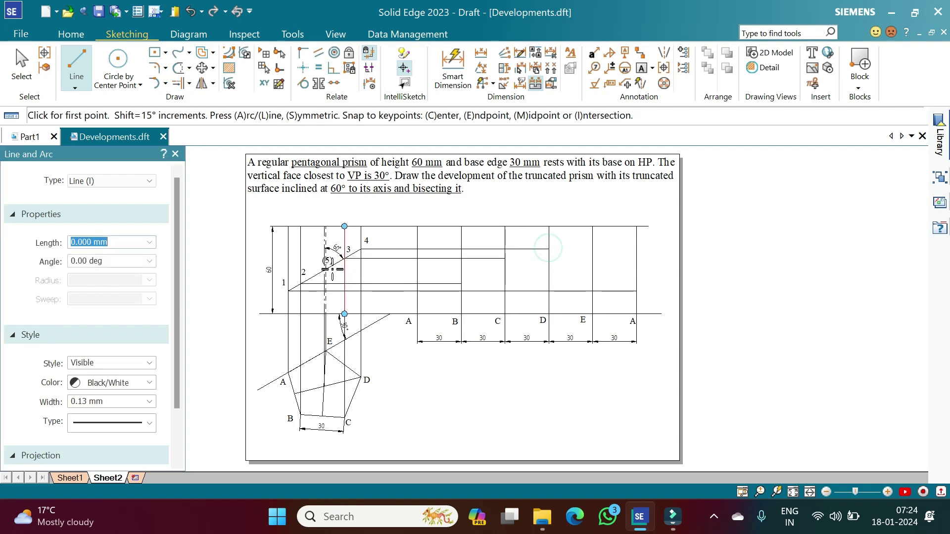
- Draw a horizontal projection line from point (5) in the front view to the development's vertical line E
scroll(325, 271, "up", 4)
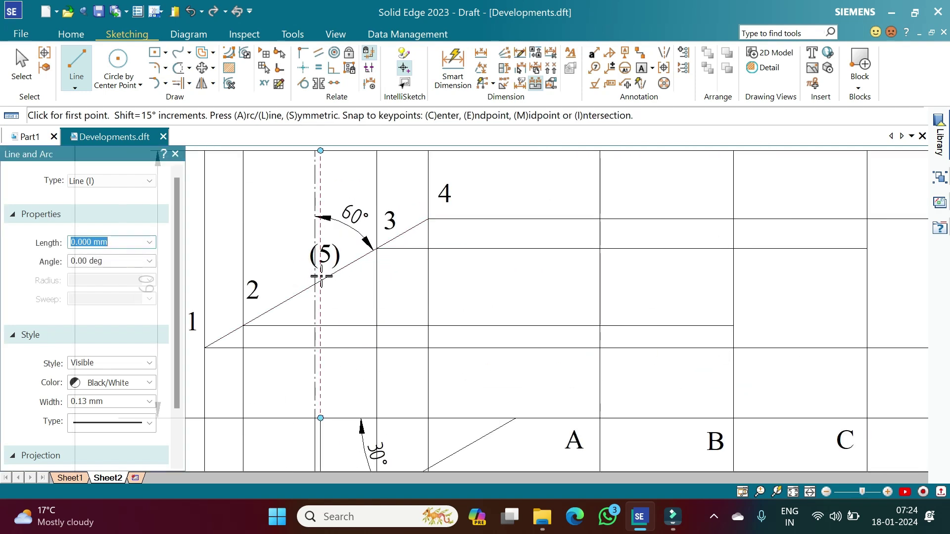
left_click(321, 280)
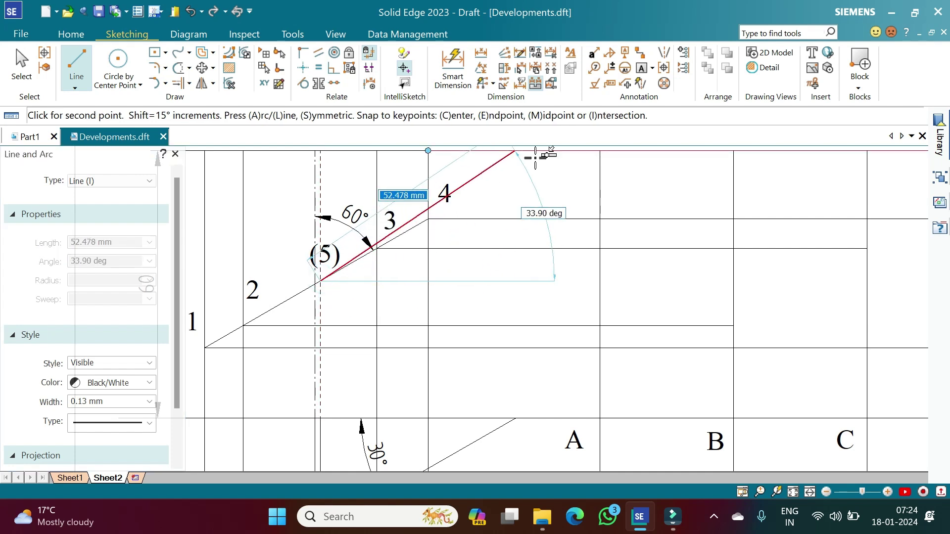
scroll(690, 382, "down", 5)
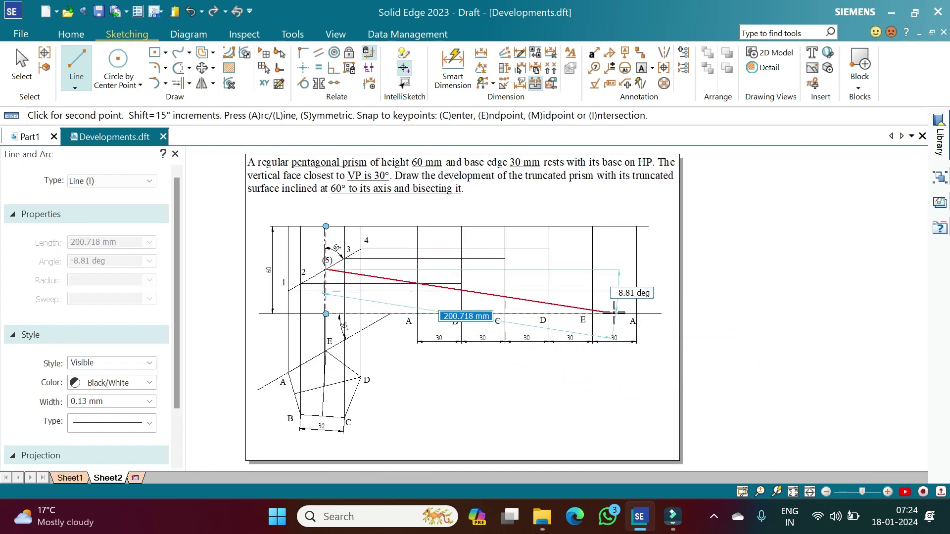
left_click(593, 267)
right_click(603, 373)
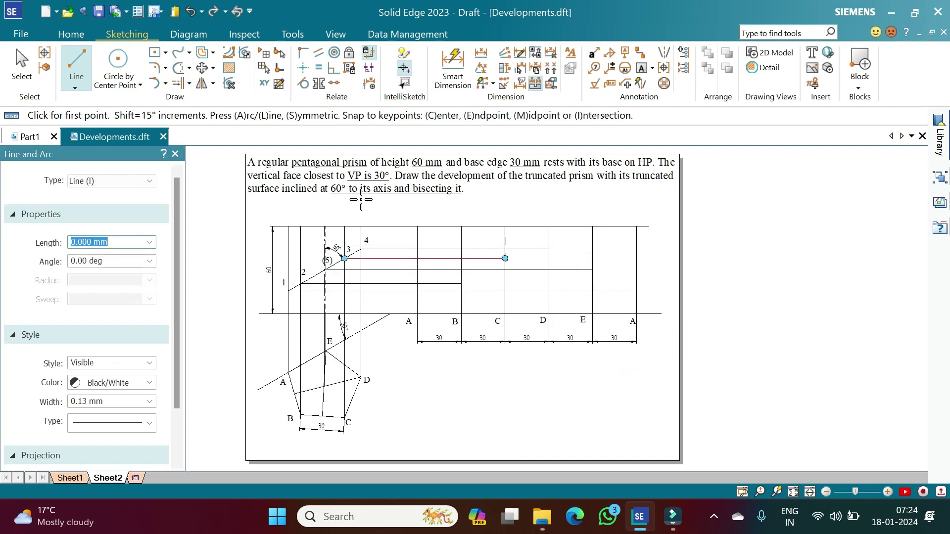
- Label the projected points on the development's vertical lines 1, 2, 3, 4, 5 and 1 in order
left_click(641, 67)
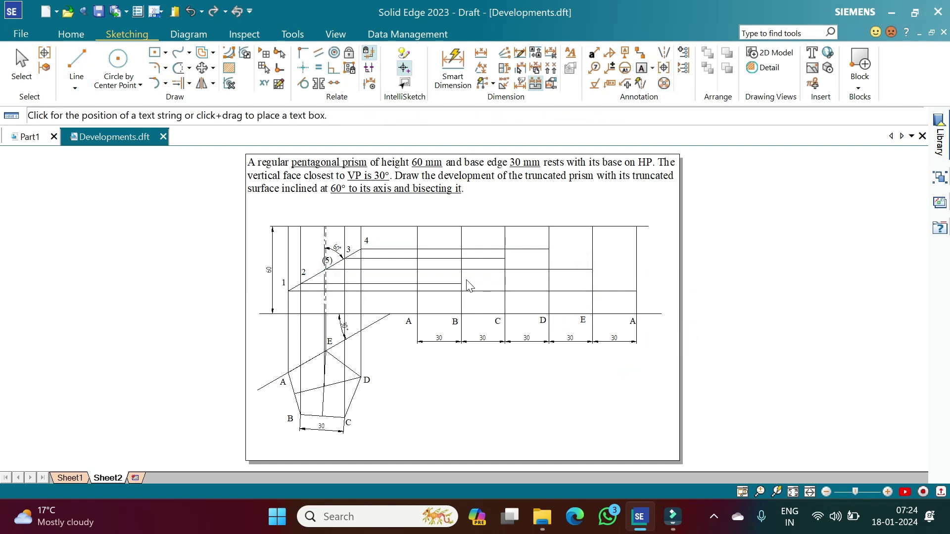
left_click(407, 278)
type("1")
left_click(451, 272)
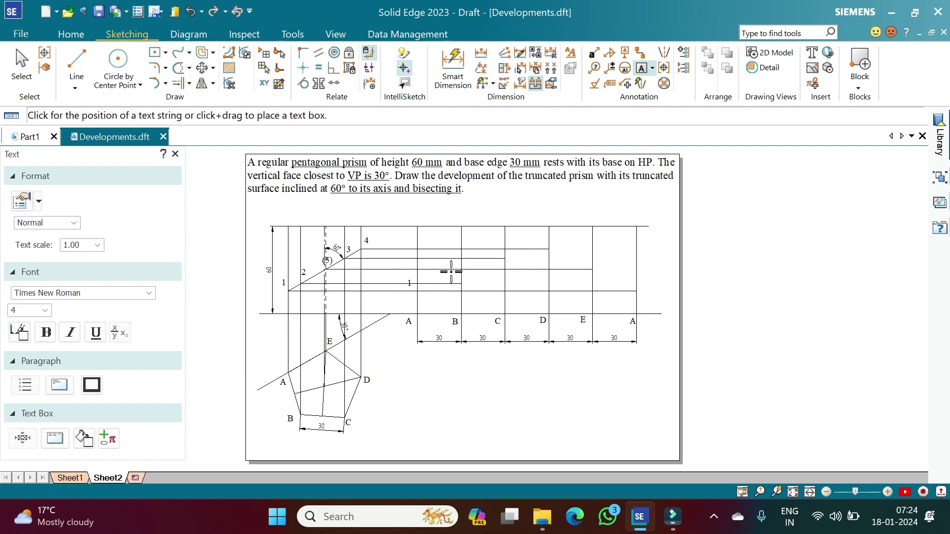
left_click(453, 272)
type("2")
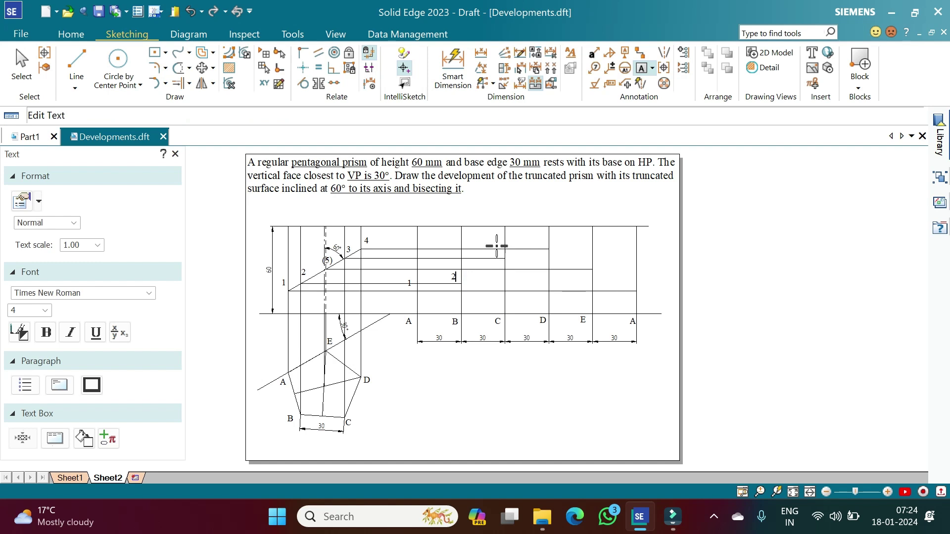
left_click(496, 246)
type("3")
left_click(543, 236)
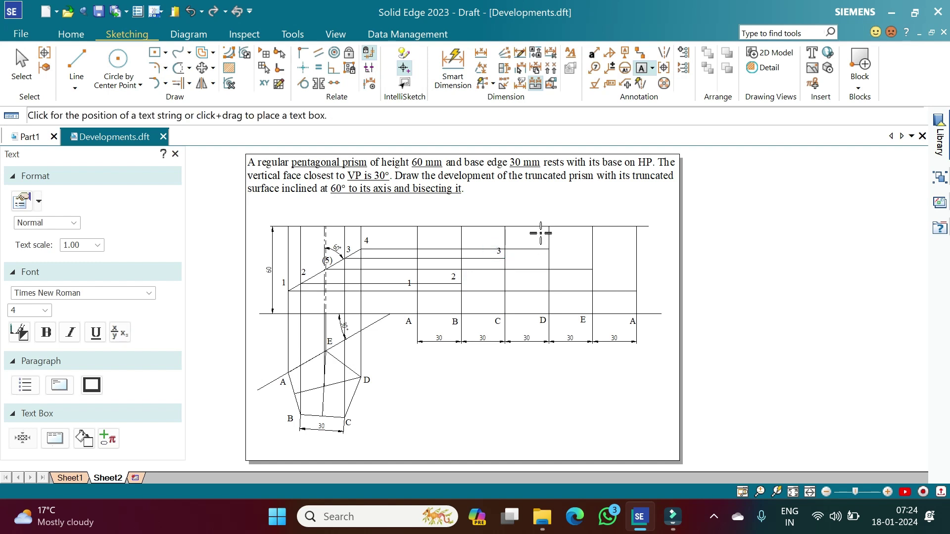
left_click(543, 236)
type("4")
left_click(594, 266)
left_click(594, 265)
type("5")
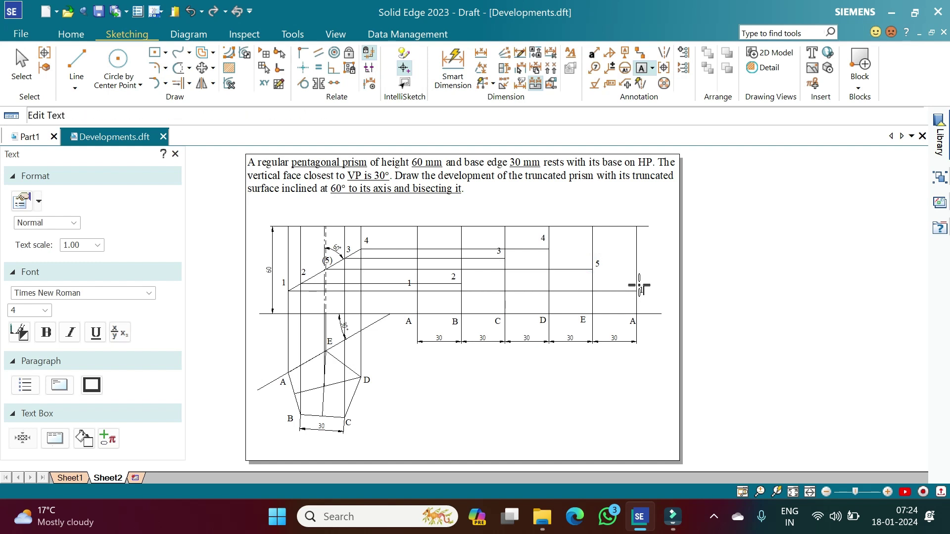
- Draw the truncated development's closed outline with 0.50 mm lines through points 1, 2, 3, 4, 5, 1 and along the base from A to A
left_click(76, 63)
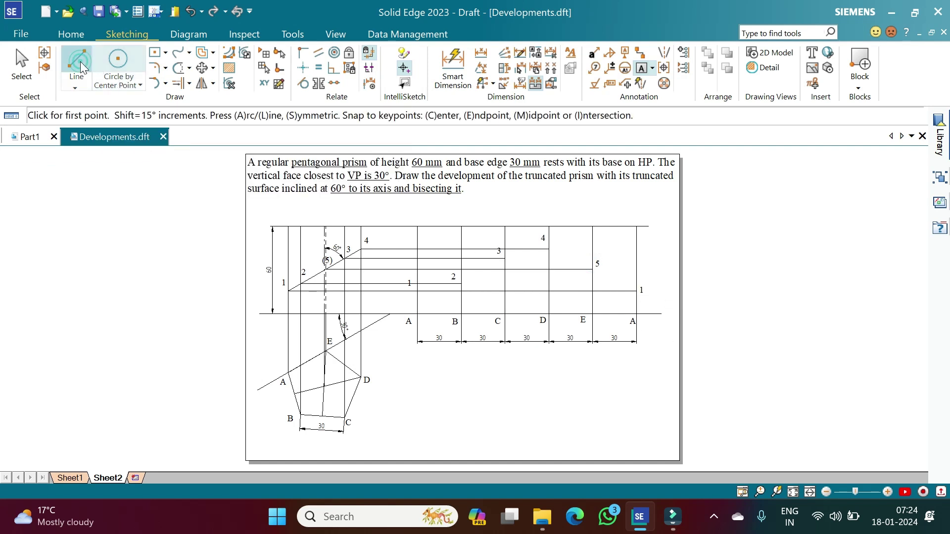
left_click(148, 402)
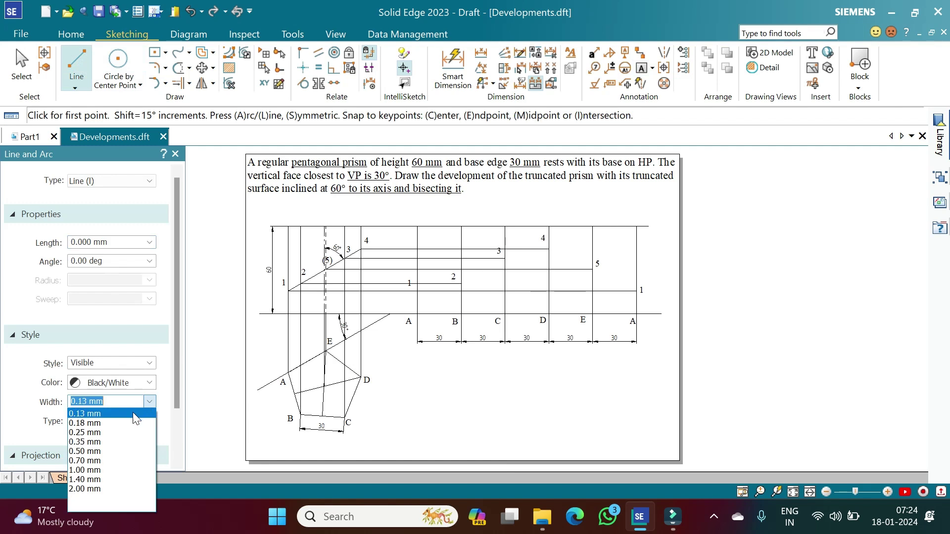
left_click(94, 449)
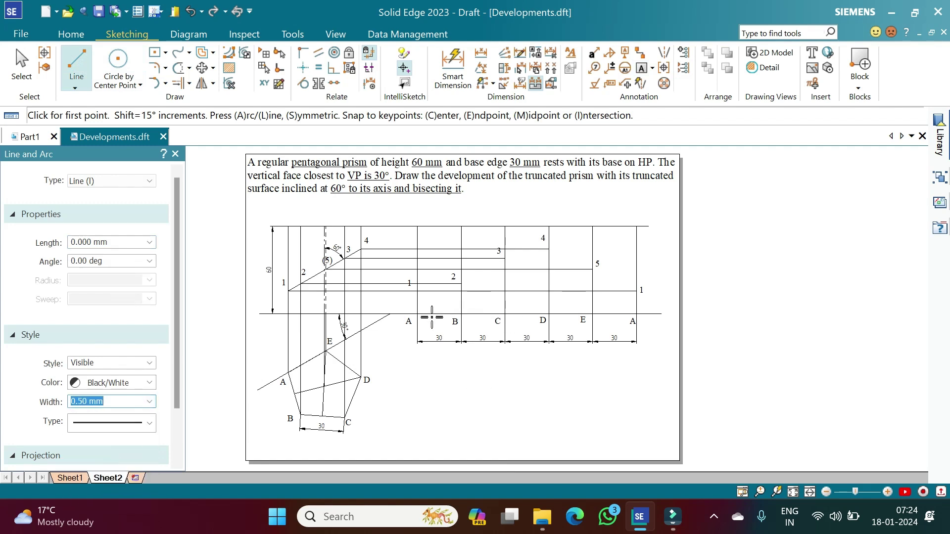
left_click(418, 291)
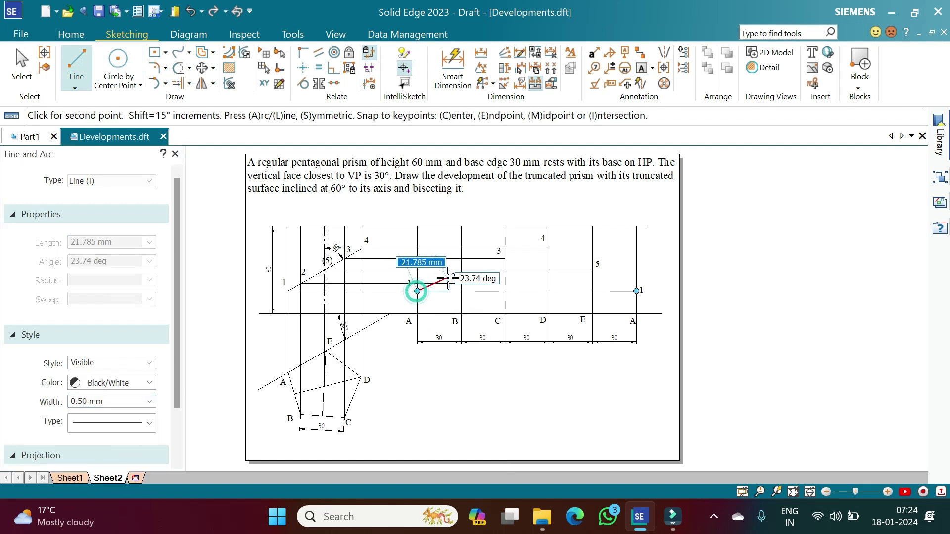
left_click(462, 284)
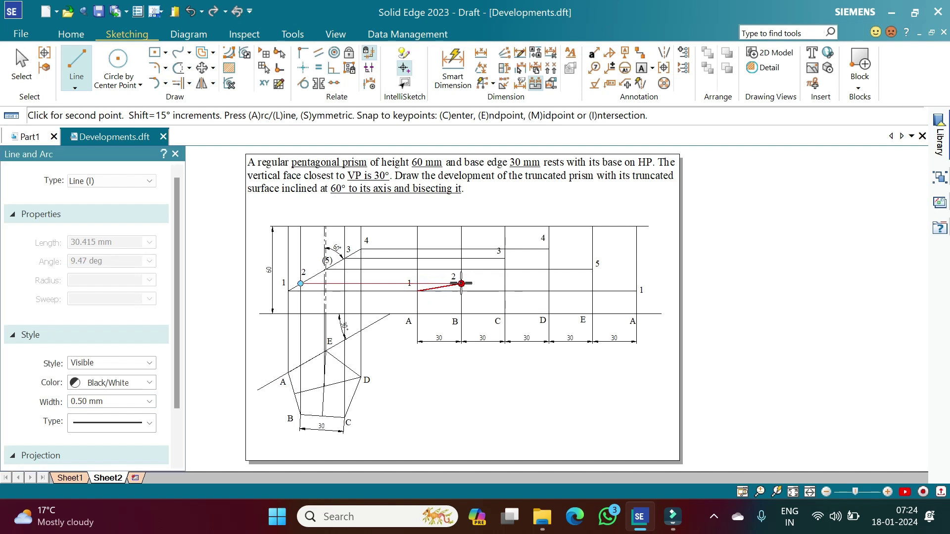
left_click(504, 258)
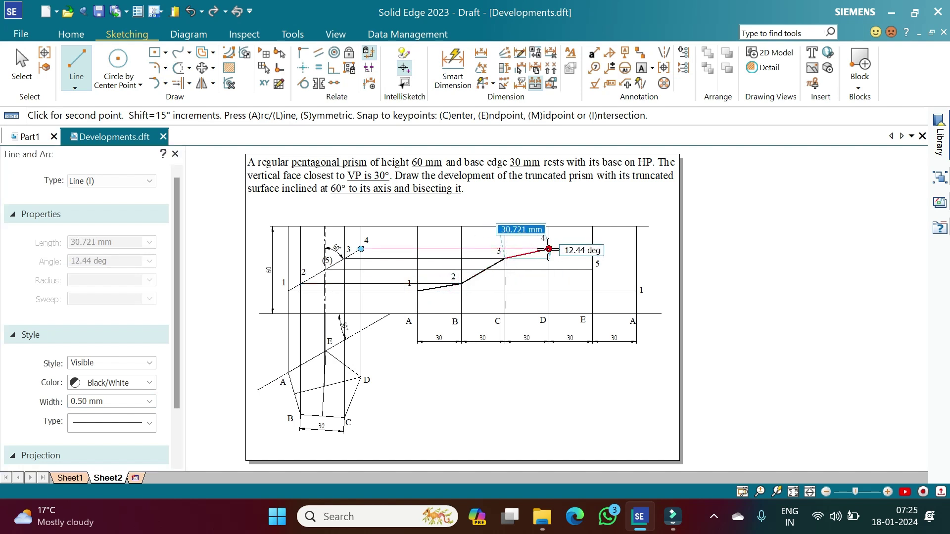
left_click(549, 249)
left_click(637, 291)
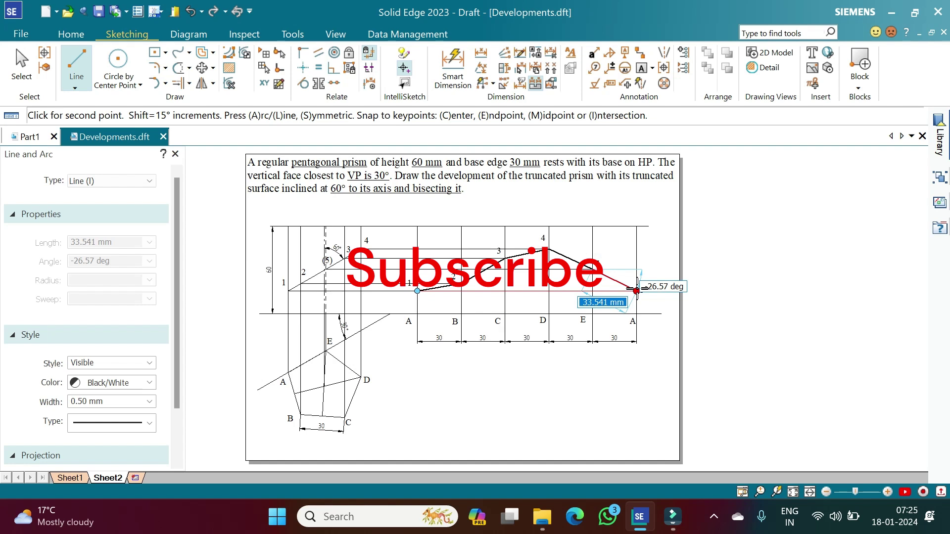
left_click(637, 314)
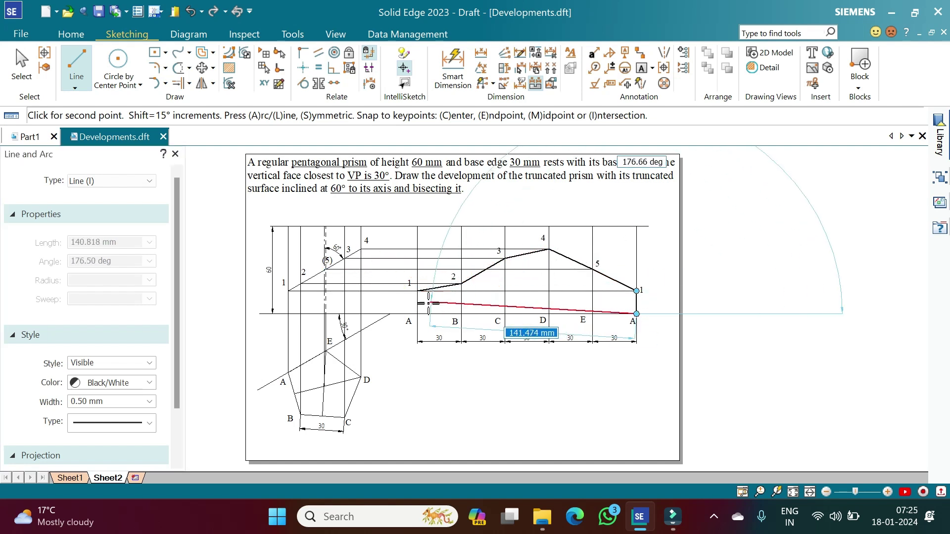
left_click(417, 313)
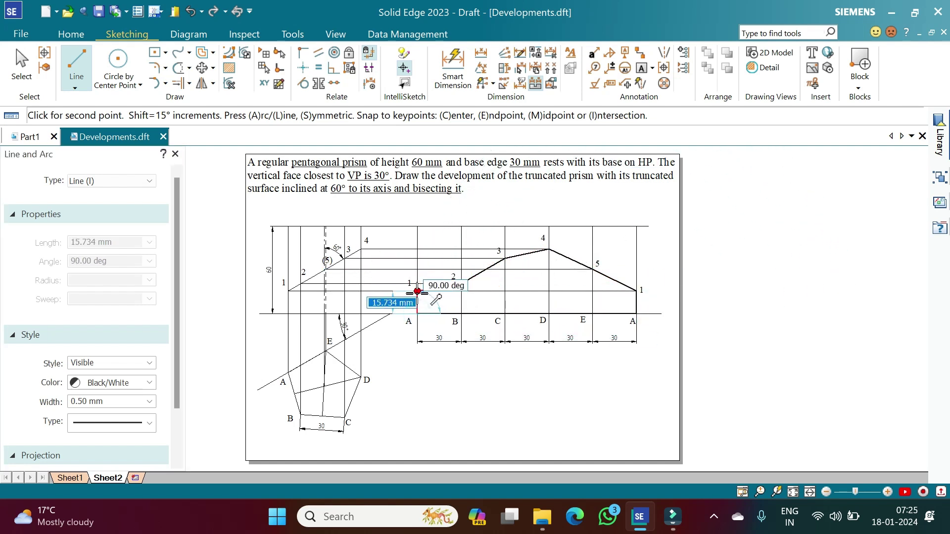
left_click(417, 292)
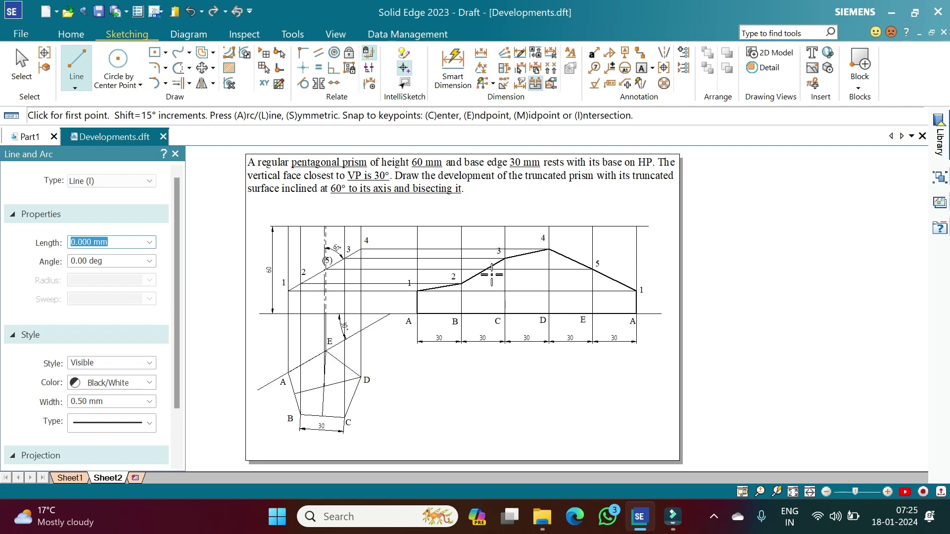
- Draw 0.50 mm vertical fold lines in the development from points 2, 3, 4 and 5 down to B, C, D and E
left_click(461, 284)
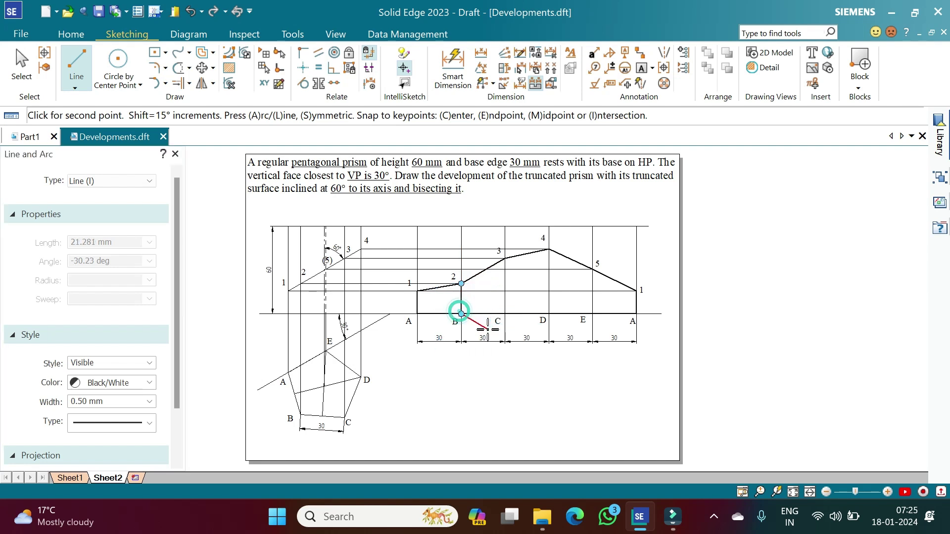
left_click(461, 314)
right_click(458, 311)
left_click(505, 258)
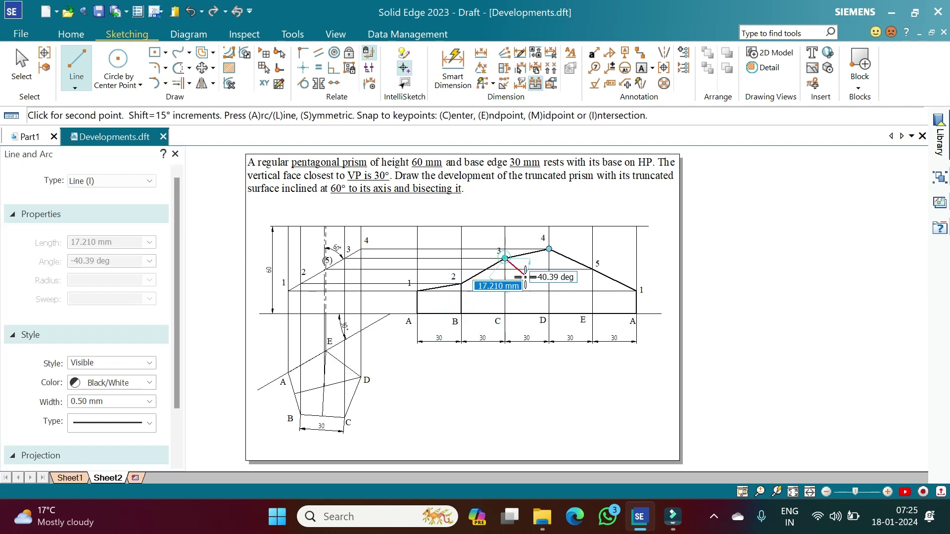
left_click(505, 314)
right_click(507, 311)
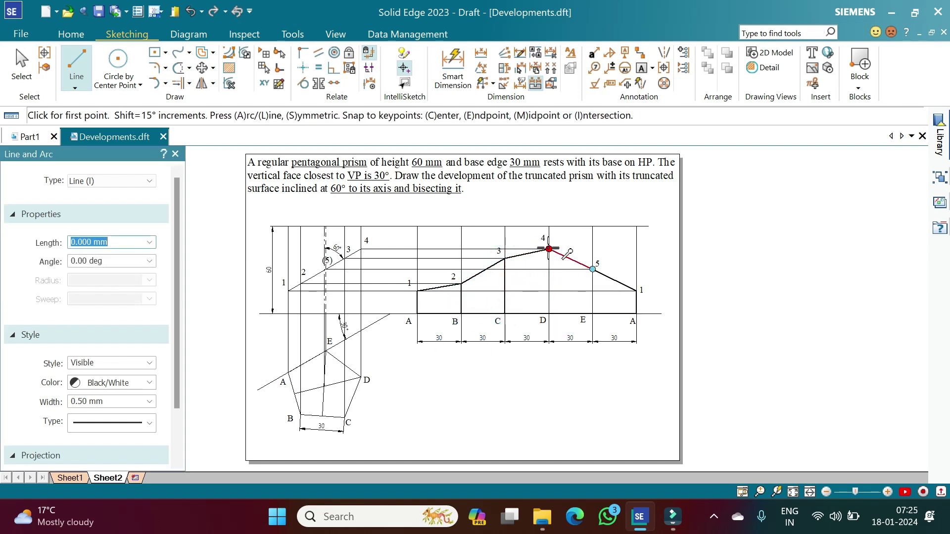
left_click(549, 250)
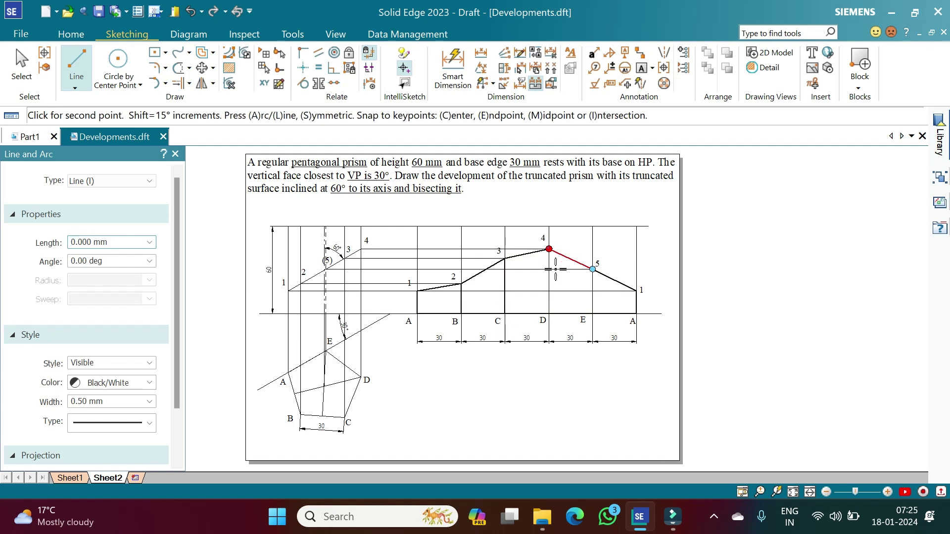
left_click(549, 314)
right_click(550, 312)
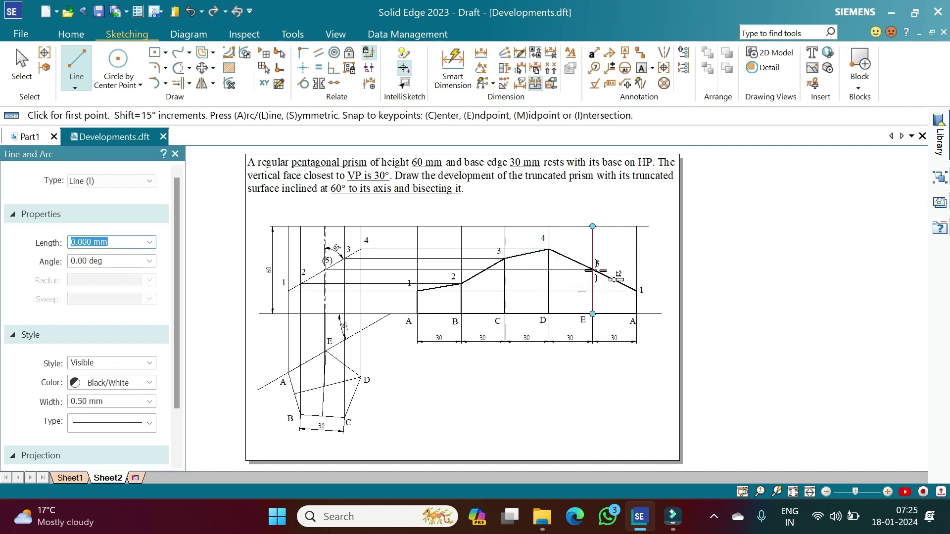
left_click(593, 270)
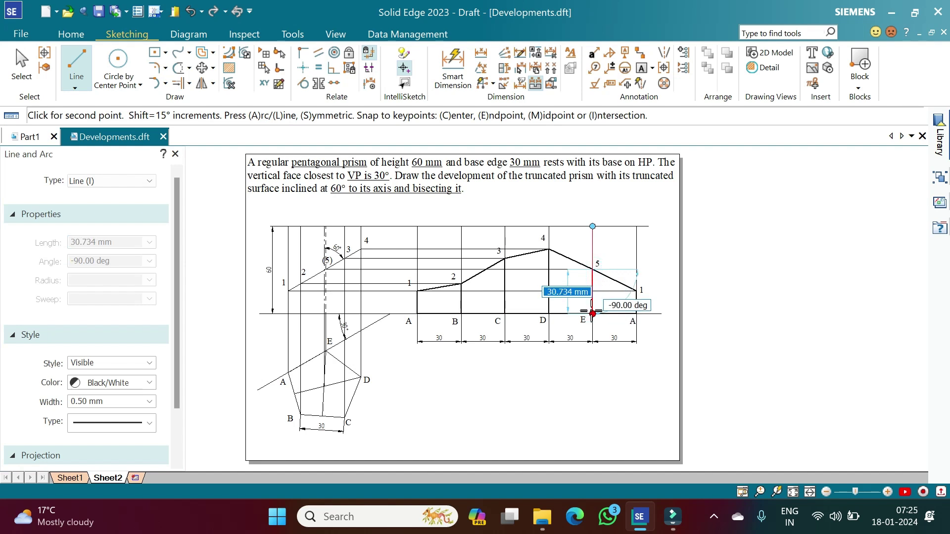
left_click(593, 314)
right_click(591, 312)
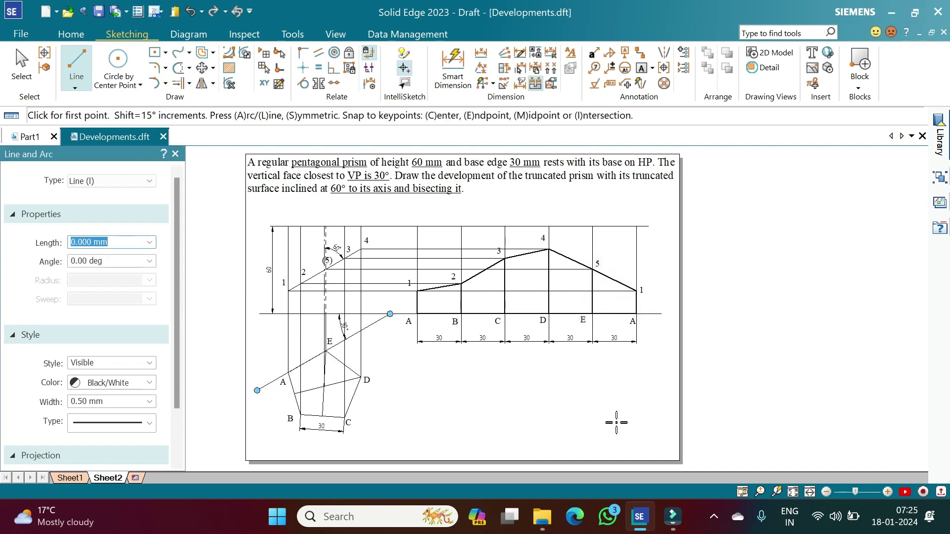
- Add the text DEVELOPMENT inside the development and NOTE: ALL DIMENSIONS ARE IN MM below its dimensions
left_click(641, 68)
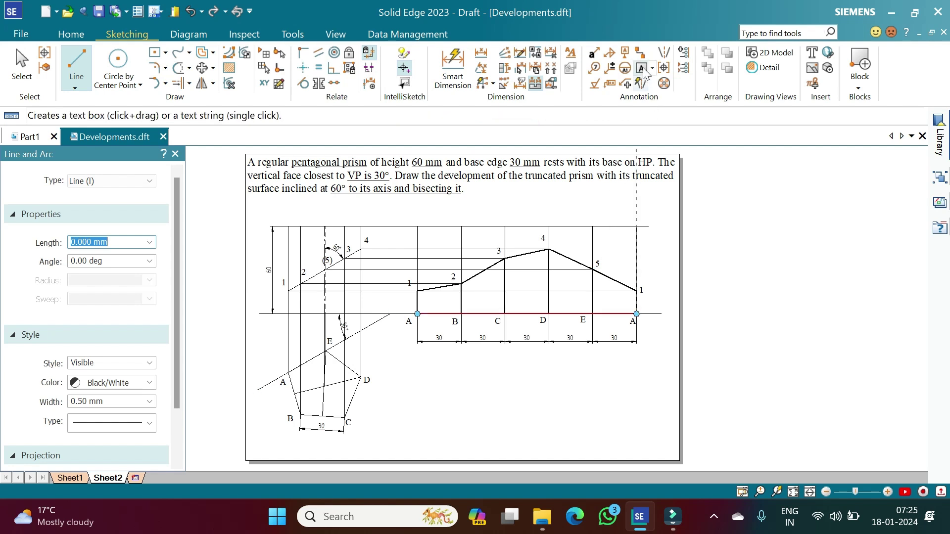
left_click(478, 292)
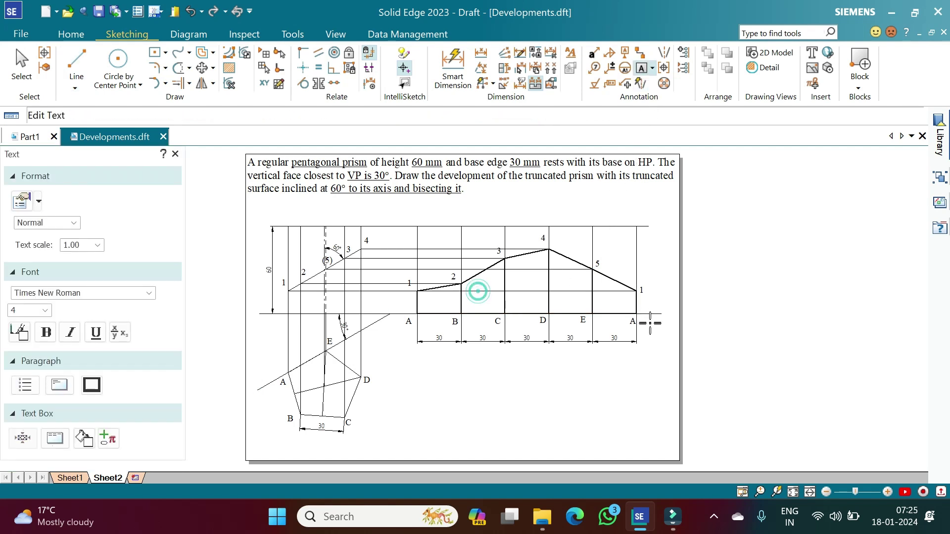
type("DEVELOPMENT")
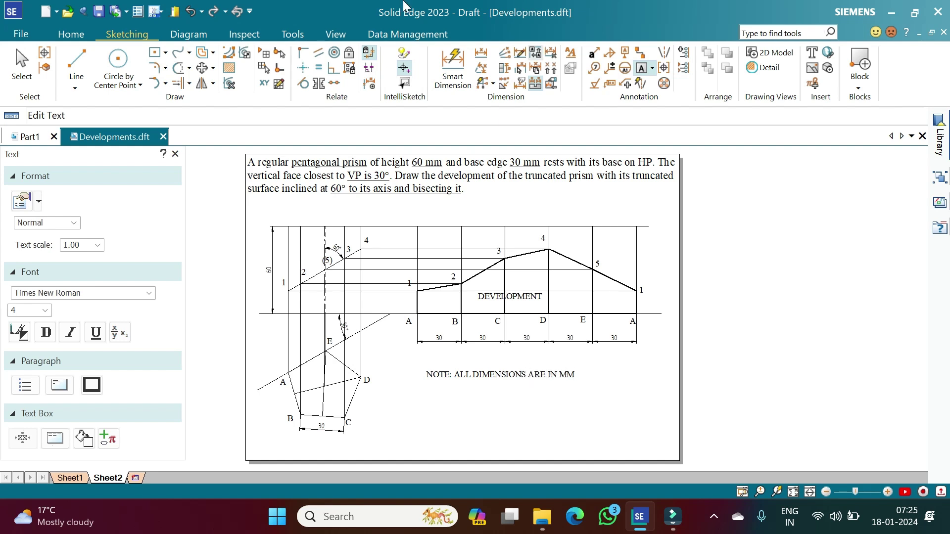
- Draw 0.50 mm front-view lines from point 1 down to the base, along it and up to point 4, plus the vertical edge below point 3
left_click(76, 64)
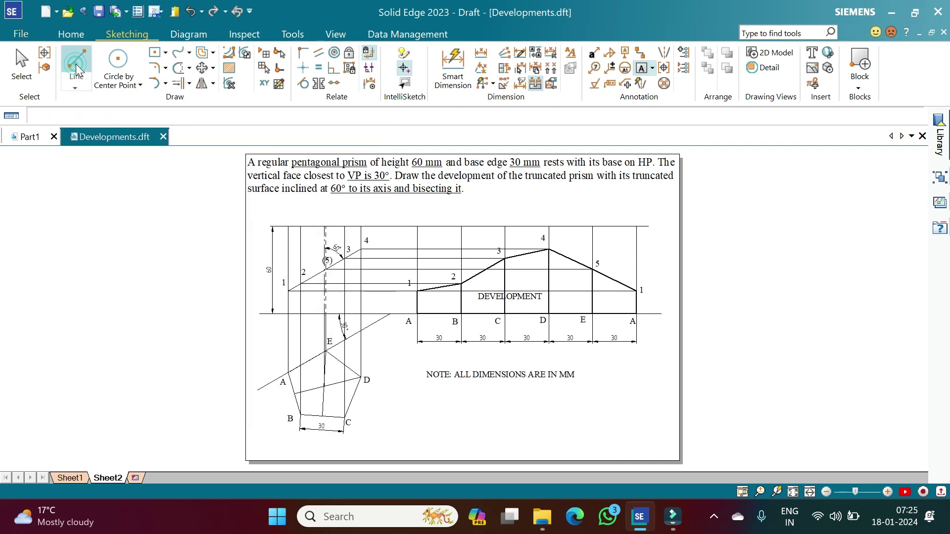
left_click(301, 284)
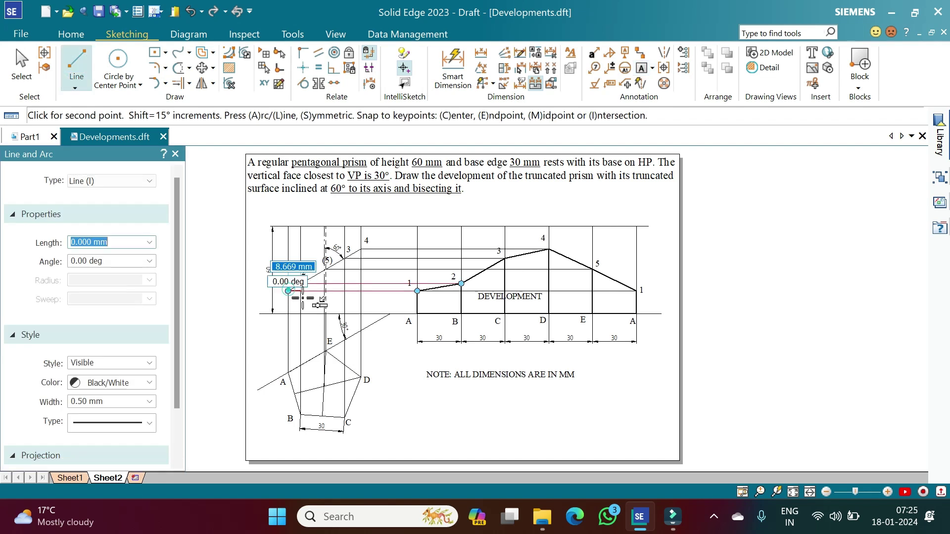
left_click(288, 313)
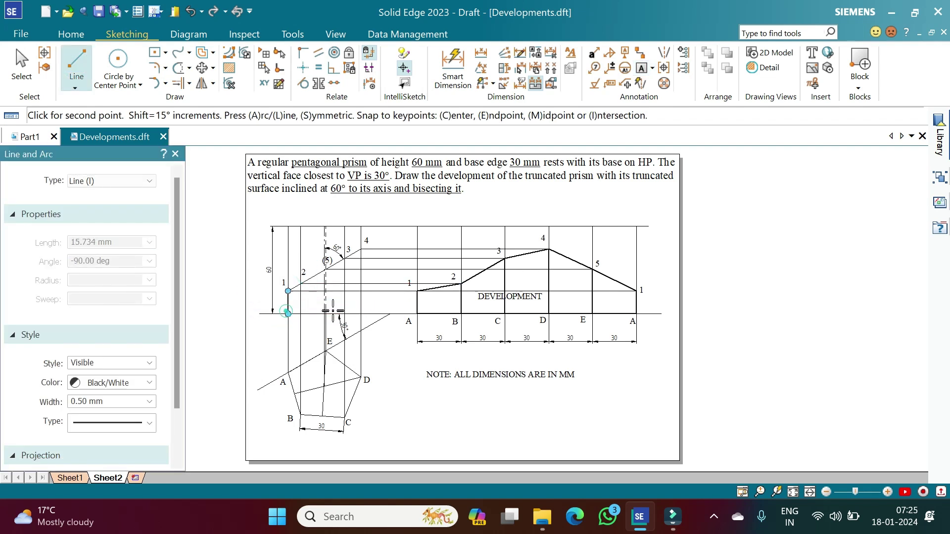
left_click(361, 313)
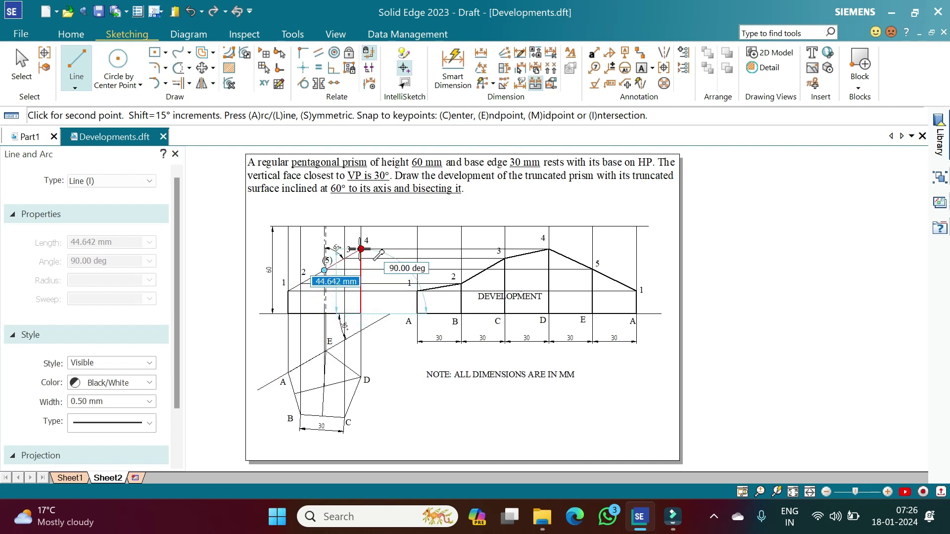
left_click(347, 260)
right_click(347, 260)
left_click(345, 313)
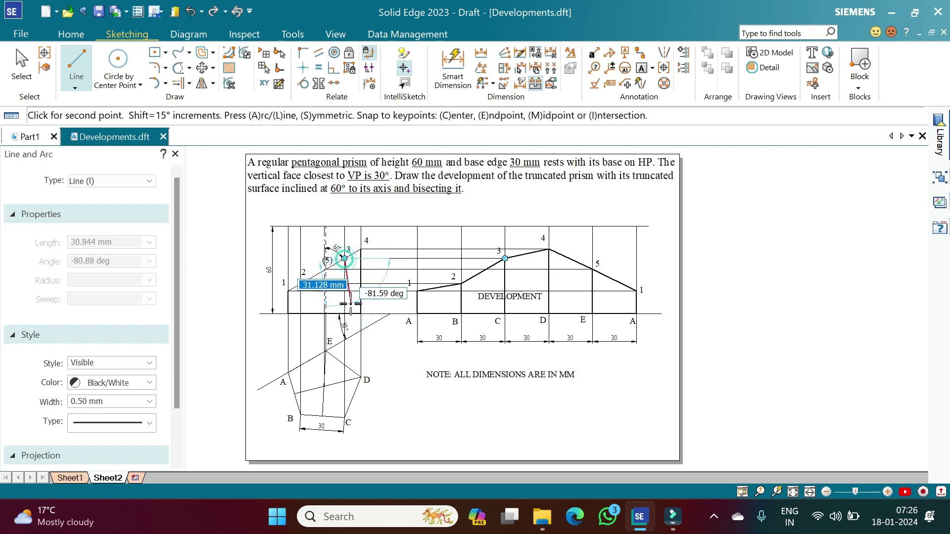
right_click(300, 295)
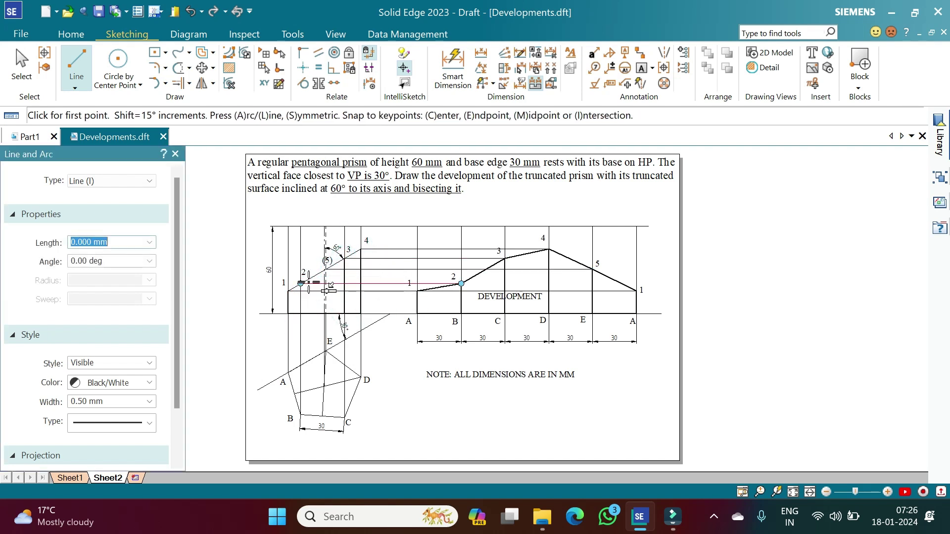
- Draw 0.50 mm vertical front-view edges from points 2 and (5) down to the base line
left_click(301, 283)
left_click(300, 314)
right_click(300, 314)
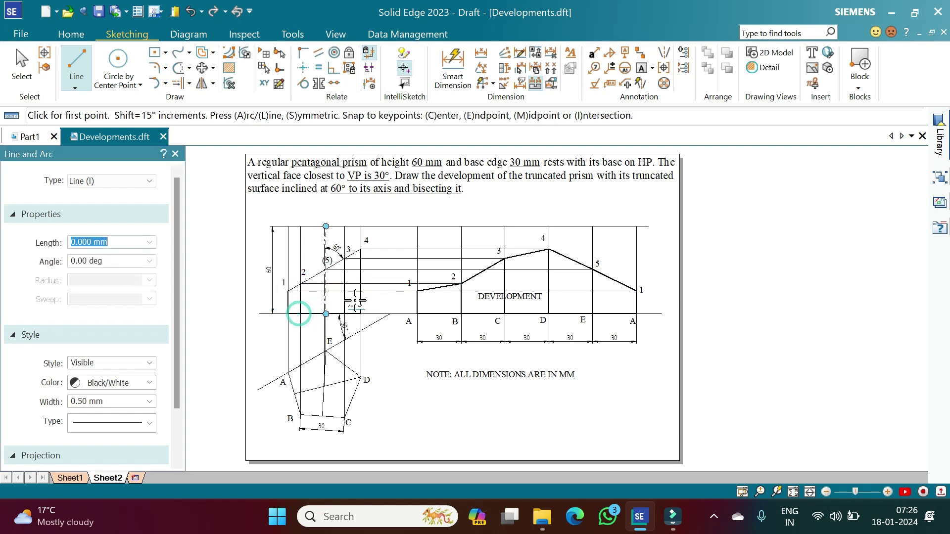
scroll(330, 289, "up", 5)
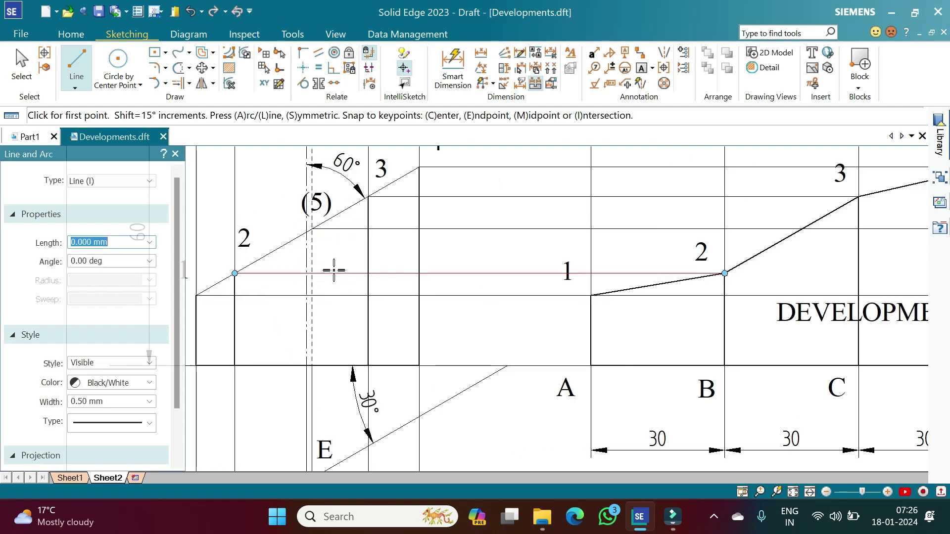
left_click(311, 229)
left_click(335, 344)
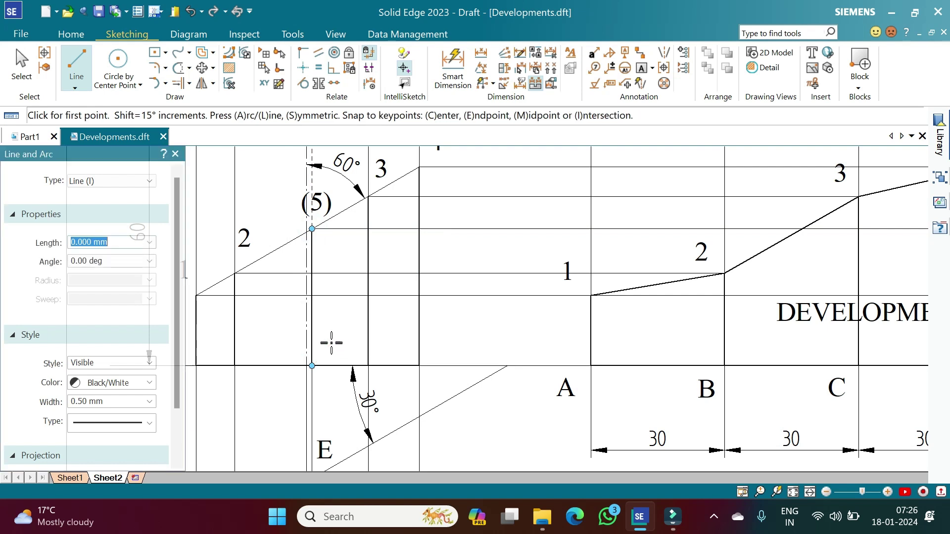
key("Escape")
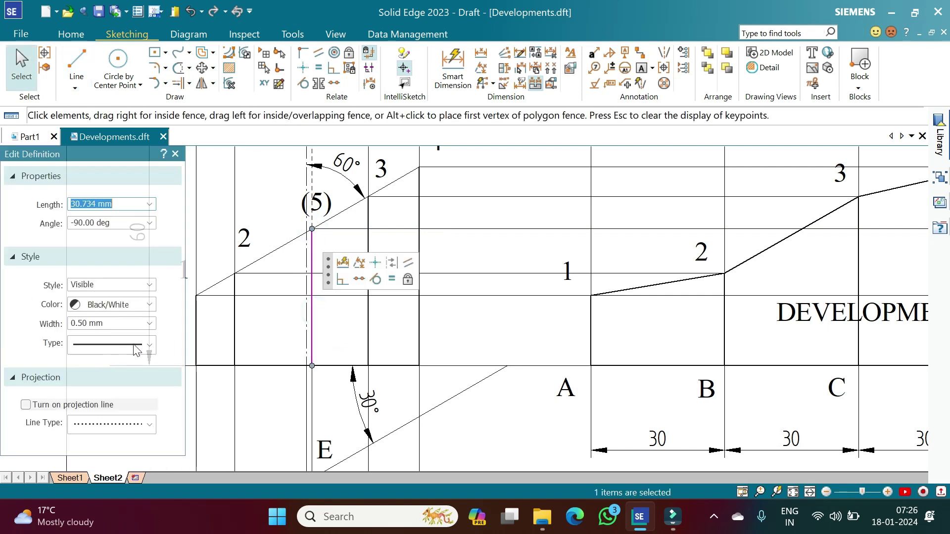
- Change the front-view edge below point (5) to a dashed line type
left_click(150, 345)
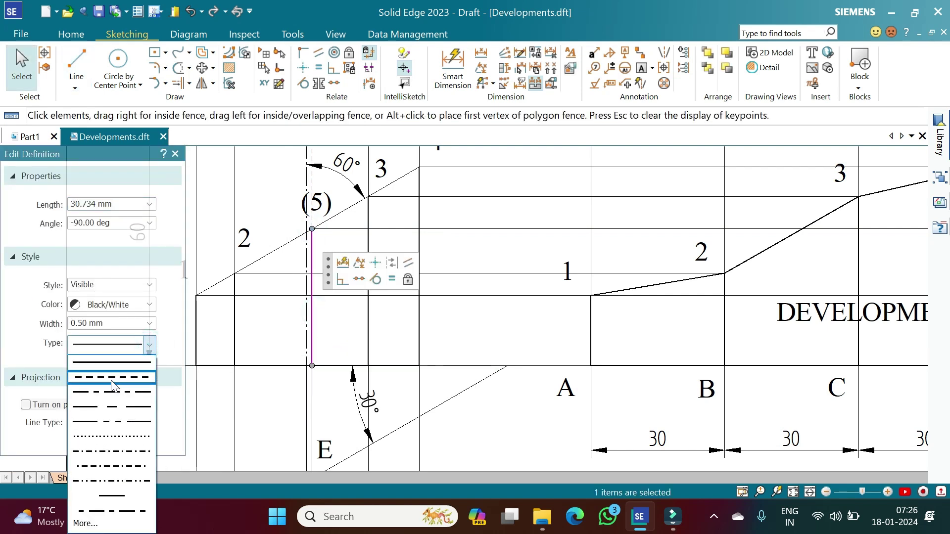
left_click(113, 385)
key("Escape")
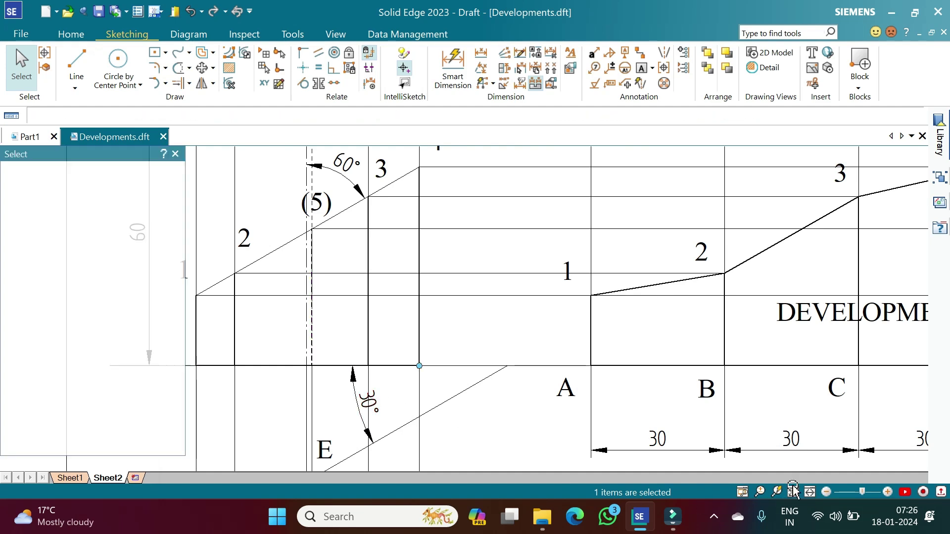
- Increase the line width of the pentagon ABCDE outline in the top view
left_click(794, 492)
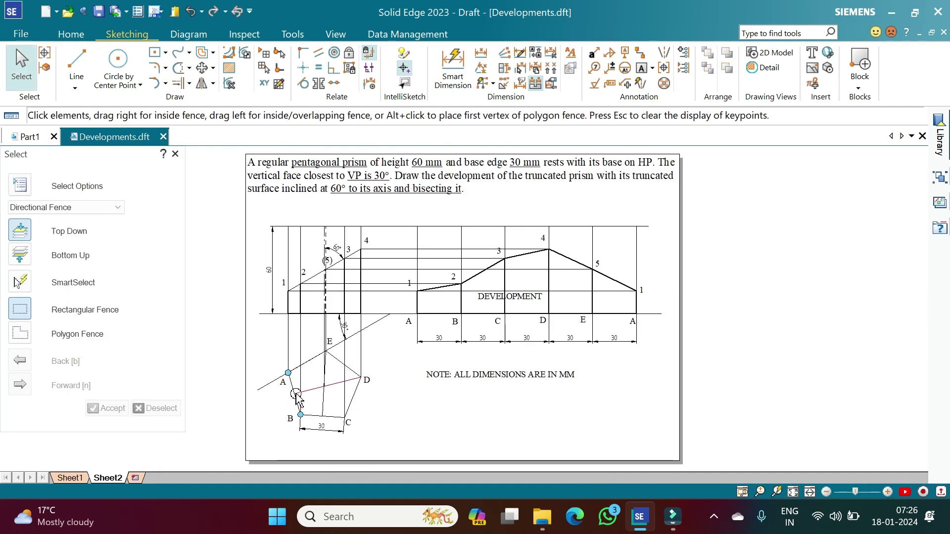
left_click(350, 406)
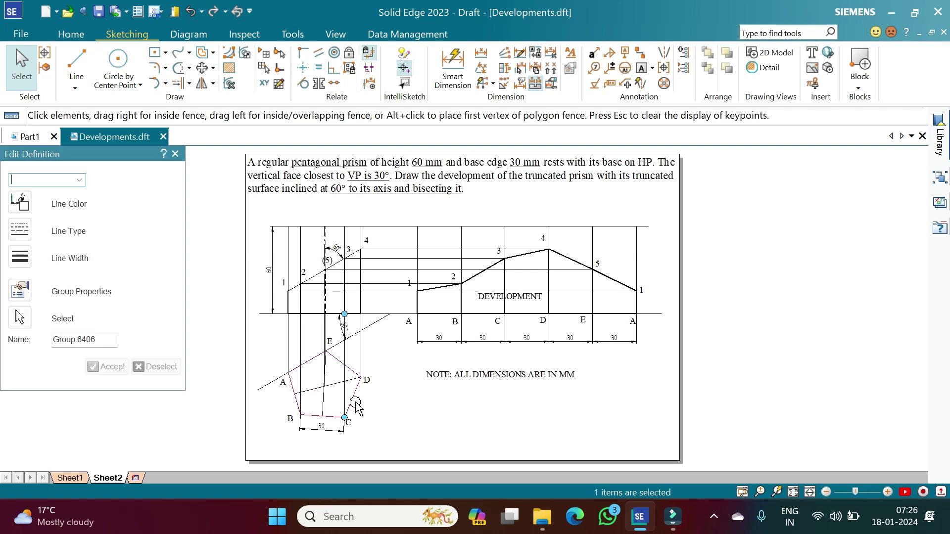
left_click(20, 257)
left_click(41, 315)
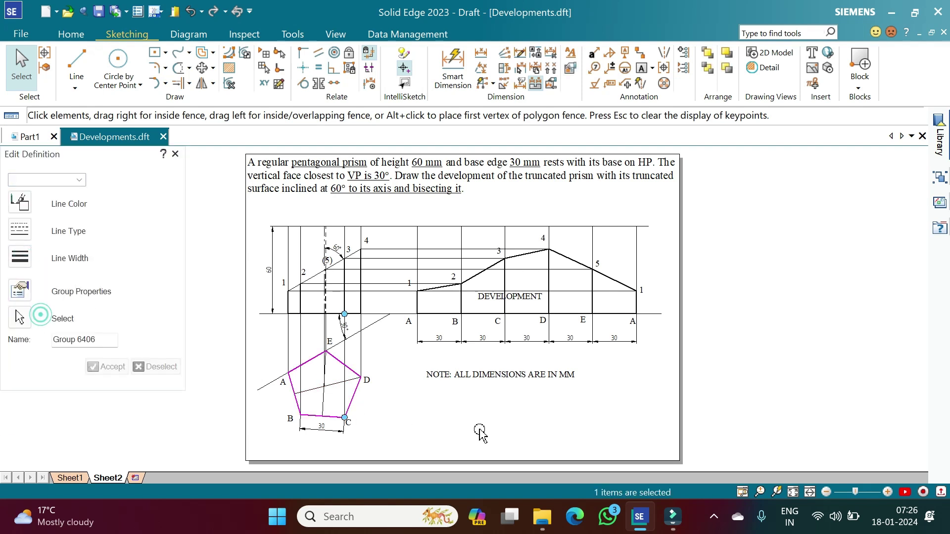
left_click(478, 434)
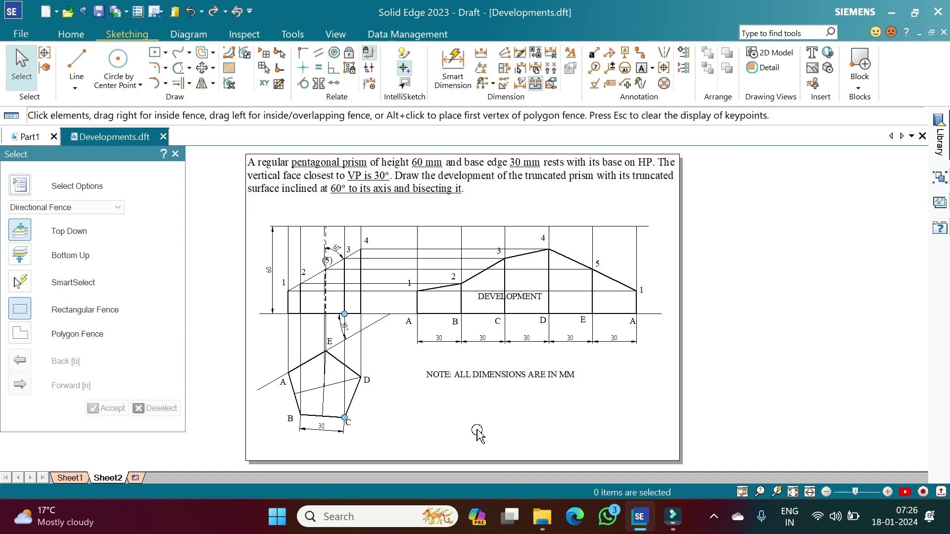
- Switch to Part1 and examine the prism from the top and front, hiding and reshowing the section views to compare full and truncated shapes
left_click(26, 139)
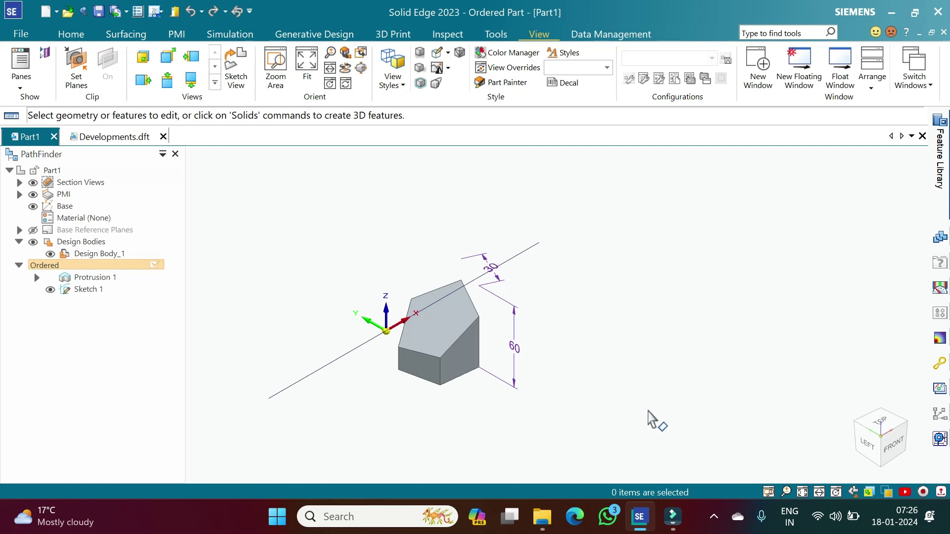
key("ctrl+t")
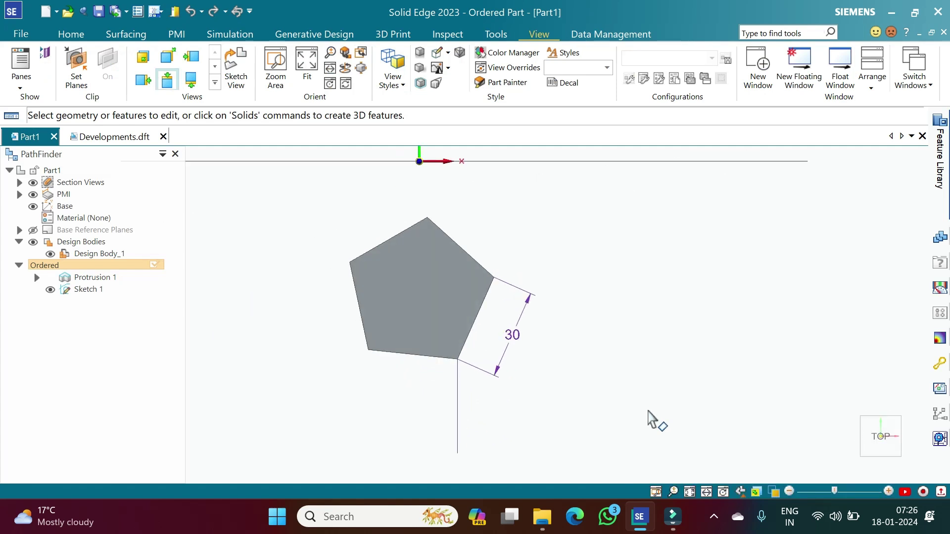
key("ctrl+f")
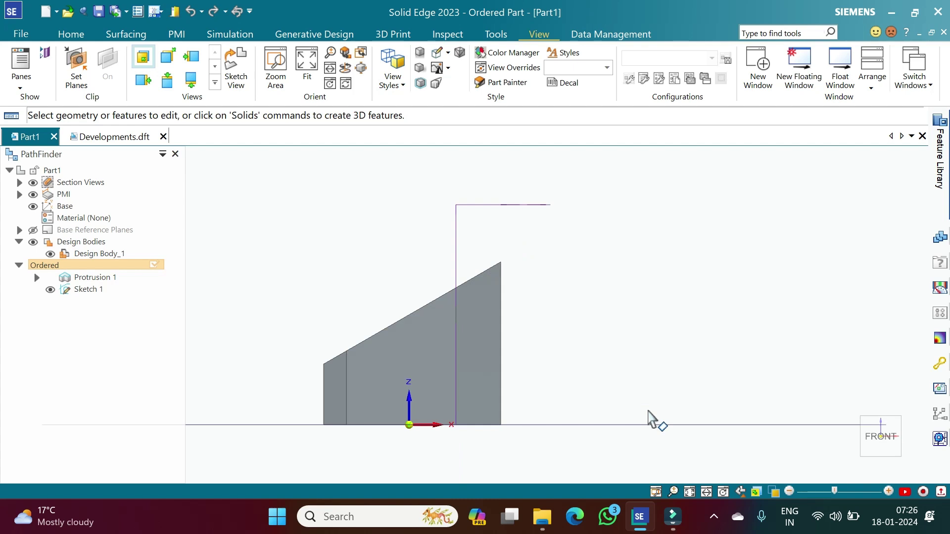
left_click(31, 183)
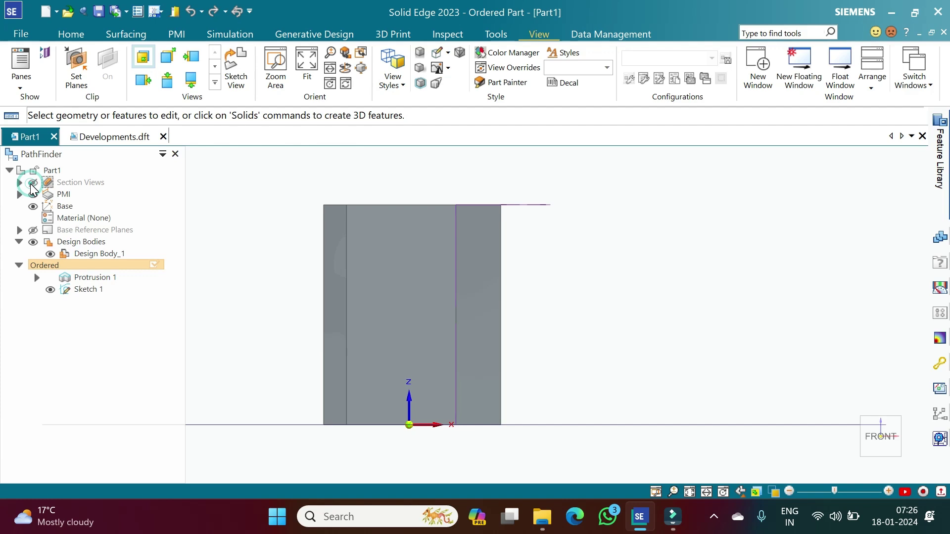
left_click(32, 184)
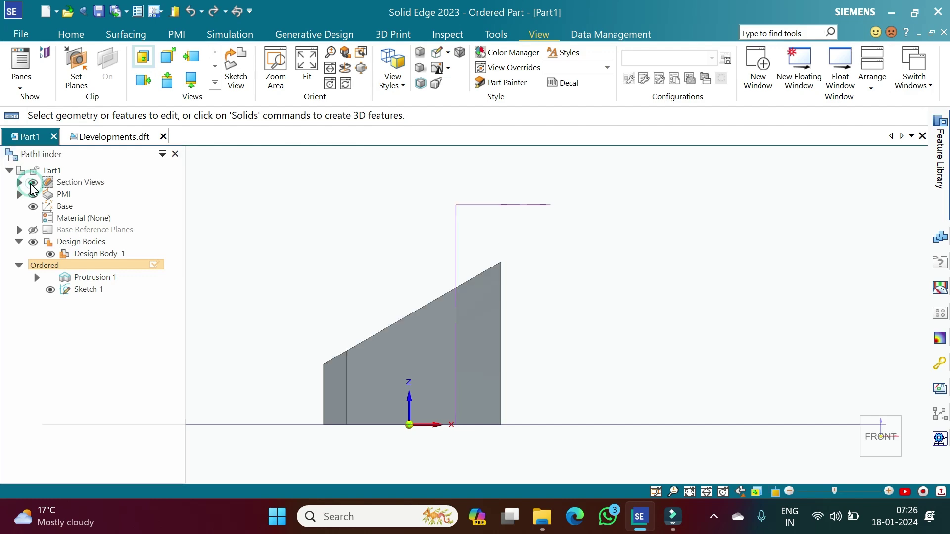